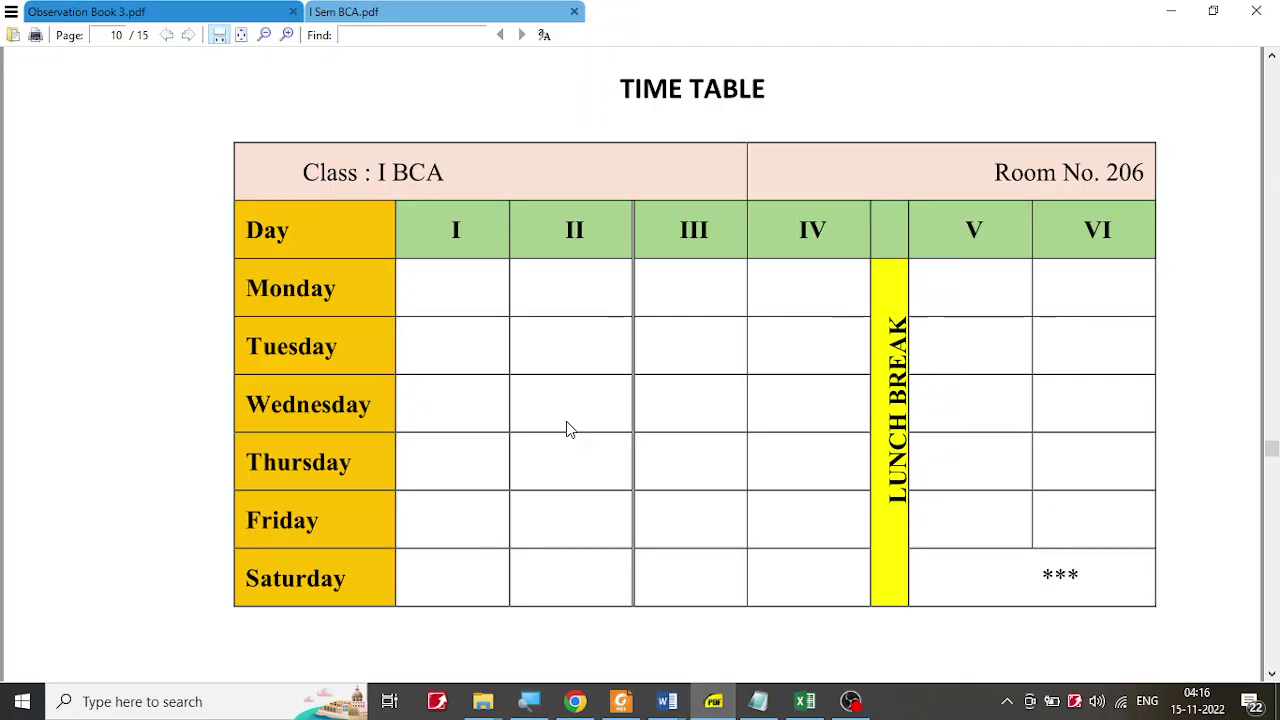
Step: Select the TIME TABLE title in the reference PDF and switch over to Word
left_click_drag(621, 80, 776, 84)
key("ctrl+c")
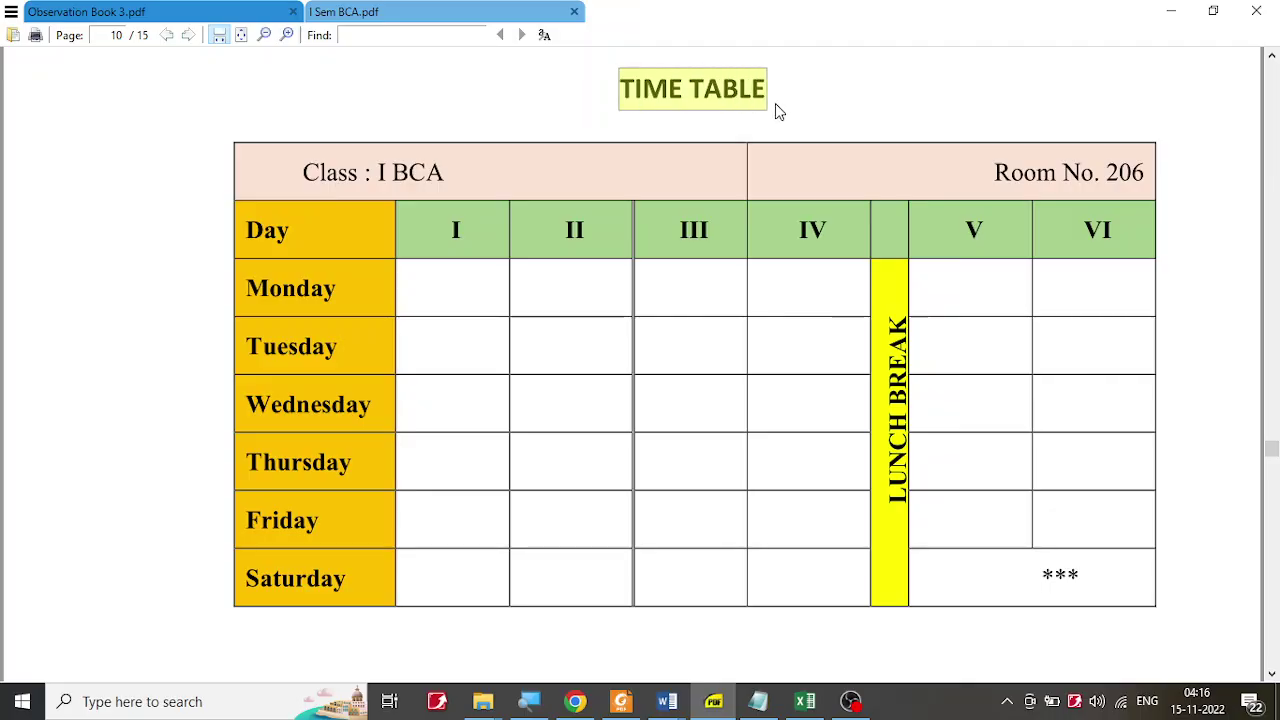
left_click(670, 702)
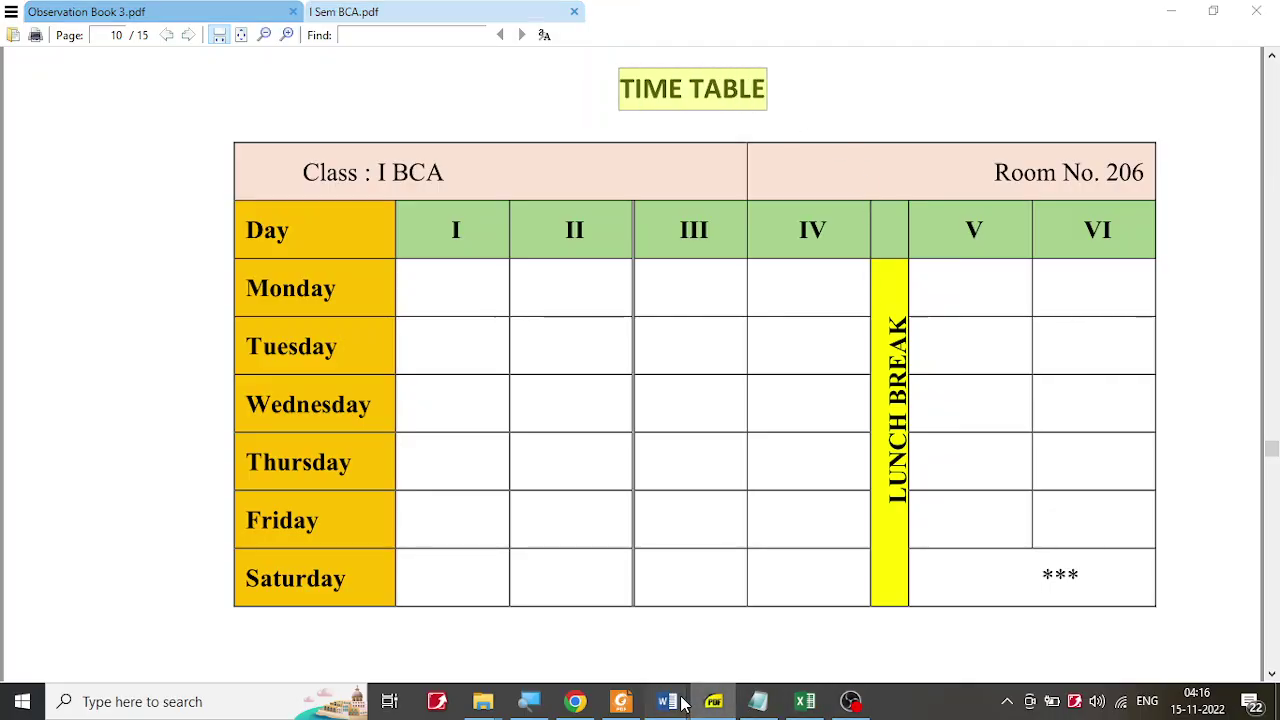
Step: Paste TIME TABLE into Document8, make it bold and centred, and start an empty line below
left_click(829, 625)
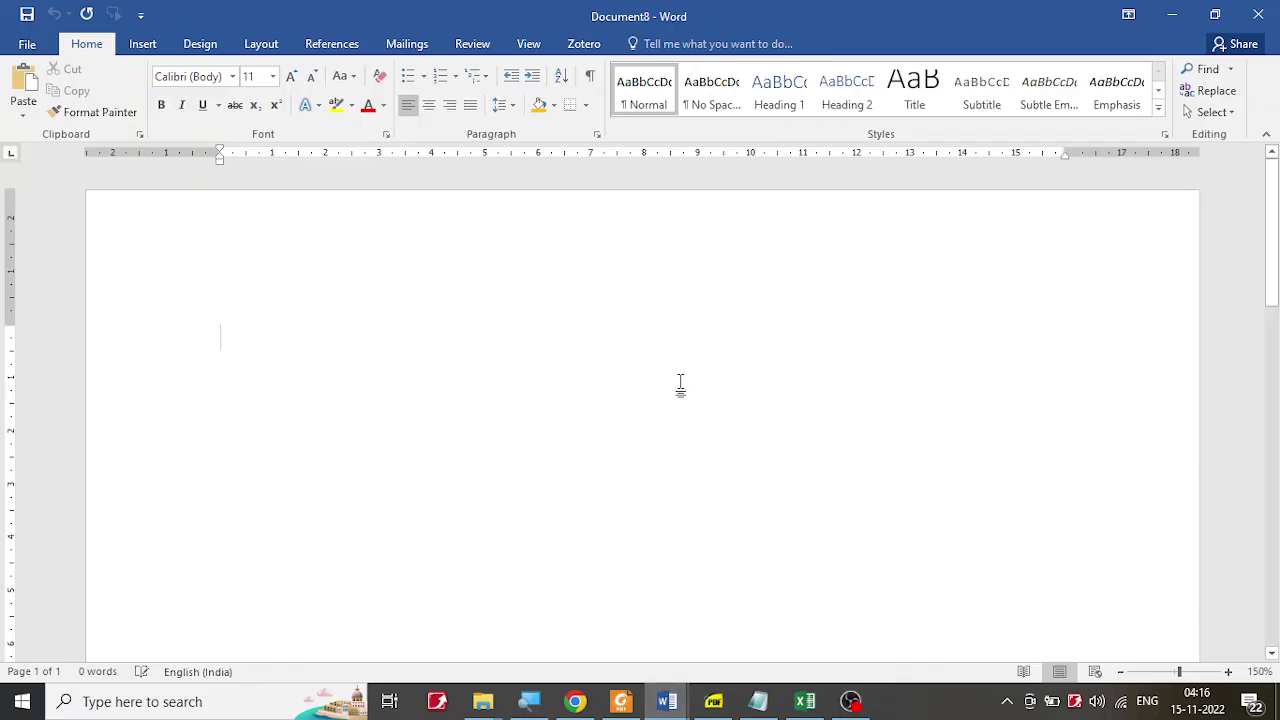
key("ctrl+v")
key("Return")
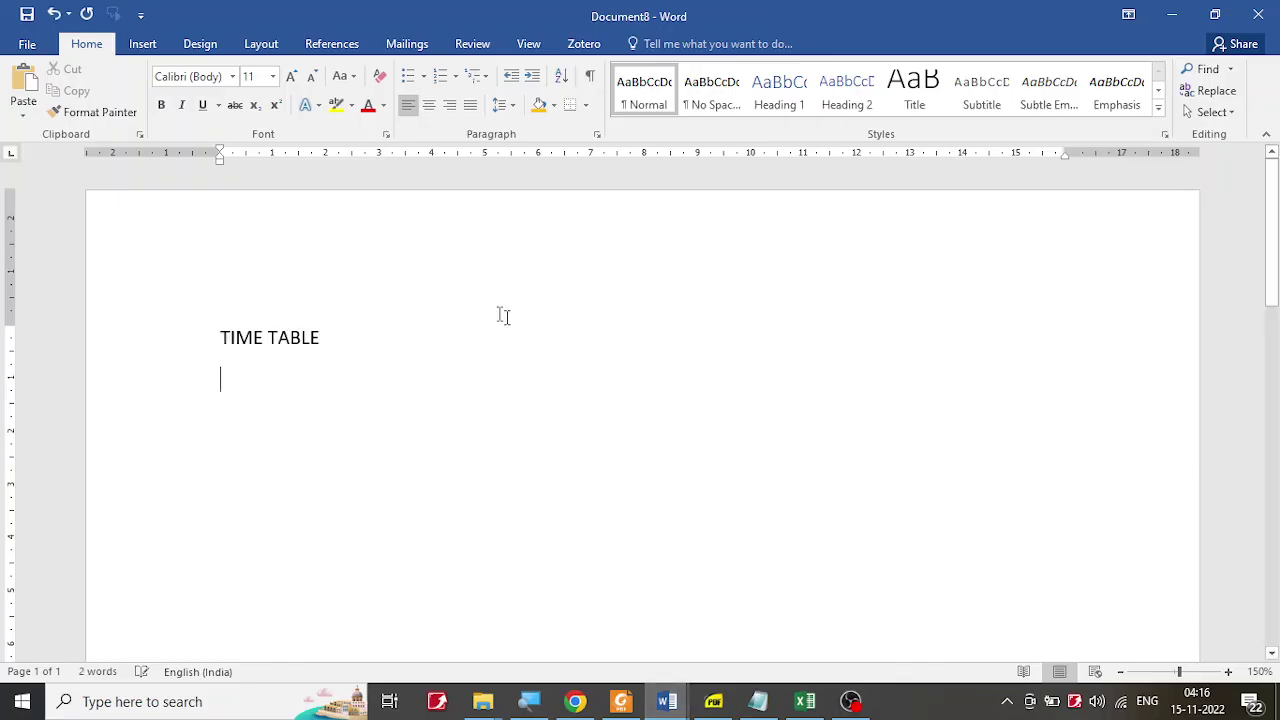
left_click(177, 337)
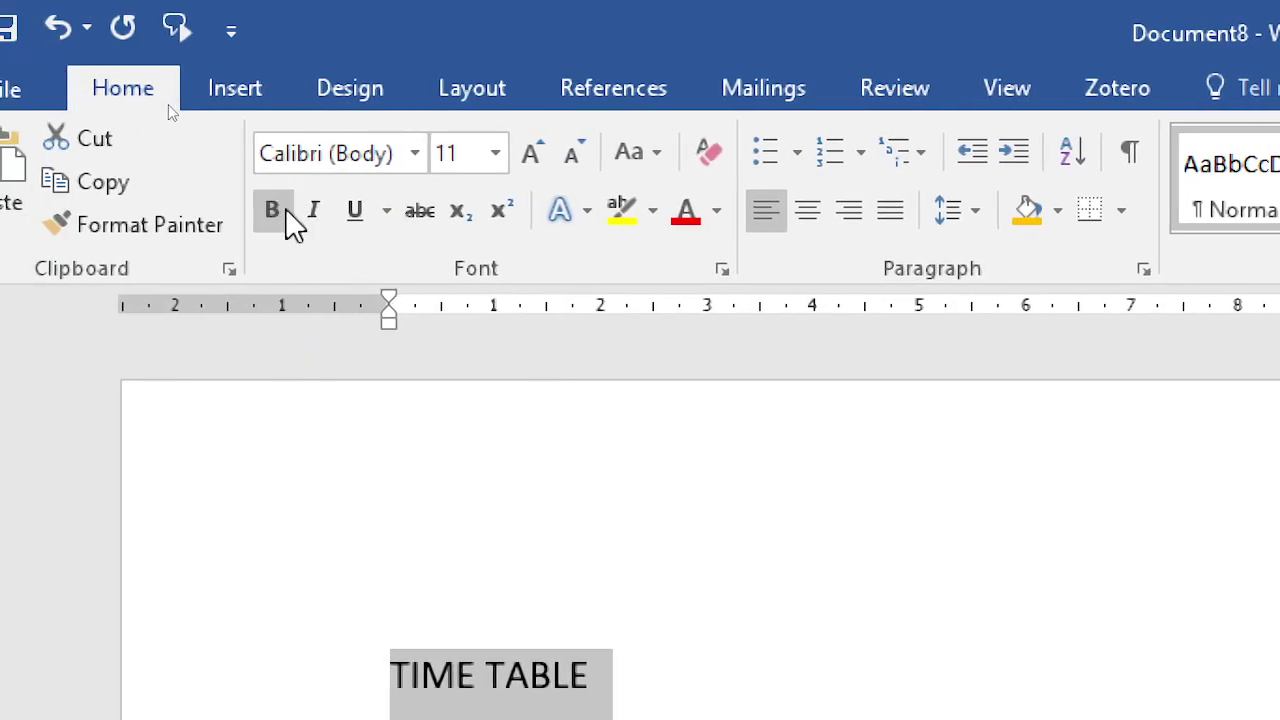
left_click(288, 220)
left_click(806, 218)
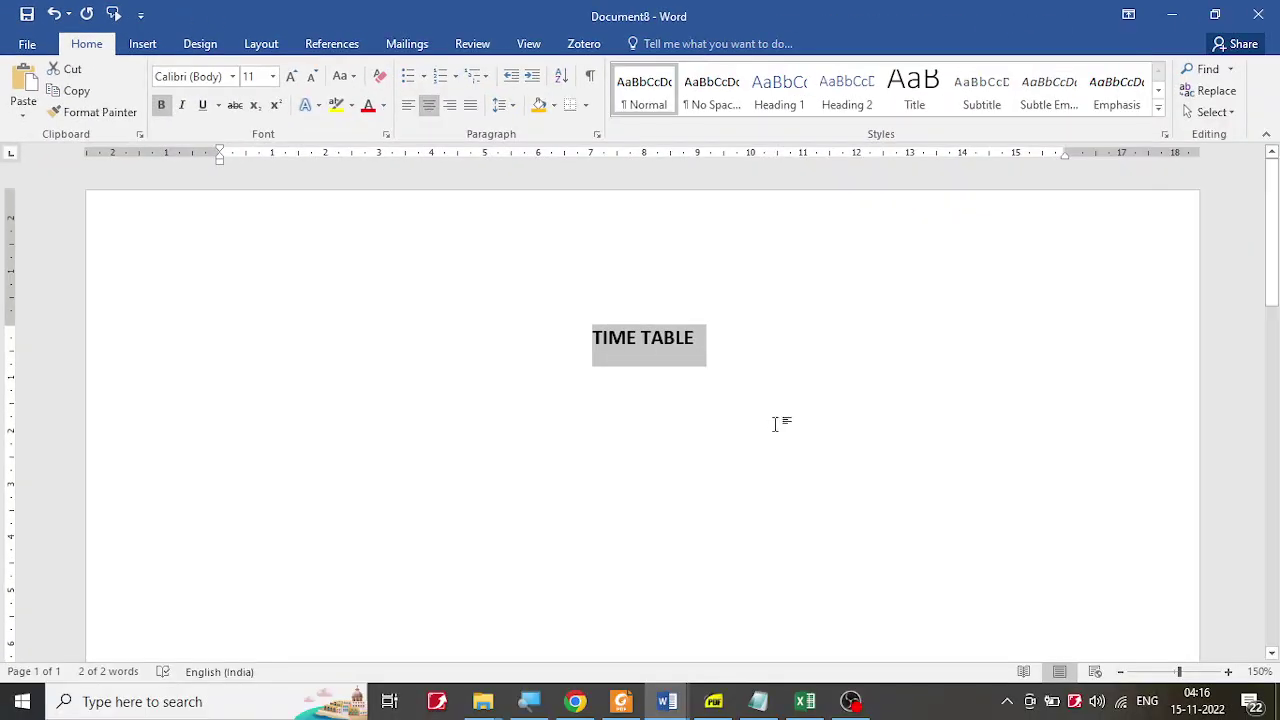
left_click(656, 395)
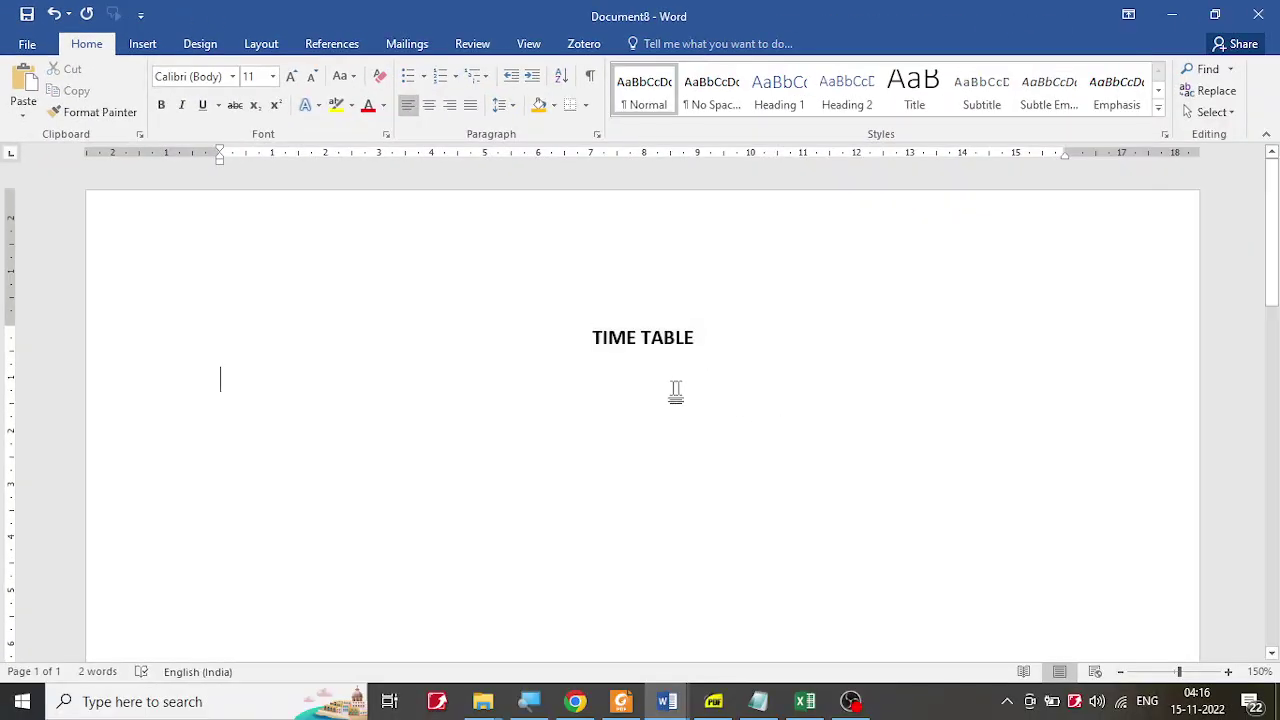
Step: Check the reference timetable PDF and return to Document8
mouse_move(716, 704)
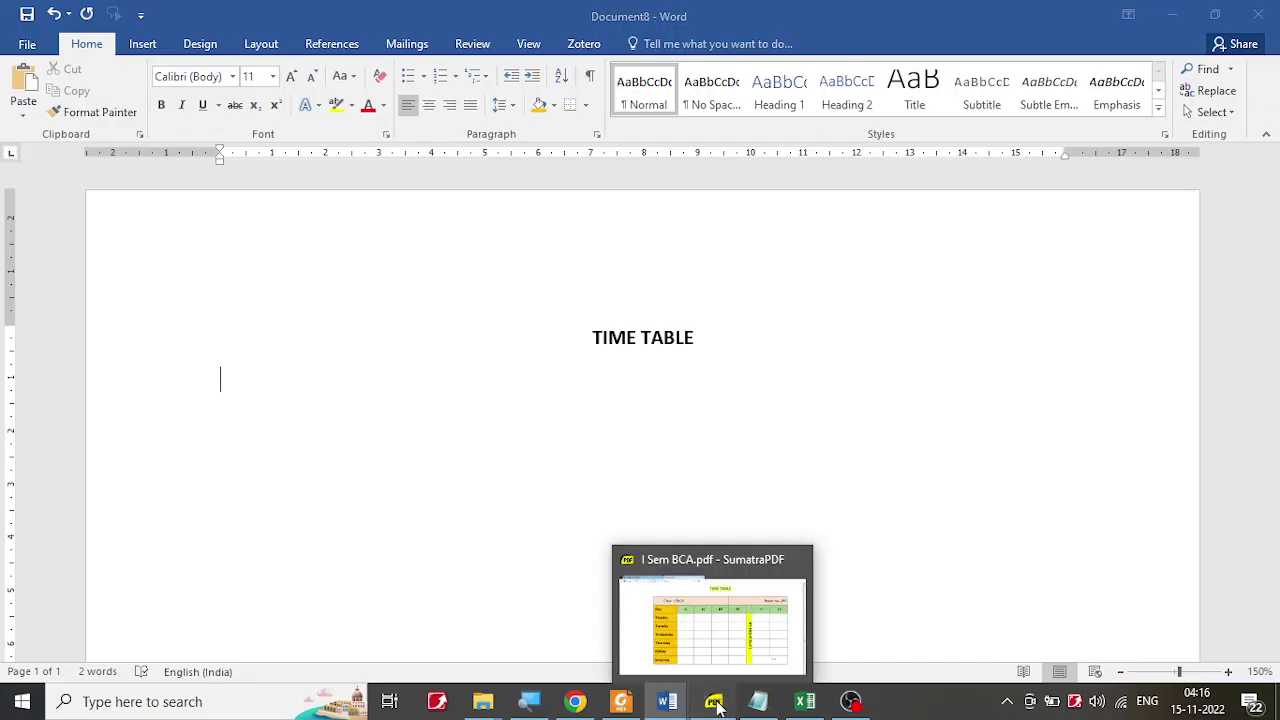
left_click(712, 635)
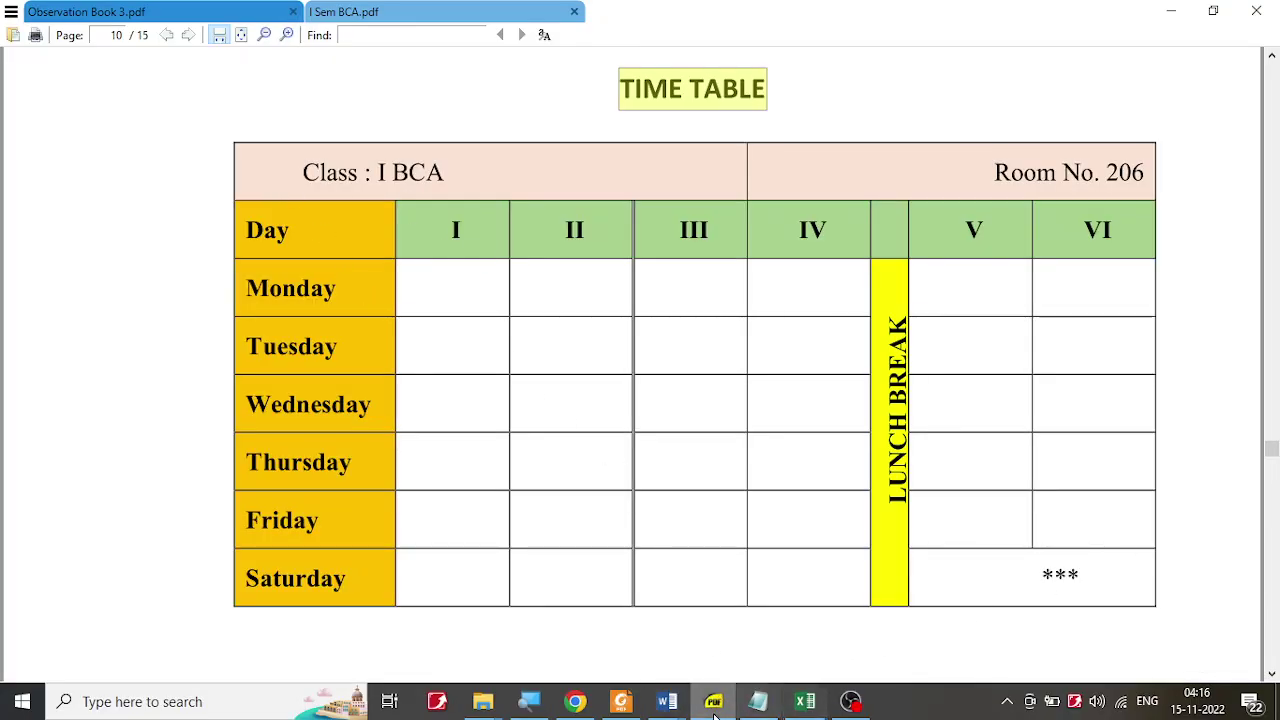
left_click(667, 701)
left_click(809, 636)
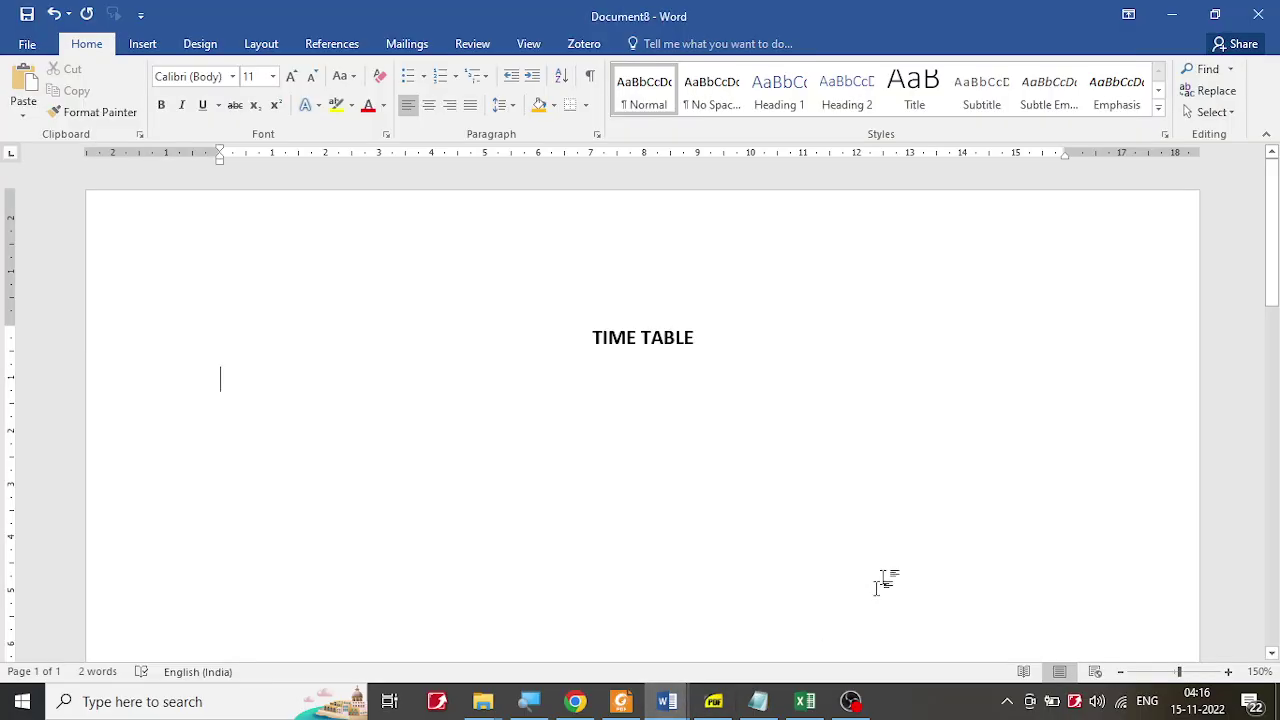
Step: Undo a stray equation box, then insert a table with 8 columns and 8 rows
left_click(156, 54)
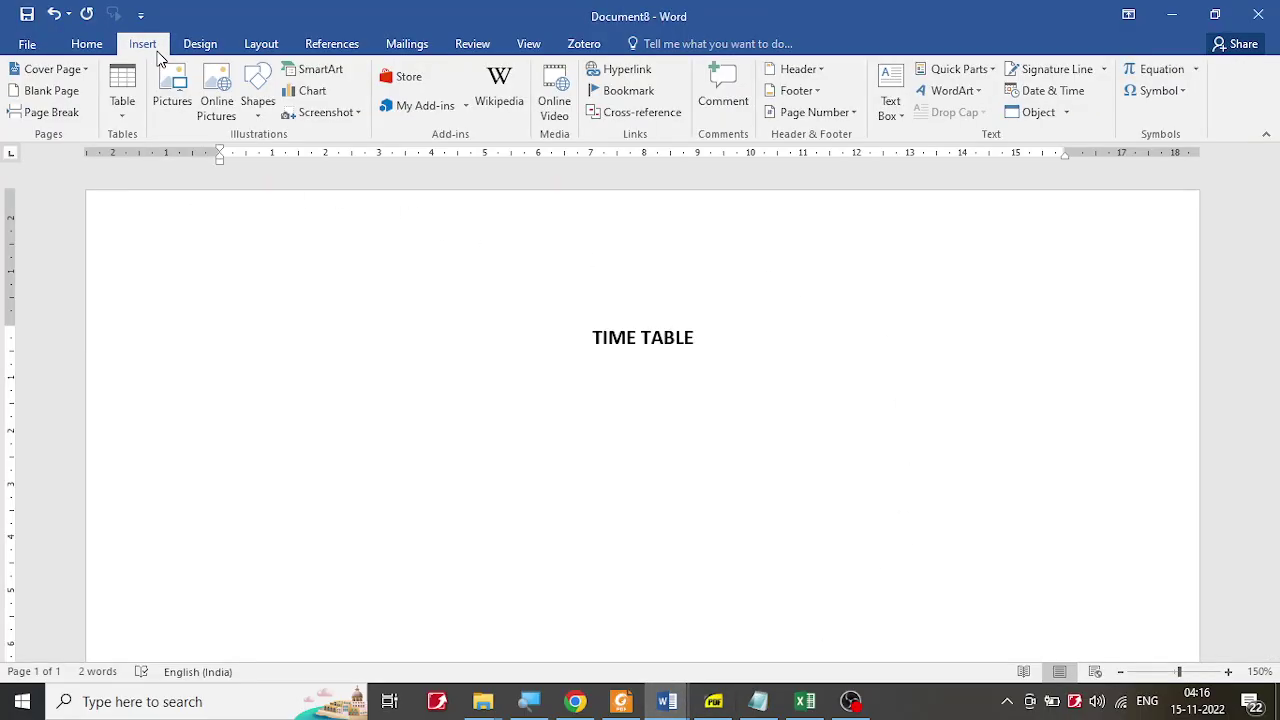
key("alt+equal")
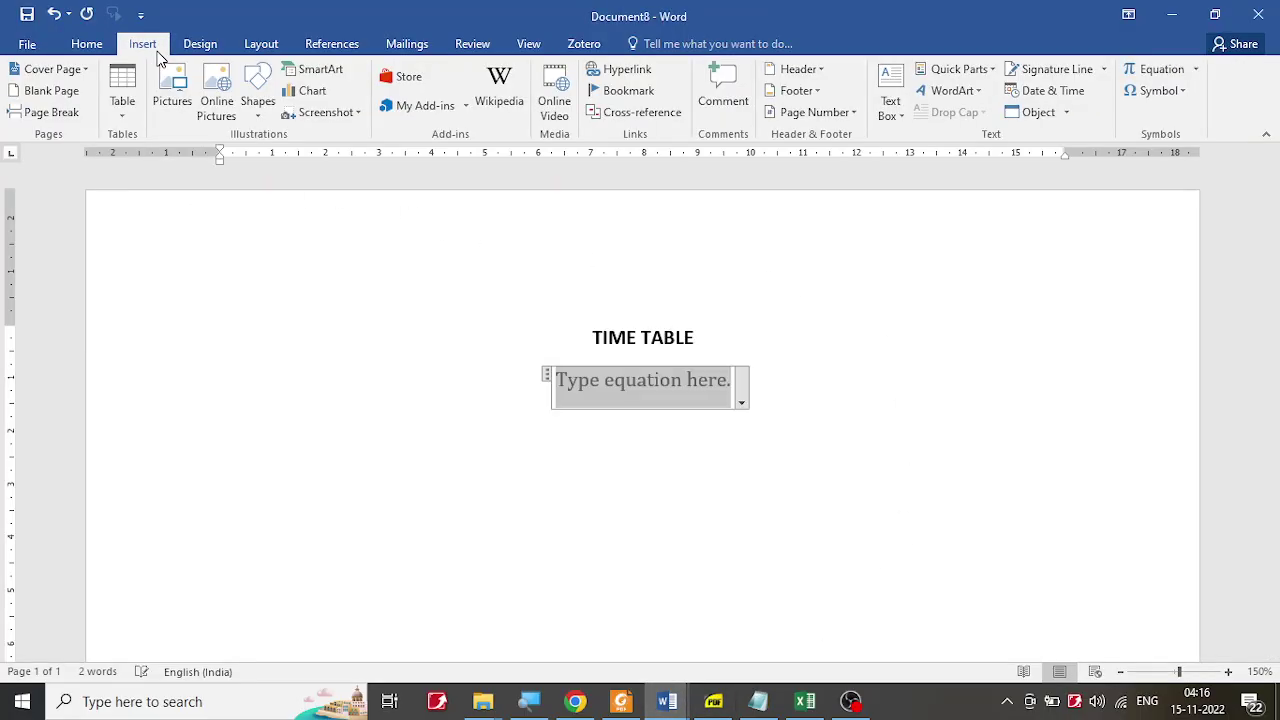
key("ctrl+z")
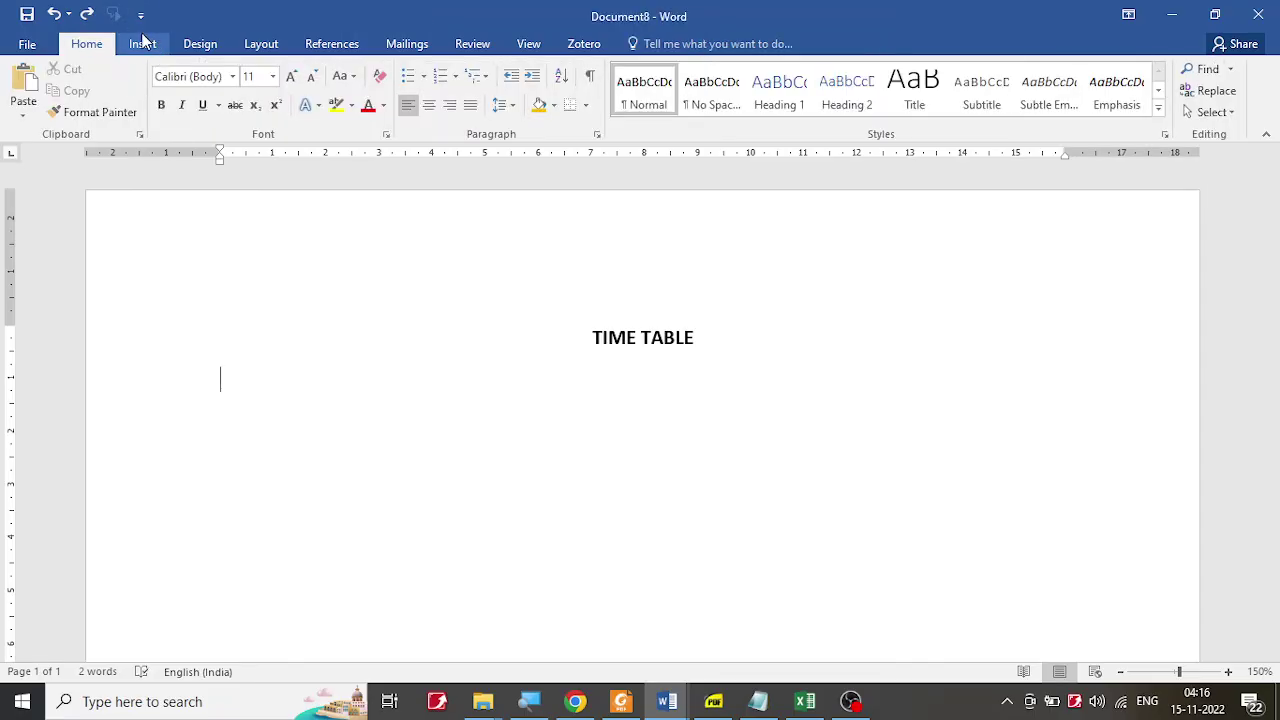
left_click(143, 43)
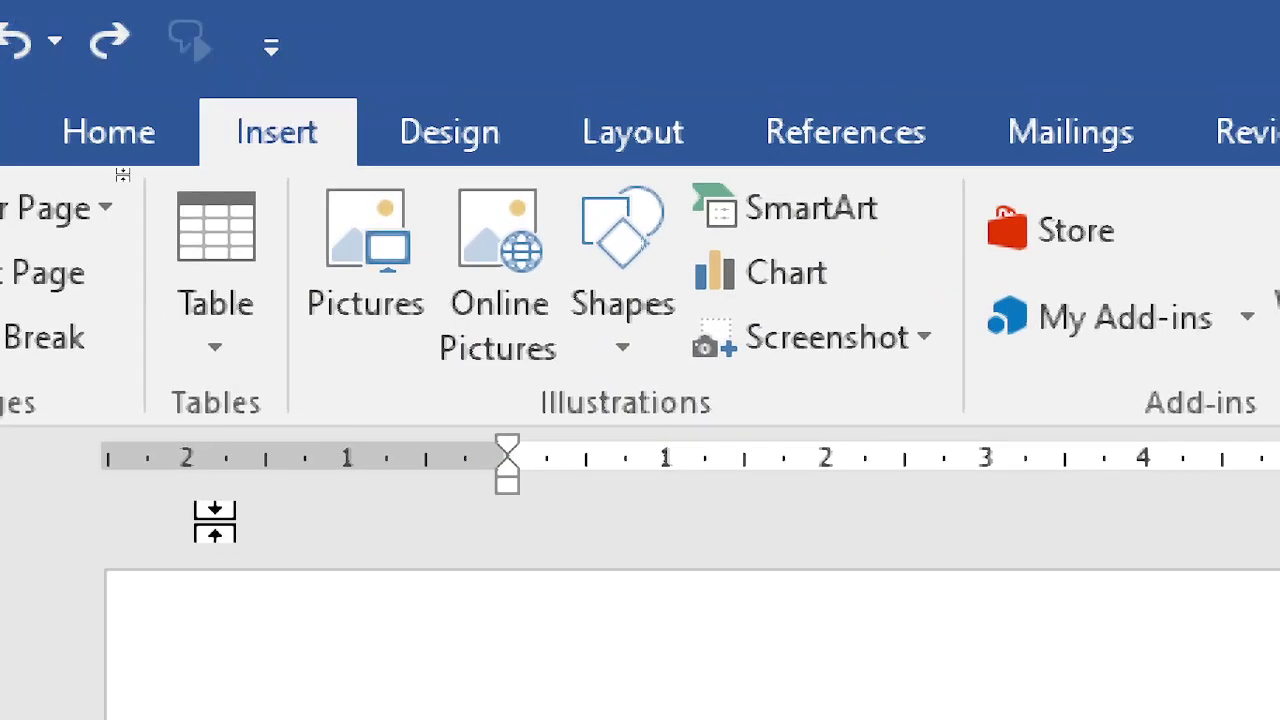
left_click(229, 372)
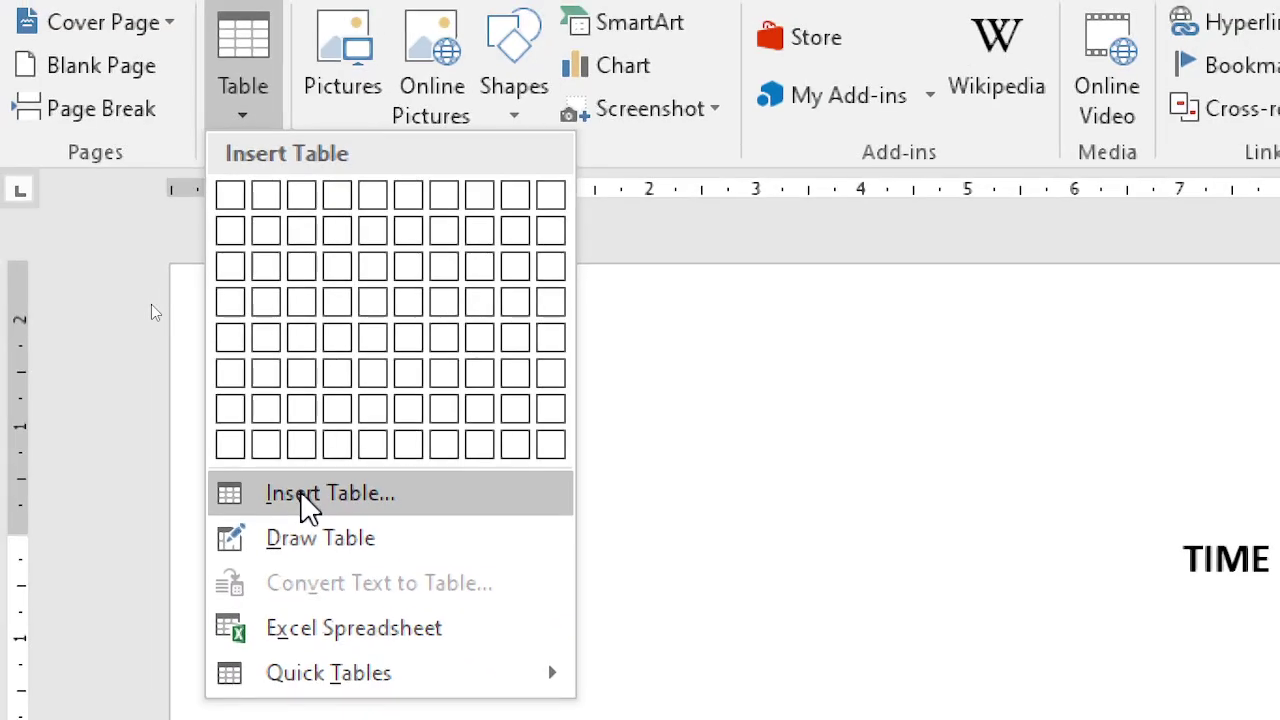
left_click(305, 495)
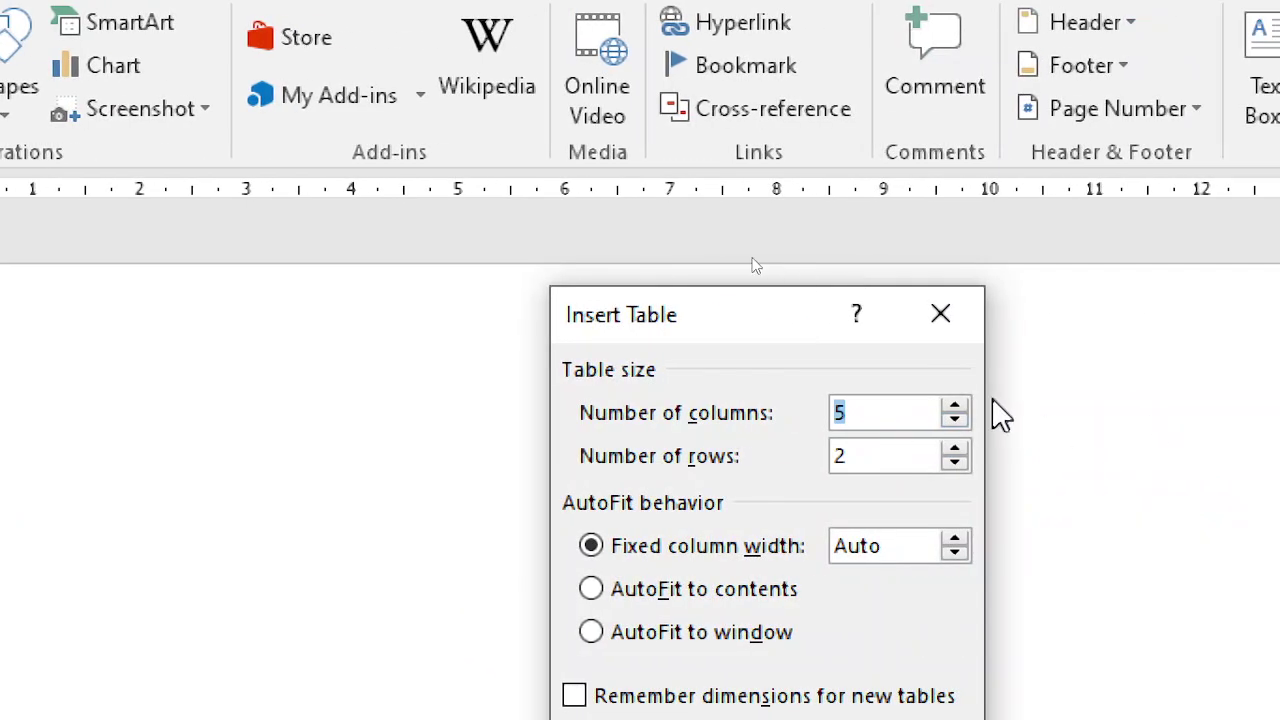
type("8")
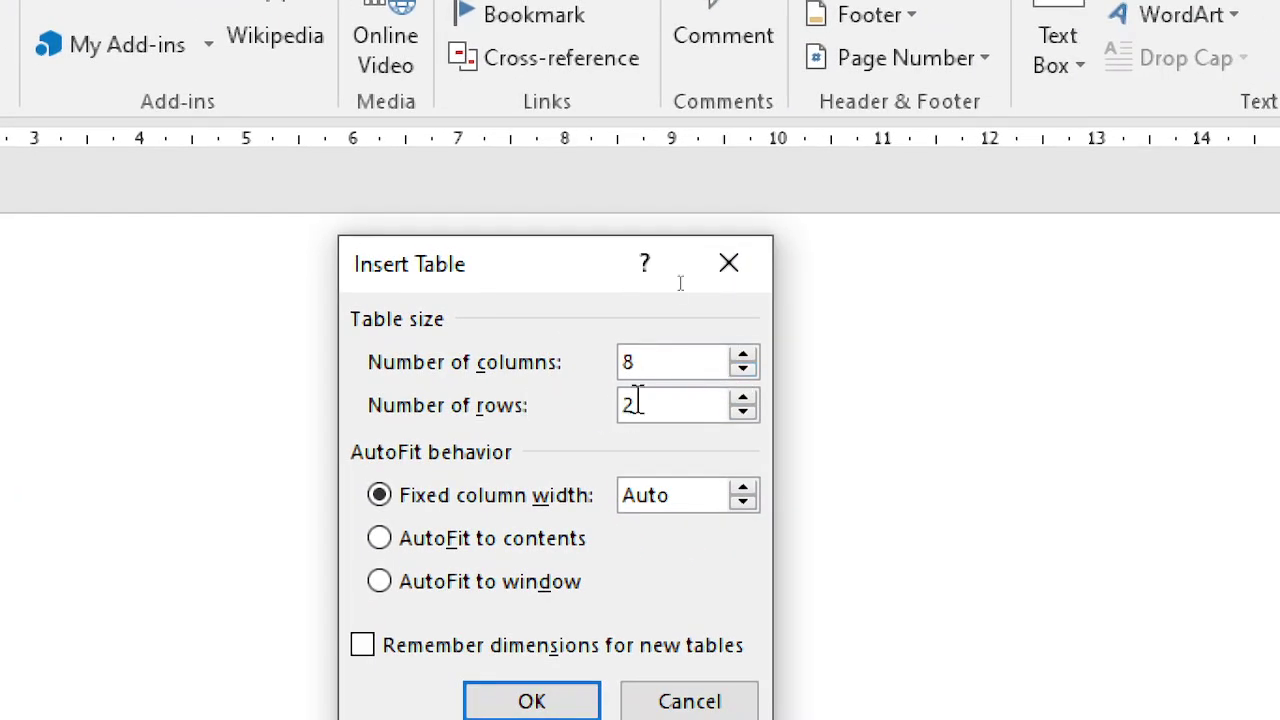
key("Tab")
type("8")
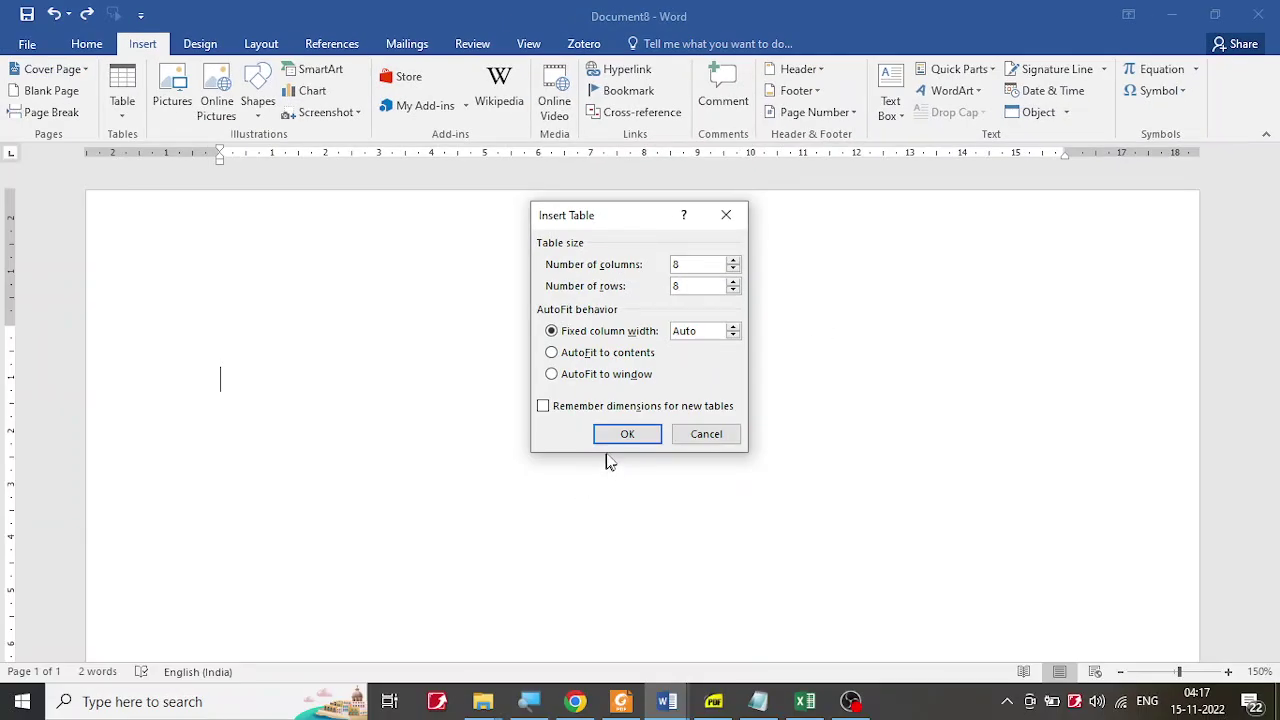
left_click(627, 435)
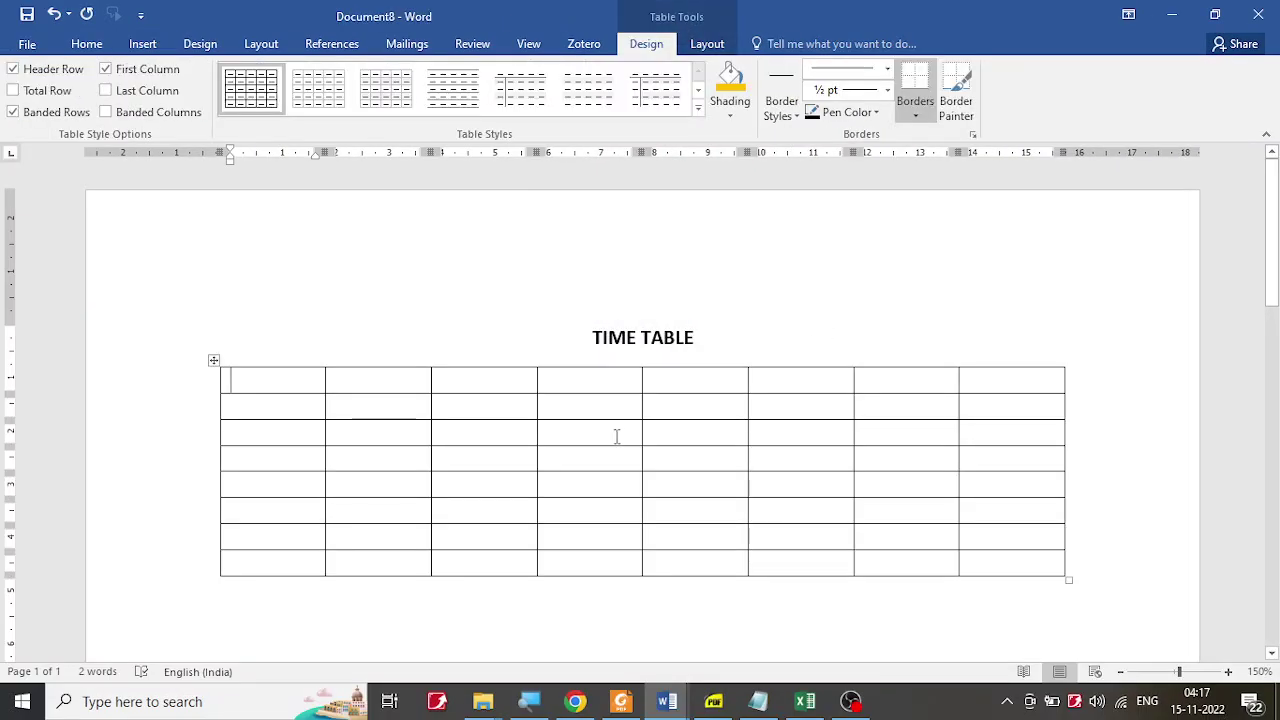
Step: Merge the first four cells of the table's top row into one cell
left_click(713, 701)
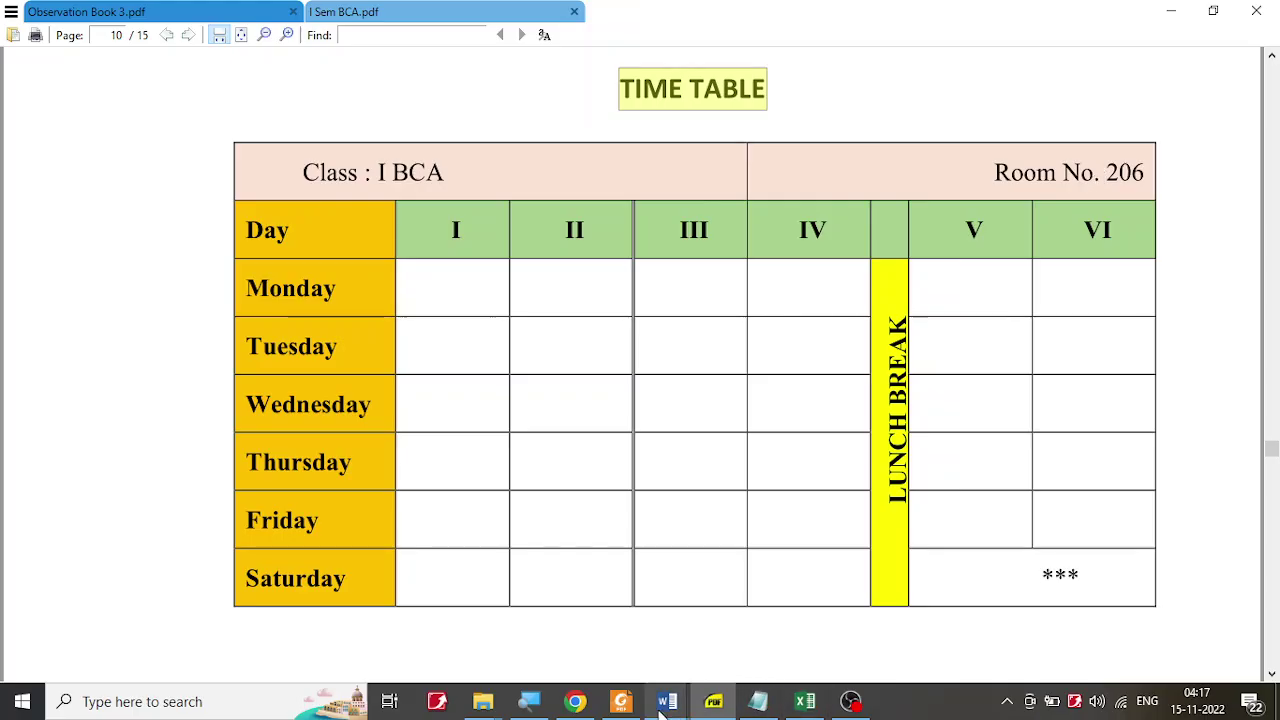
mouse_move(667, 701)
left_click(808, 649)
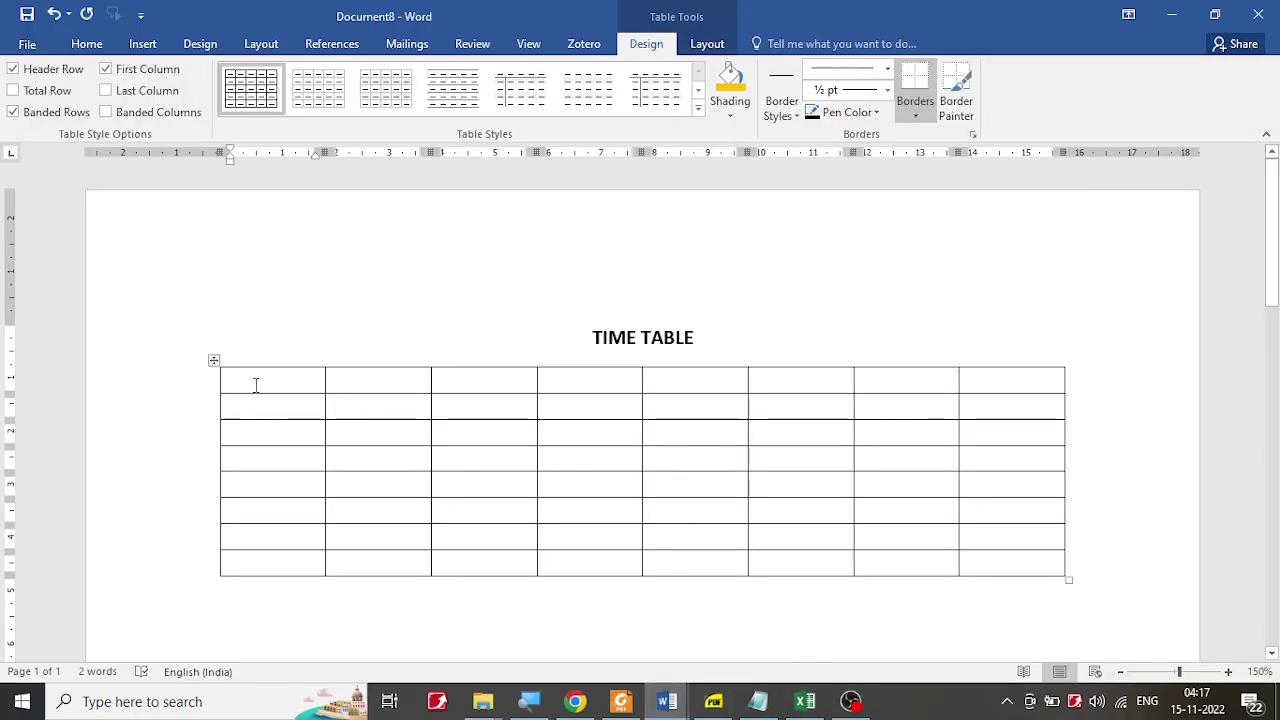
left_click_drag(267, 377, 586, 383)
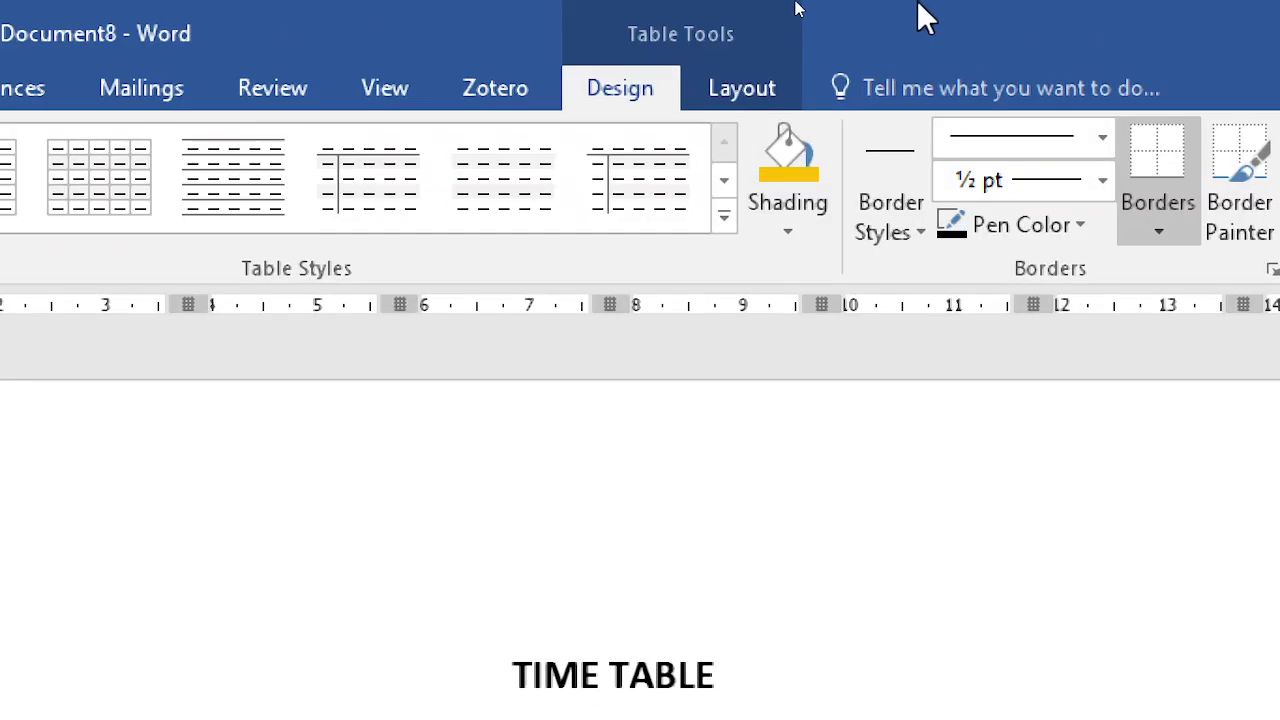
left_click(770, 92)
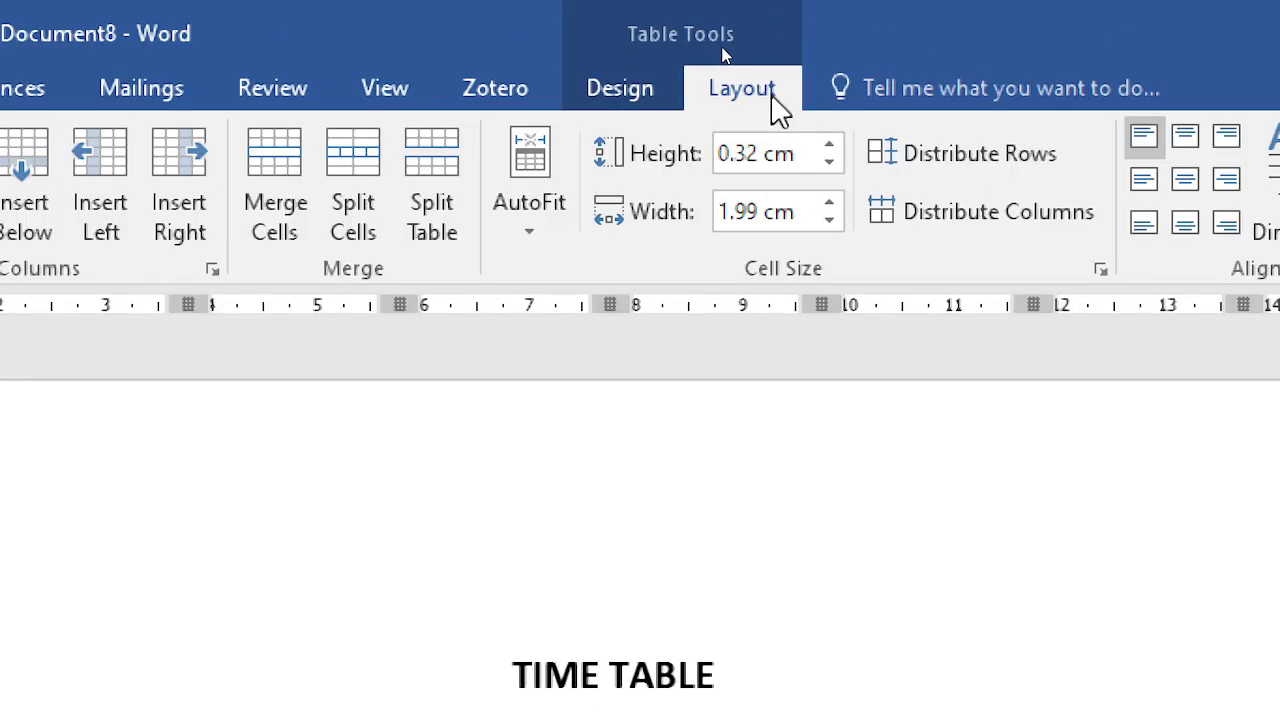
left_click(287, 172)
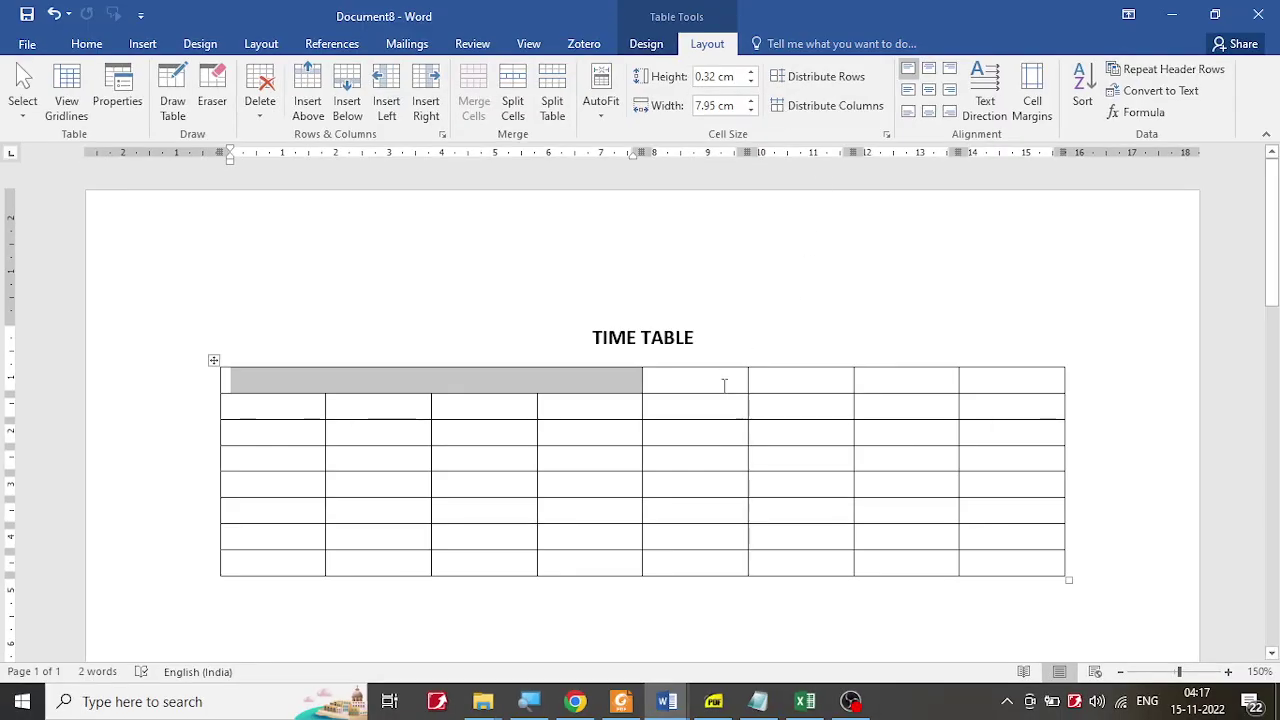
Step: Merge the remaining four top-row cells, then select 'Class : I BCA' in the reference PDF
left_click_drag(724, 385, 974, 374)
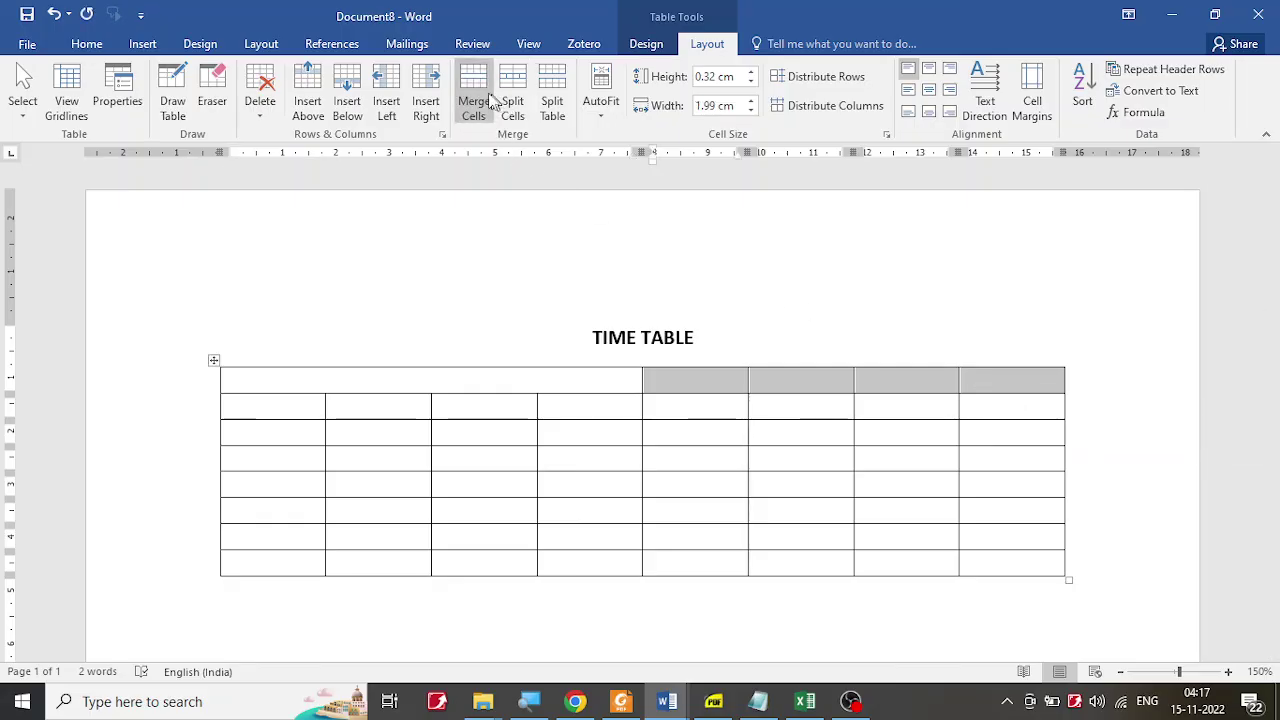
left_click(475, 100)
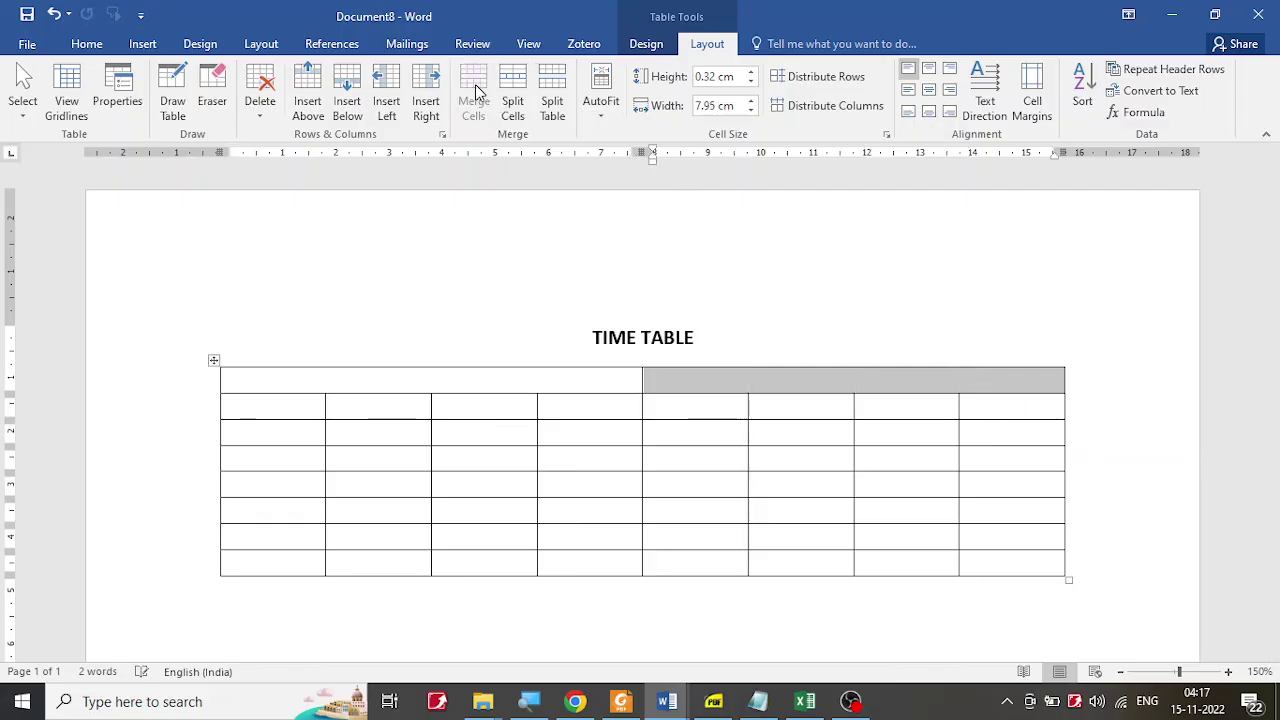
left_click(614, 406)
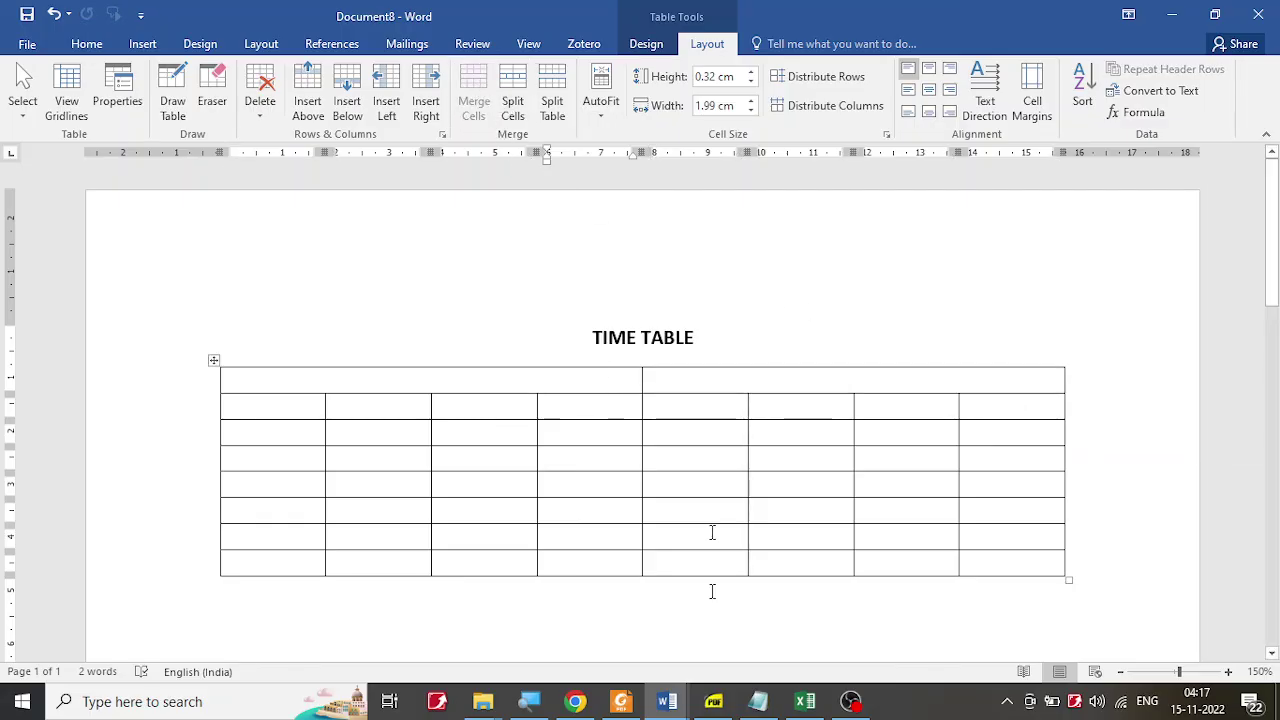
left_click(713, 701)
left_click_drag(447, 172, 303, 172)
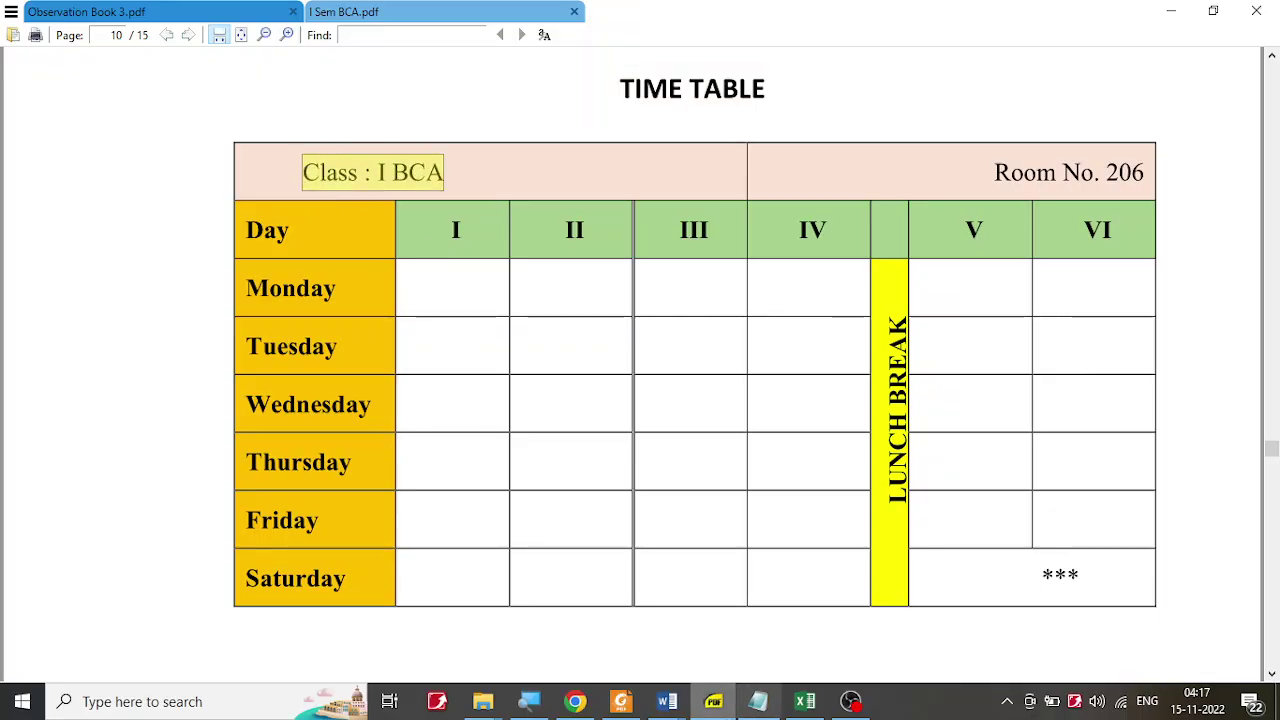
Step: Type 'Class : I BCA' into the left merged top-row cell
left_click(667, 701)
left_click(781, 662)
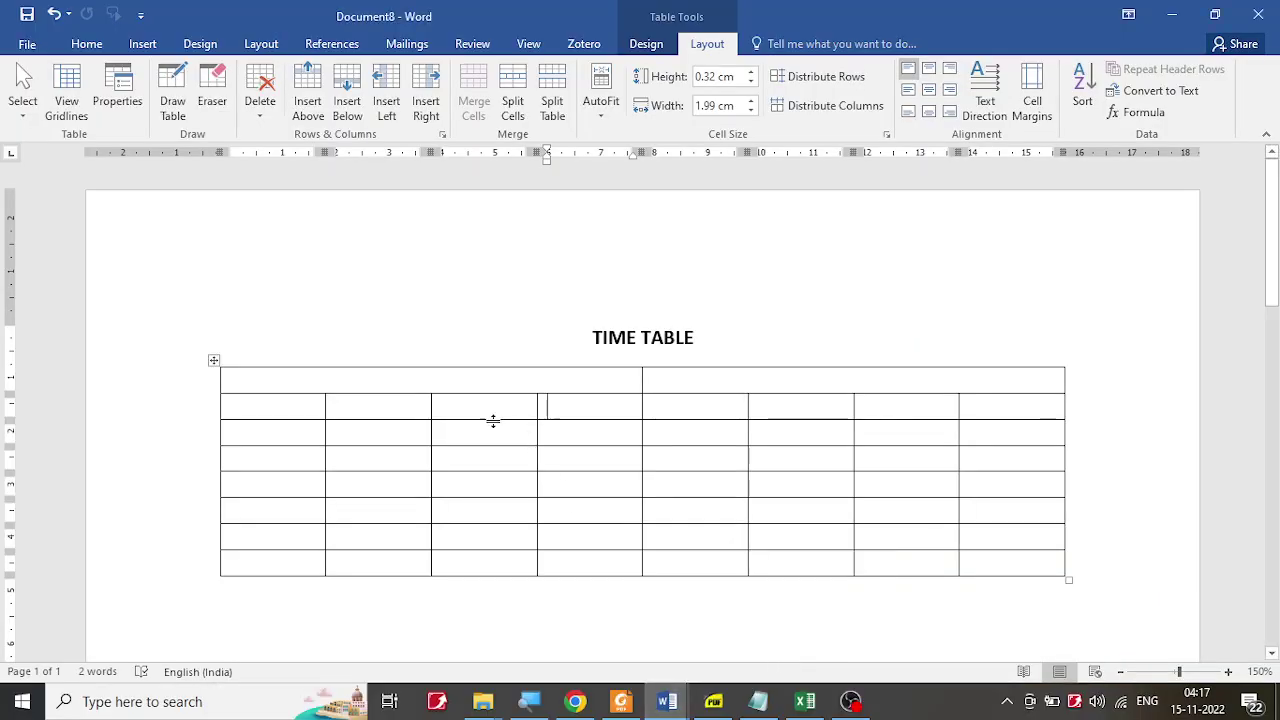
left_click(483, 385)
type("Class : I BCA")
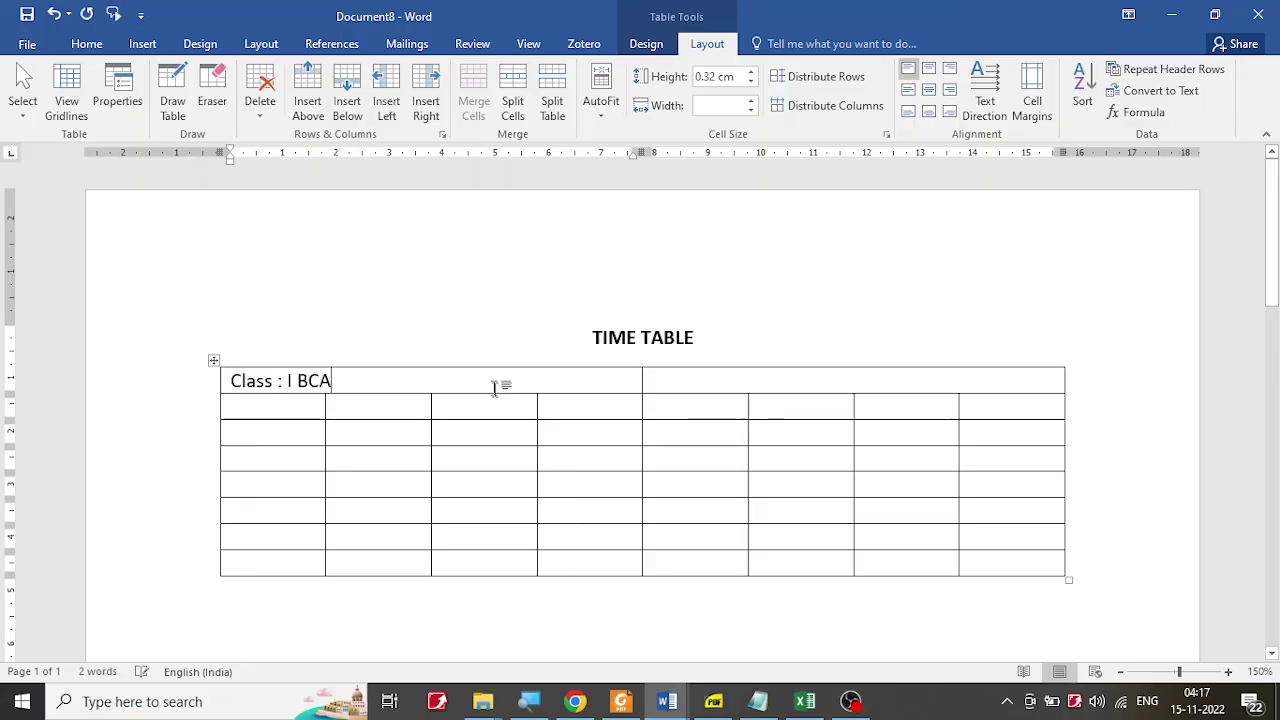
Step: Copy 'Room No. 206' from the reference into the class row's right cell
left_click(712, 703)
left_click_drag(995, 158, 1146, 160)
key("ctrl+c")
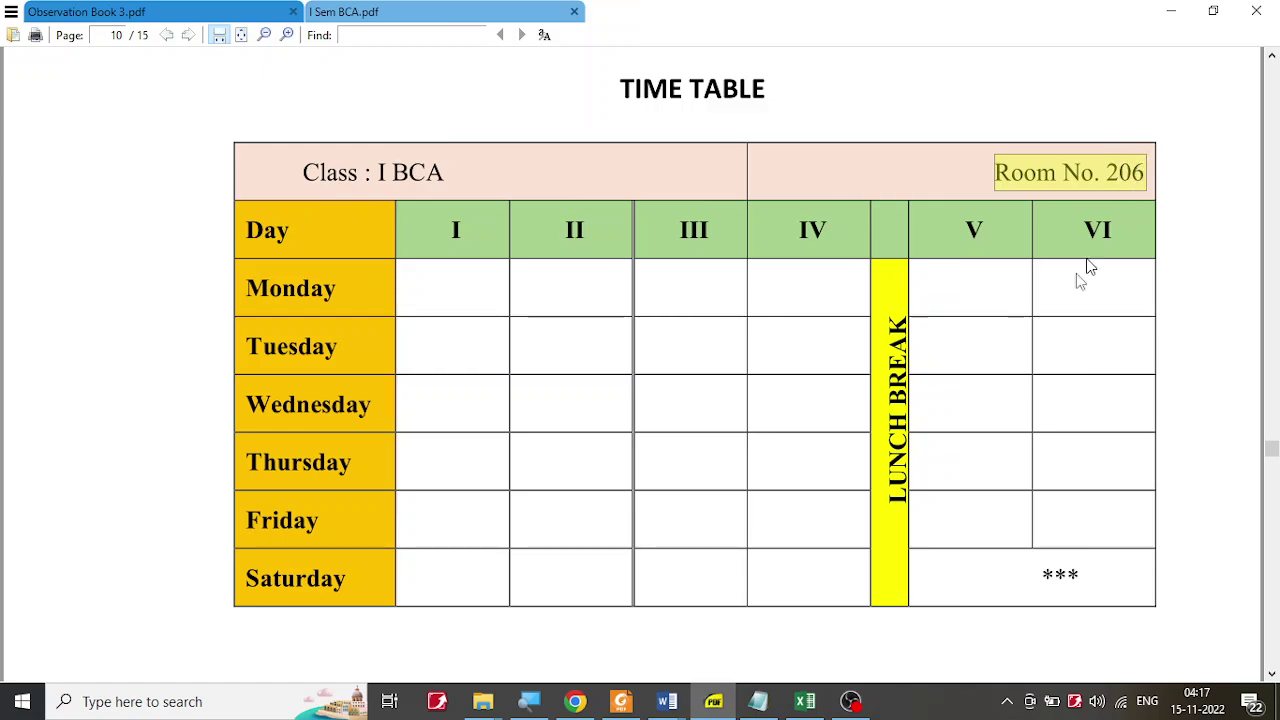
mouse_move(667, 700)
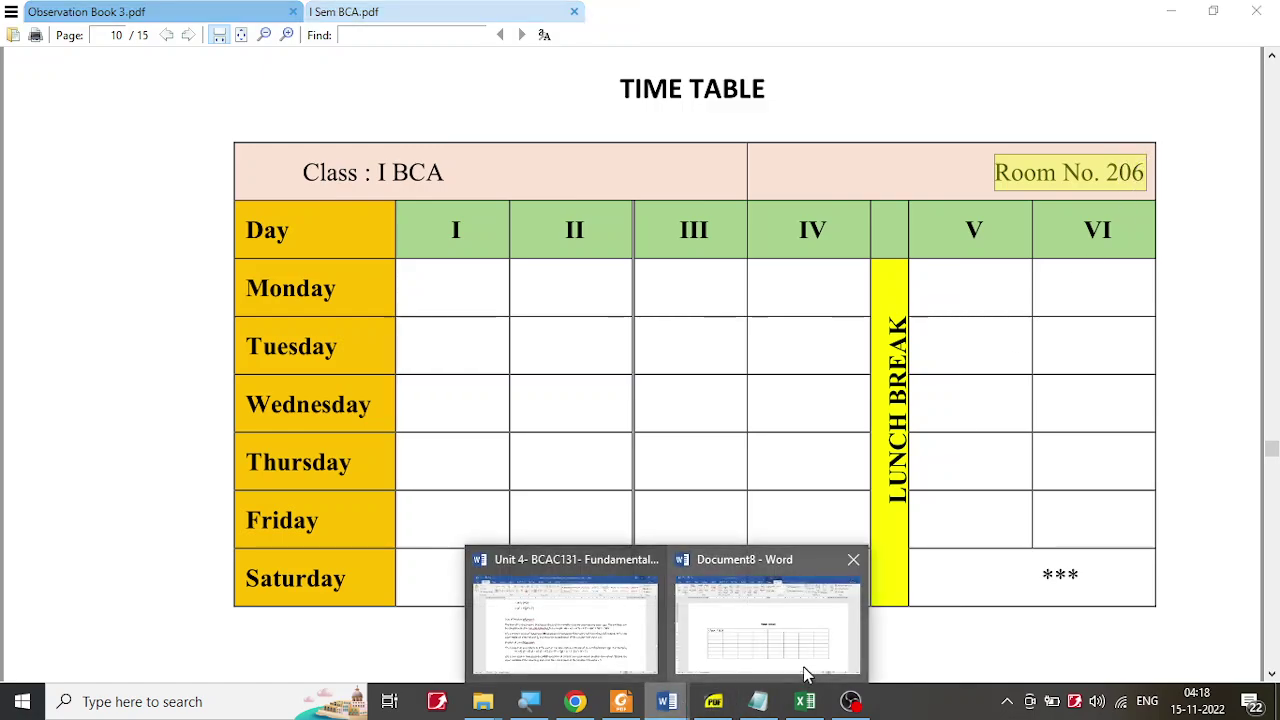
left_click(808, 678)
left_click(869, 380)
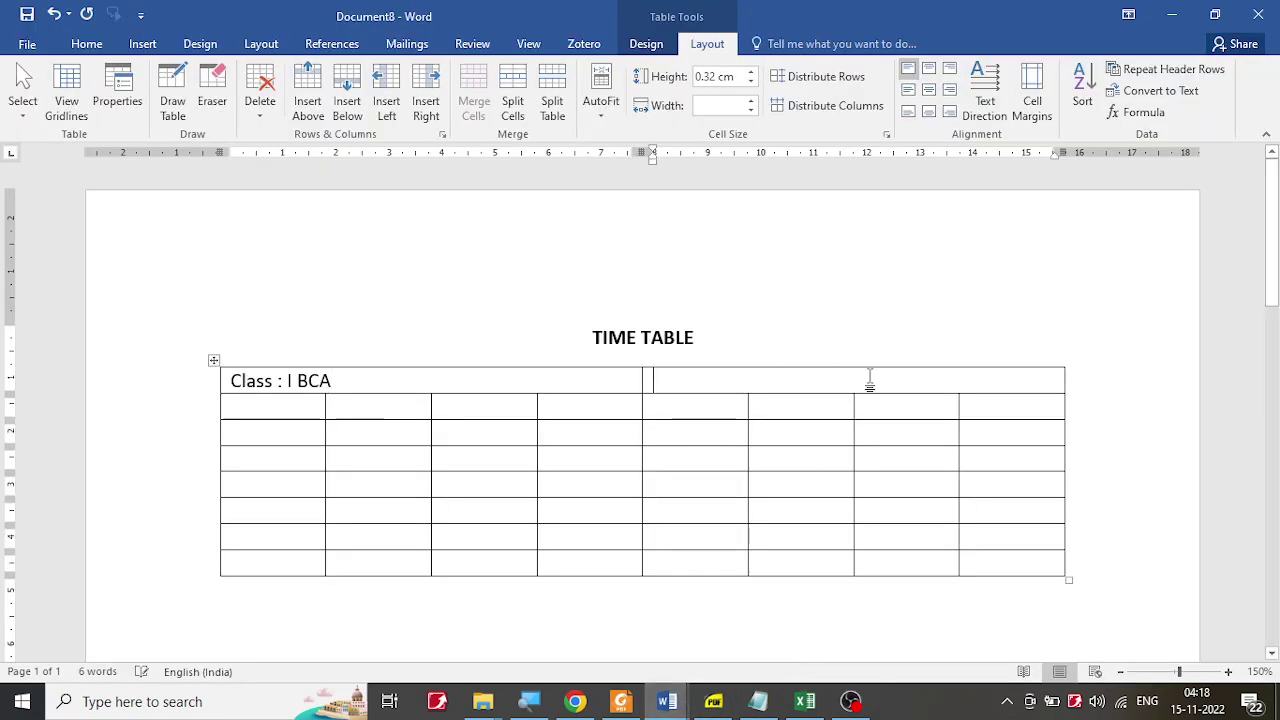
key("ctrl+v")
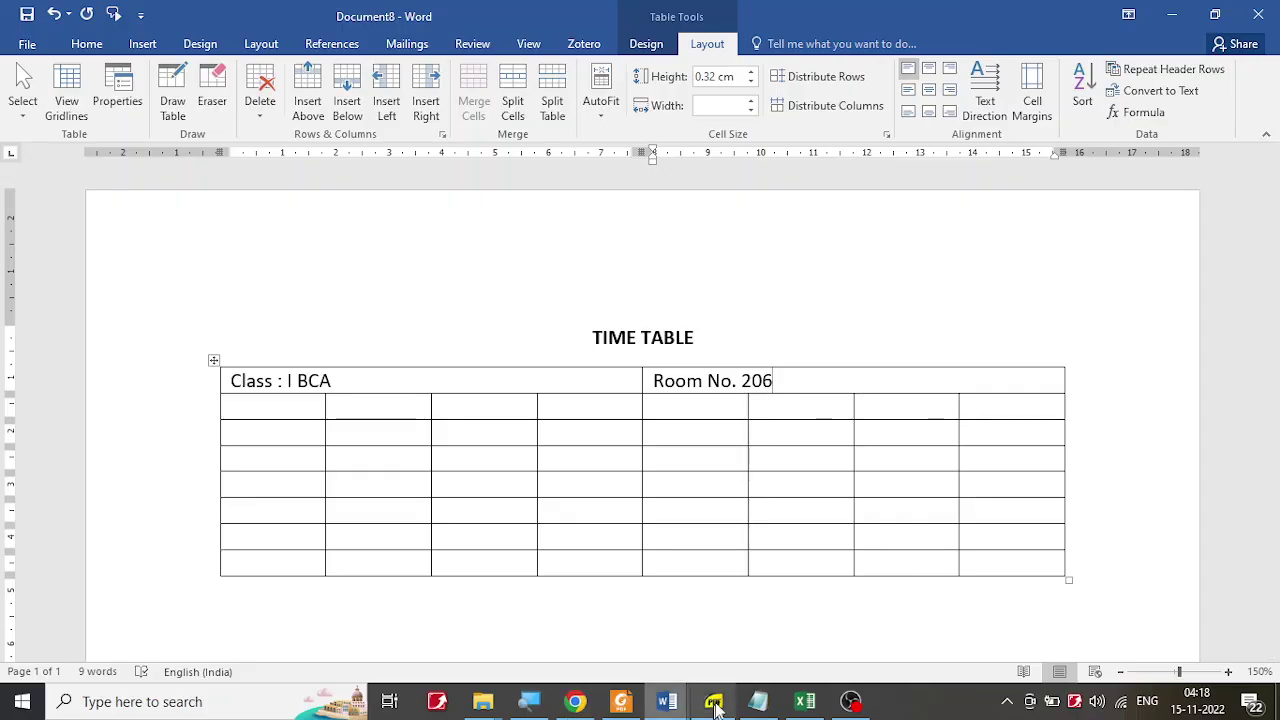
Step: Copy 'Day' from the reference into the first cell of the second row
left_click(713, 703)
left_click_drag(250, 229, 308, 233)
key("ctrl+c")
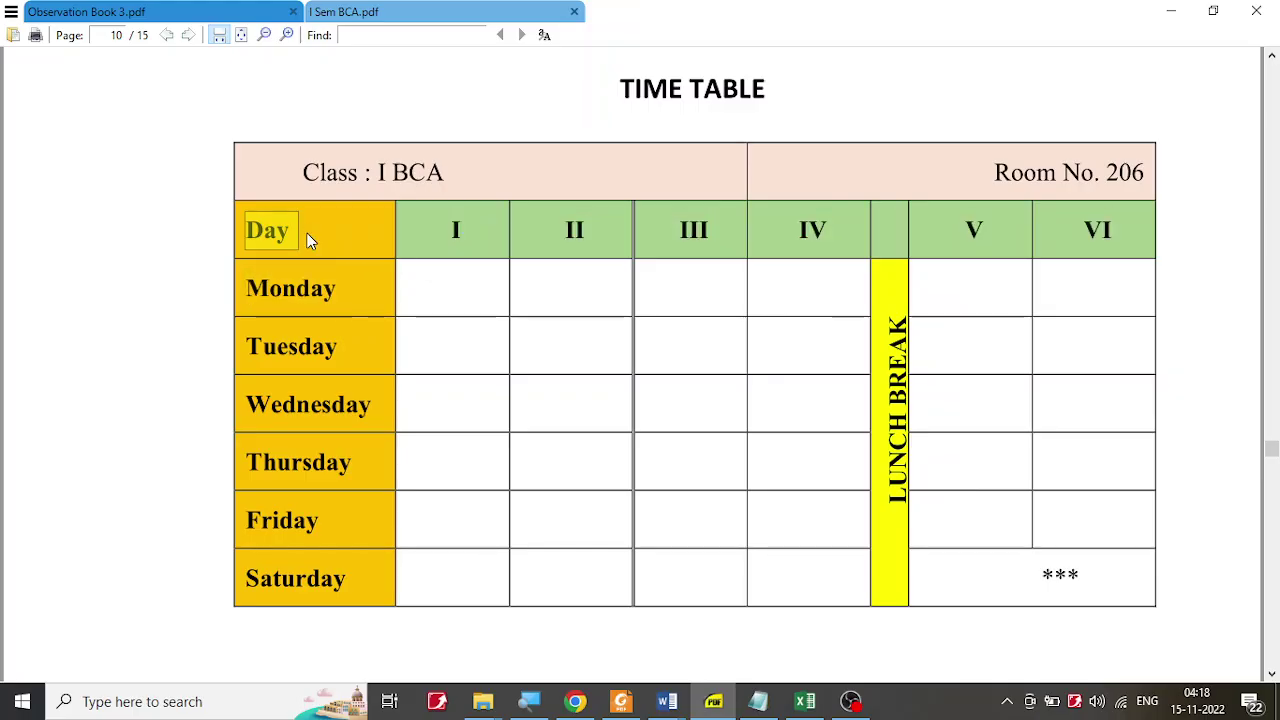
mouse_move(686, 705)
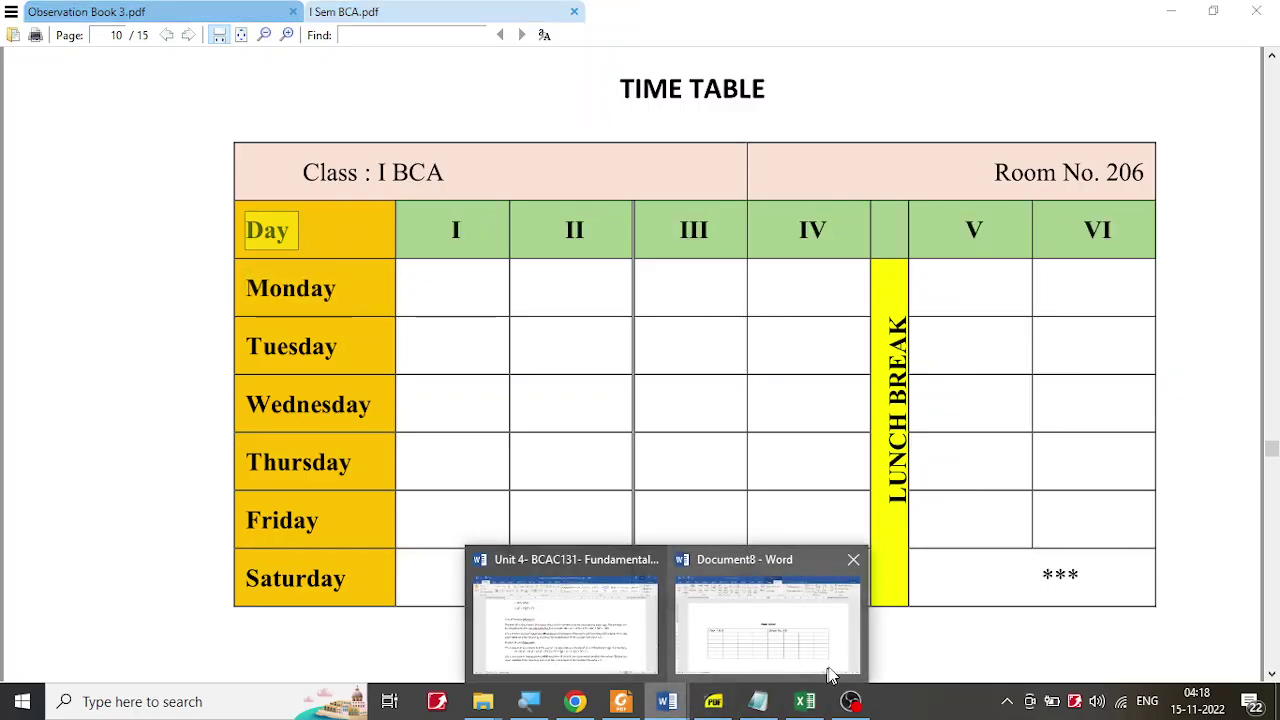
left_click(823, 674)
left_click(302, 410)
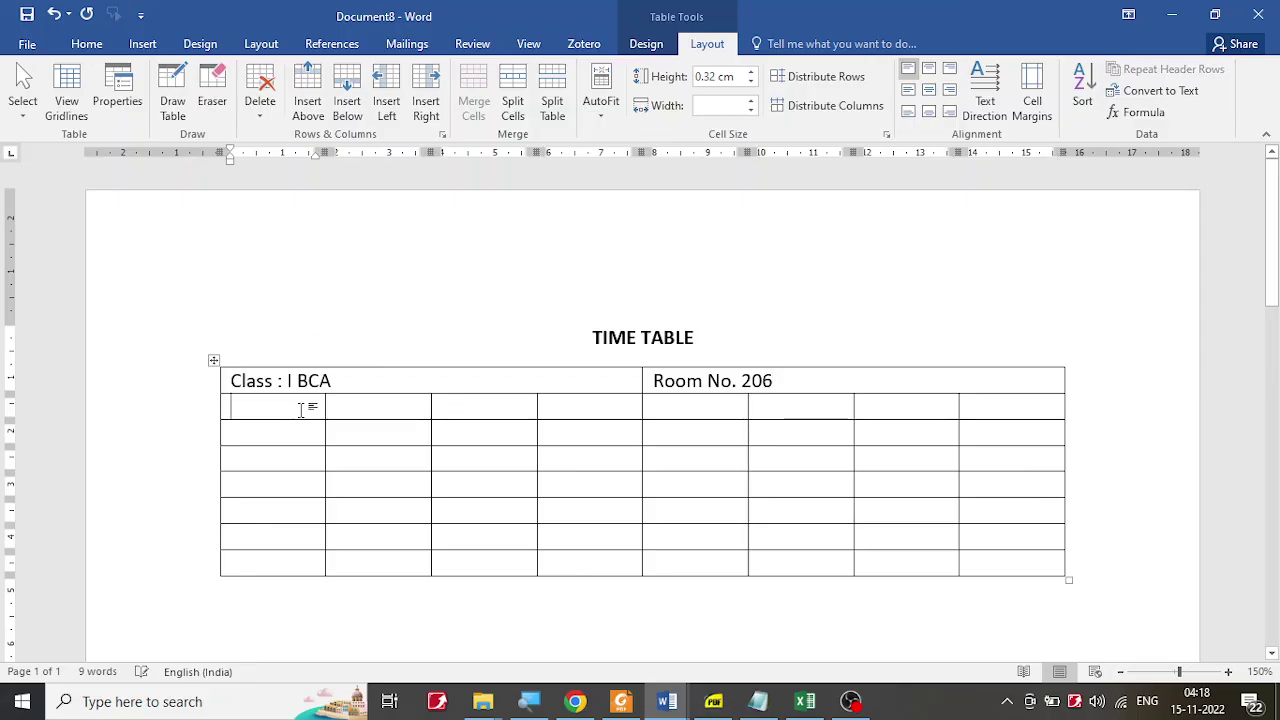
key("ctrl+v")
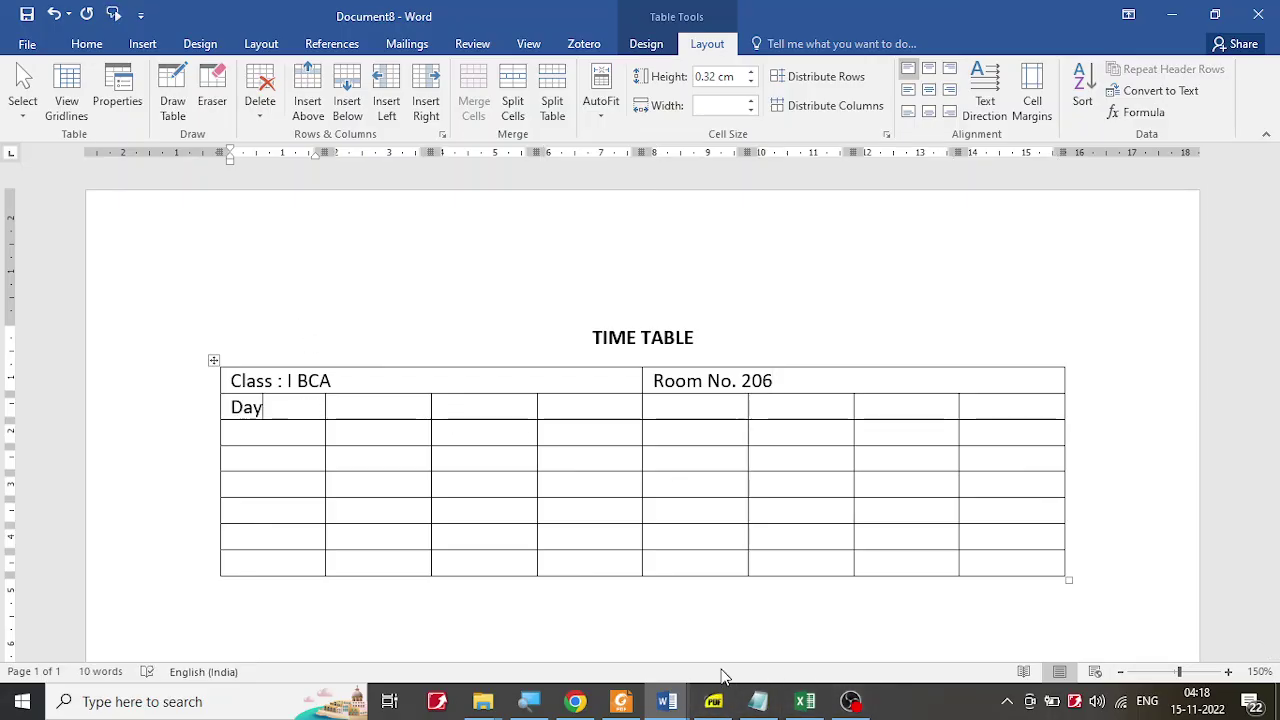
Step: Copy the period numerals I to VI from the reference timetable
left_click(722, 702)
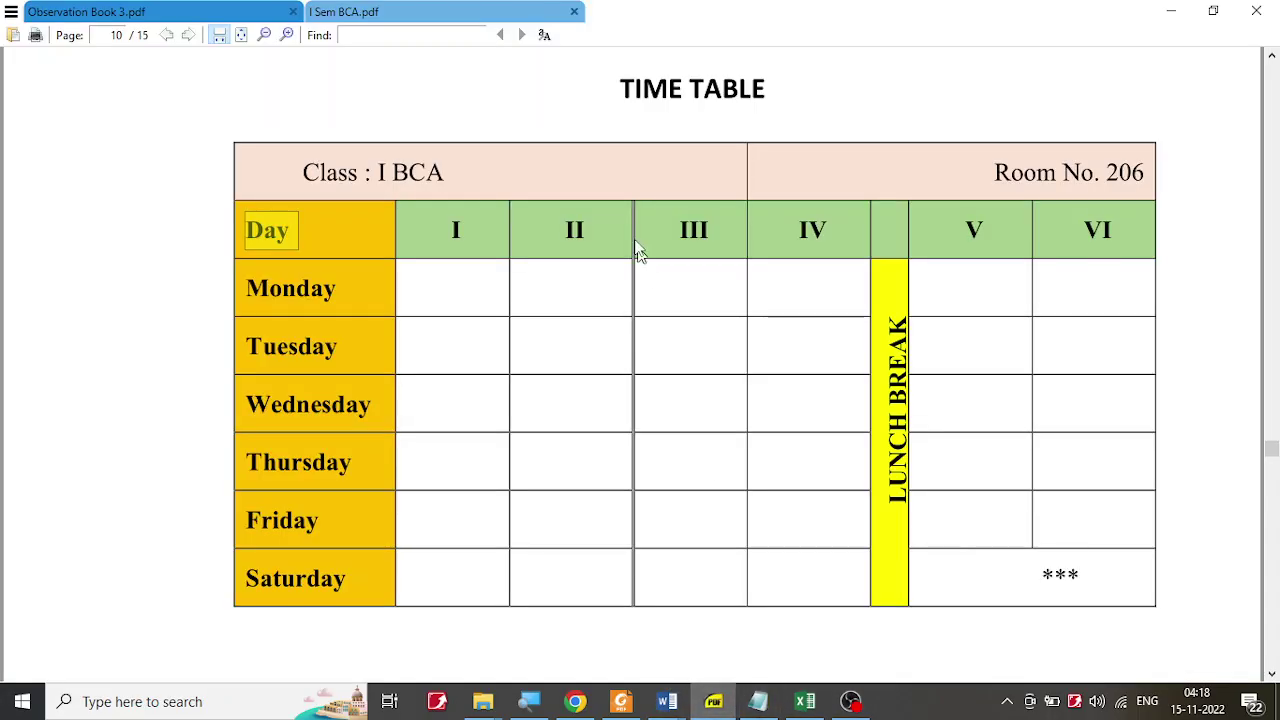
left_click(452, 232)
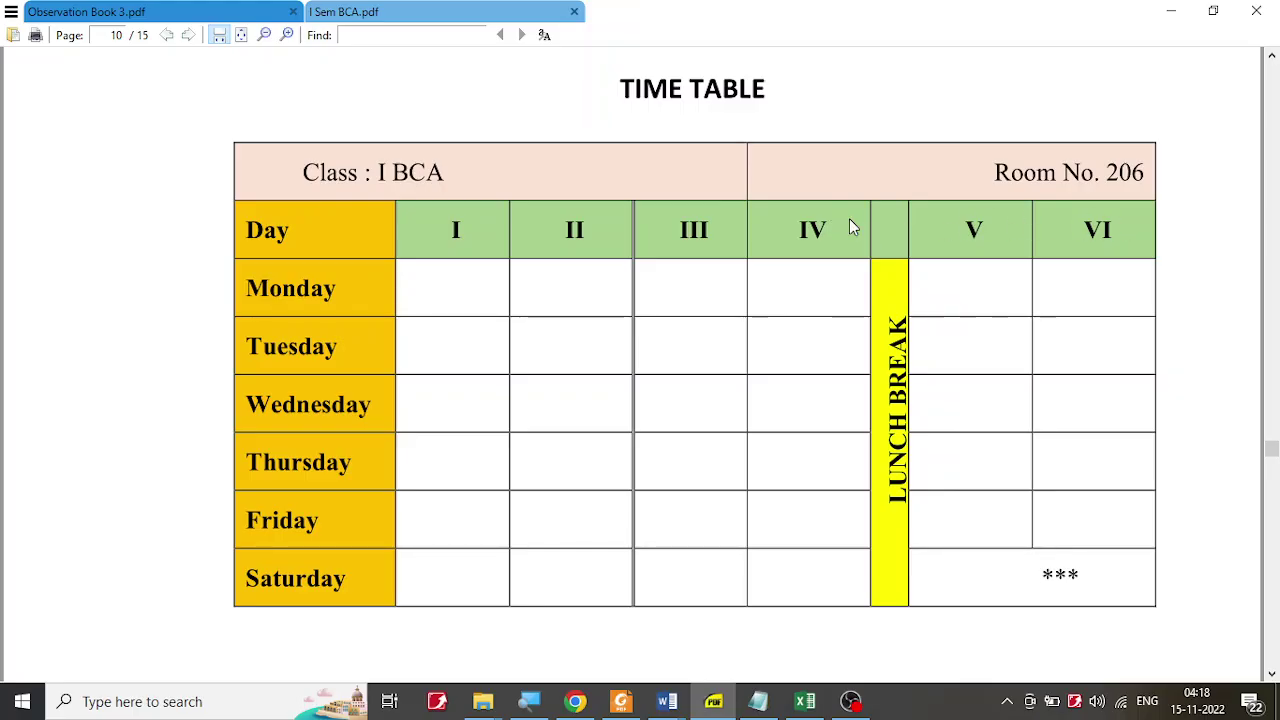
left_click_drag(458, 224, 1158, 240)
key("ctrl+c")
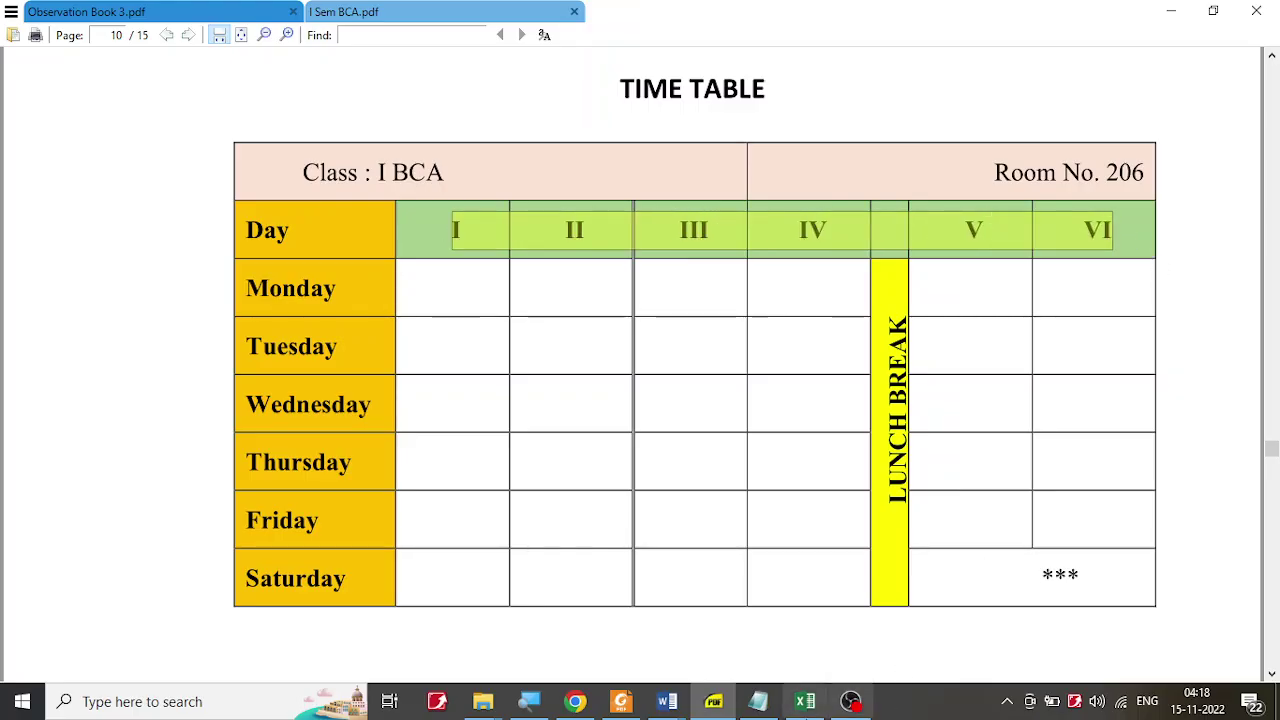
left_click(667, 701)
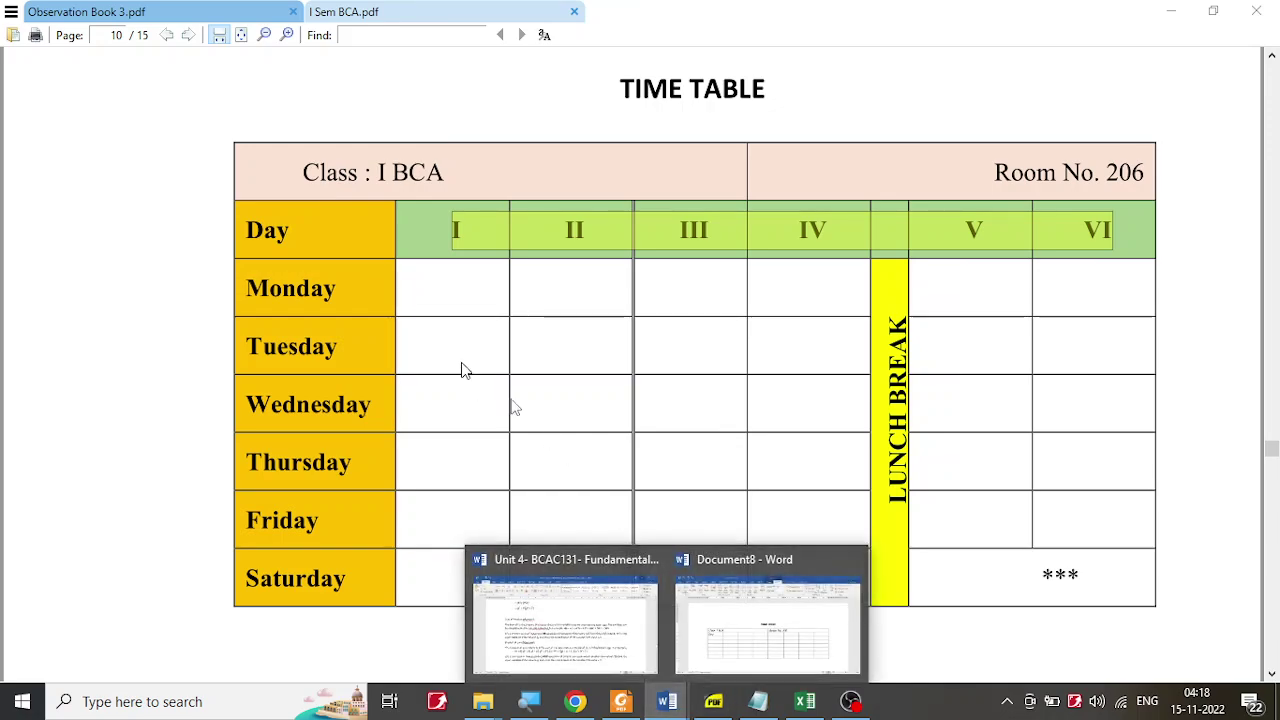
left_click(758, 620)
Step: Paste I–VI after Day, then move VI and V into the row's last two cells
left_click(374, 413)
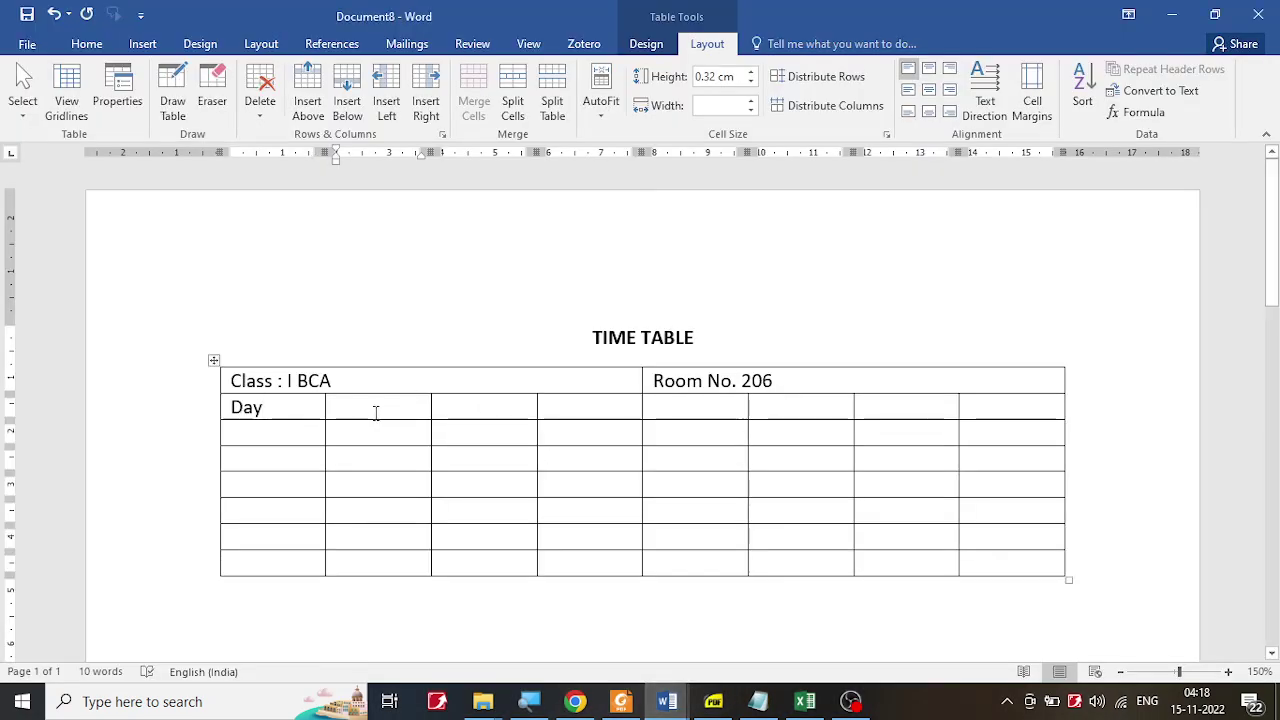
key("ctrl+v")
double_click(379, 431)
key("ctrl+c")
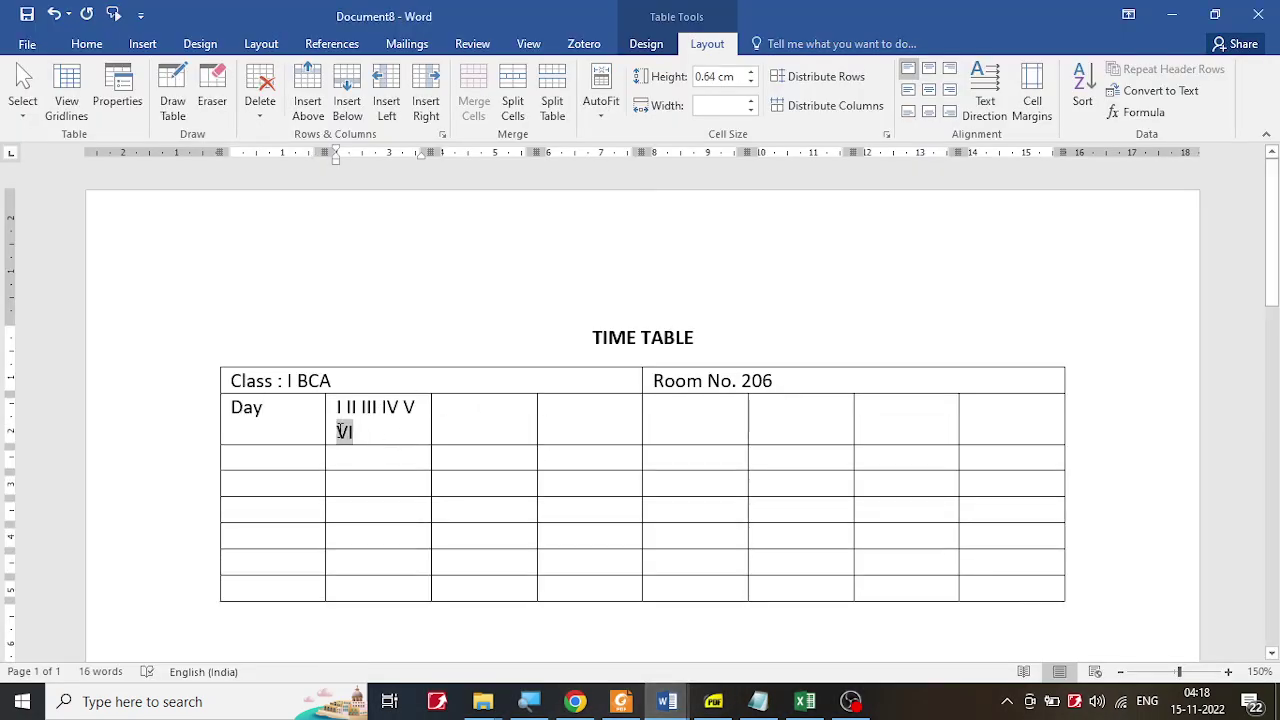
key("BackSpace")
key("BackSpace")
left_click(1003, 404)
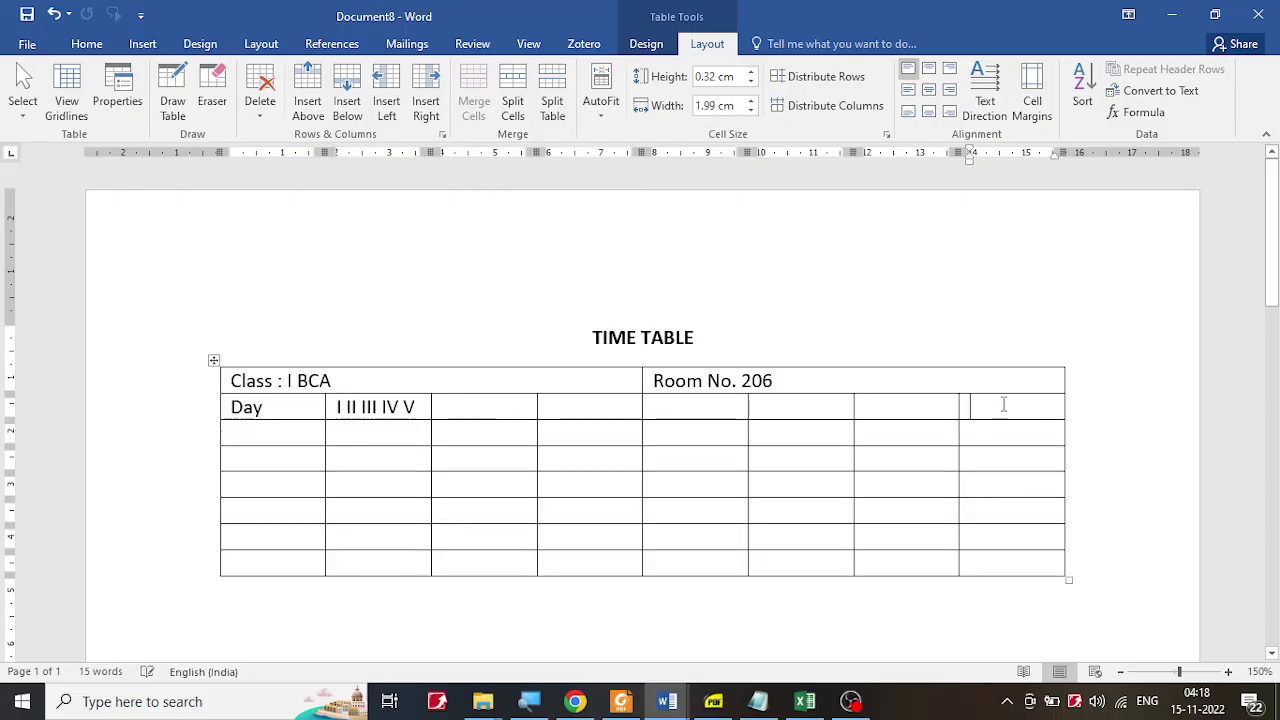
key("ctrl+v")
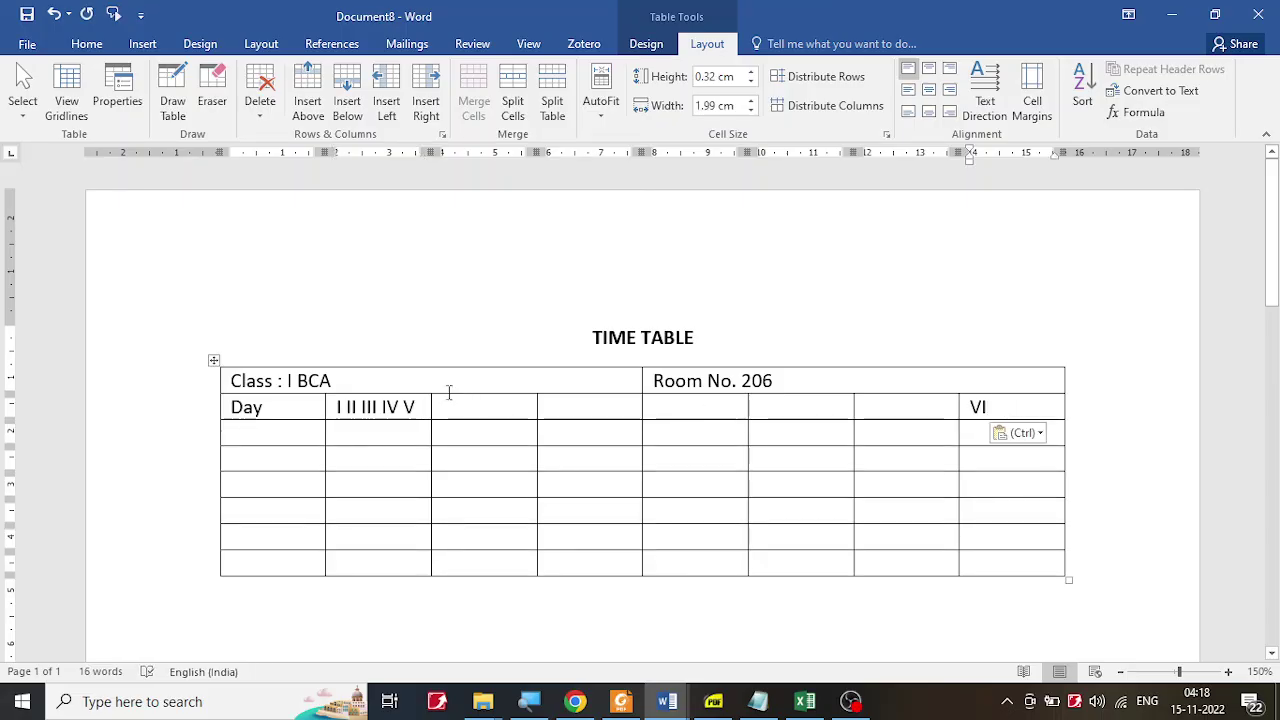
left_click_drag(421, 406, 403, 406)
key("ctrl+x")
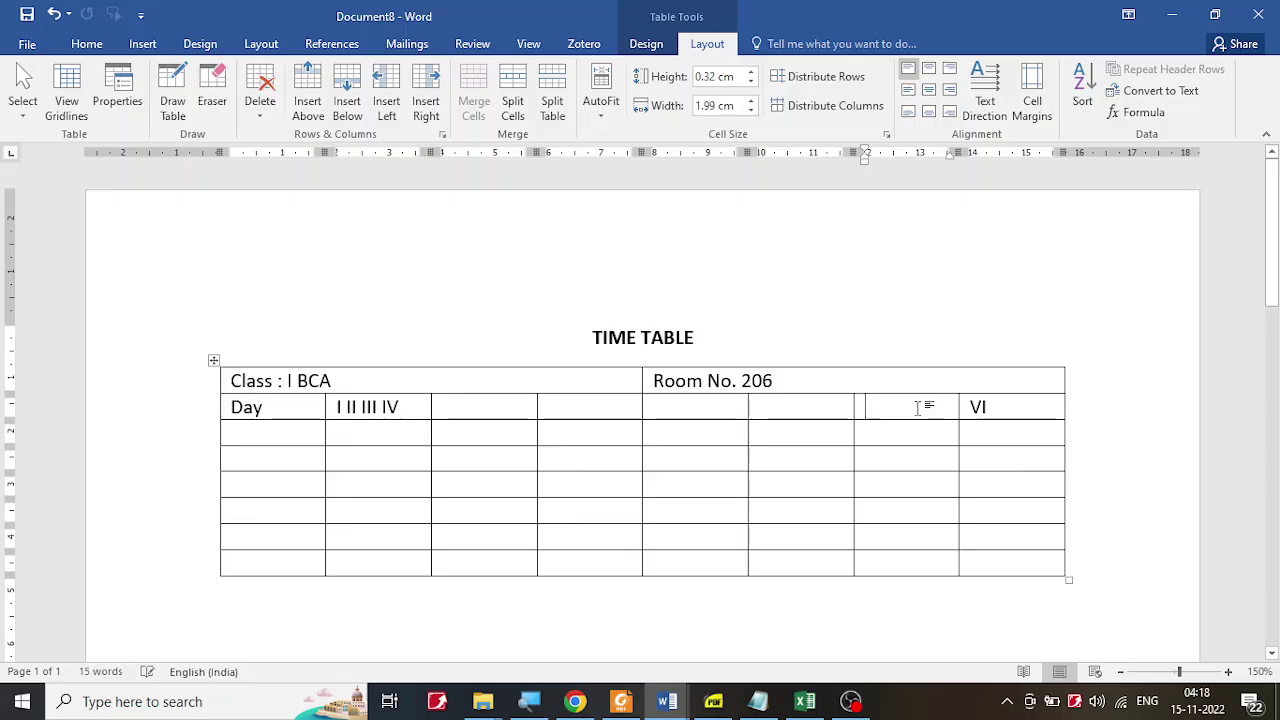
key("ctrl+v")
Step: Move IV, III and II into their own cells of the Day row
left_click(722, 703)
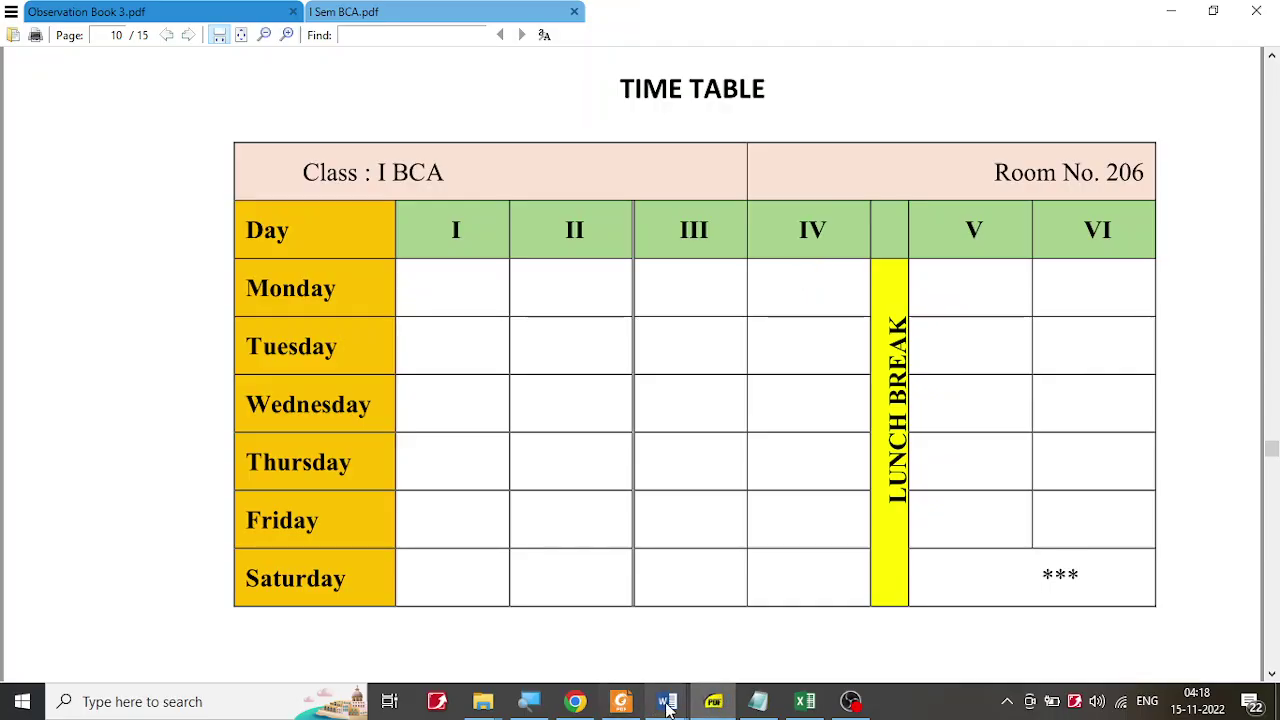
mouse_move(666, 700)
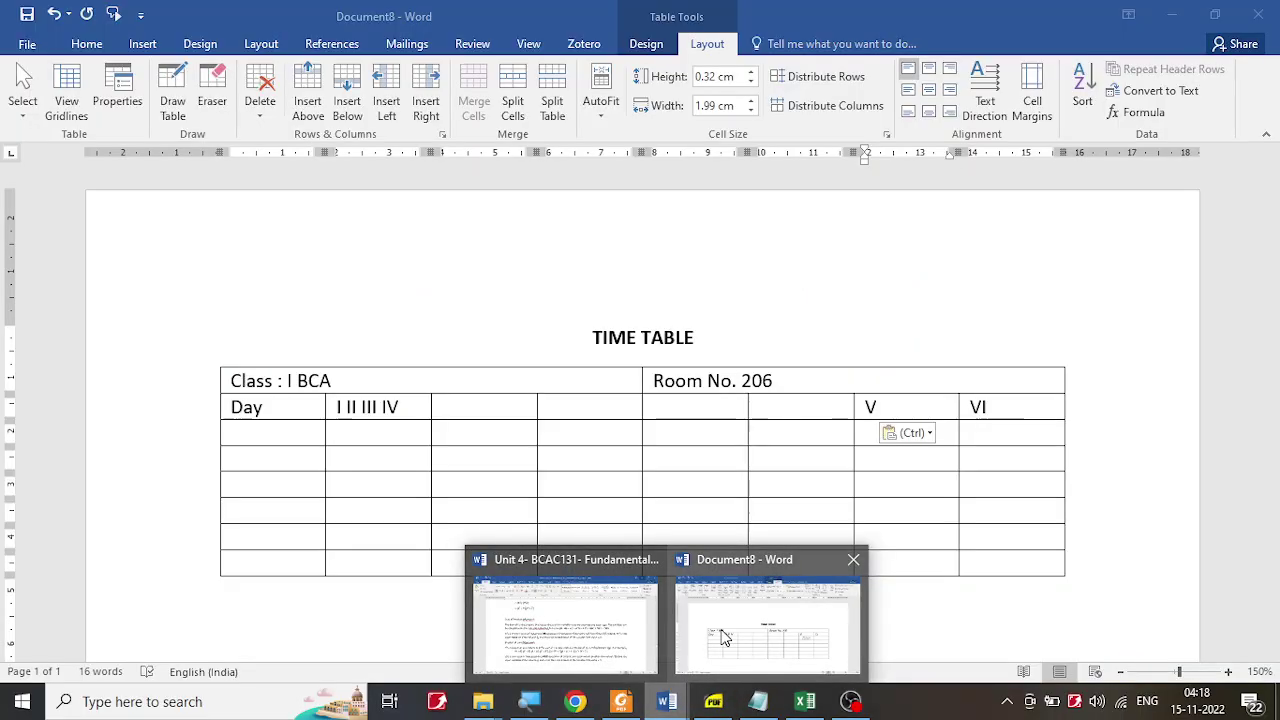
left_click(726, 638)
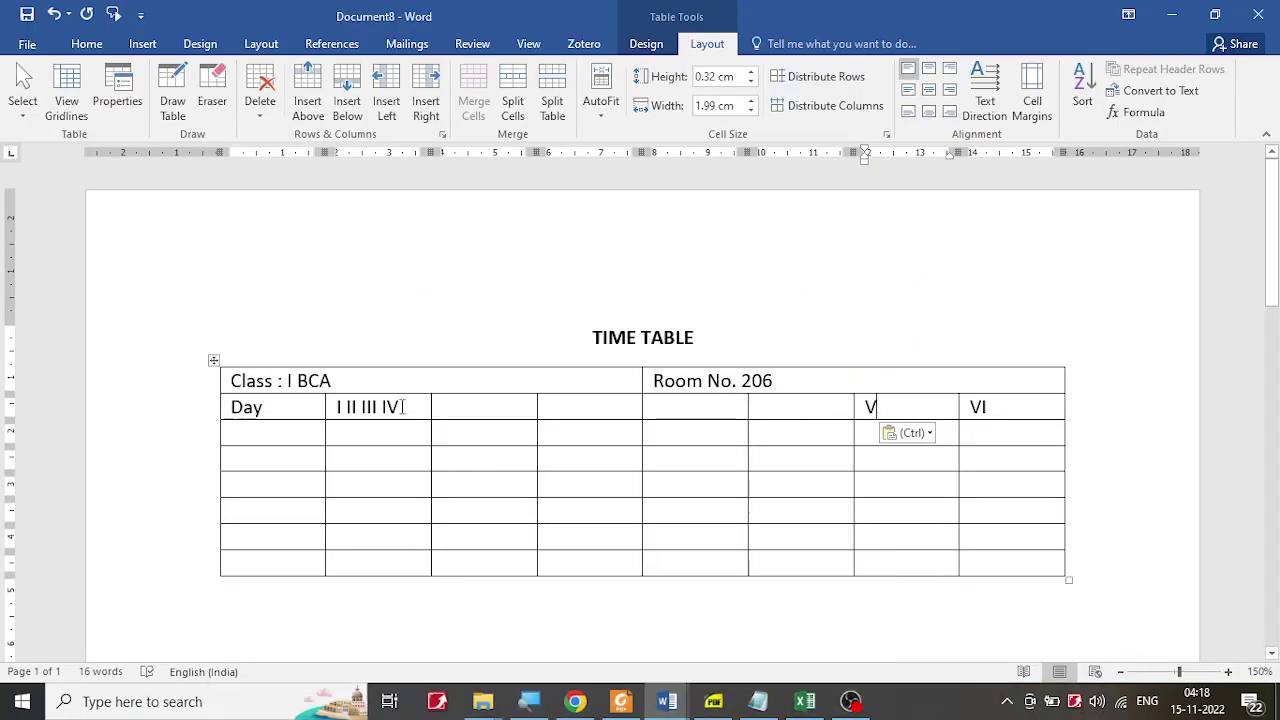
left_click_drag(400, 407, 383, 408)
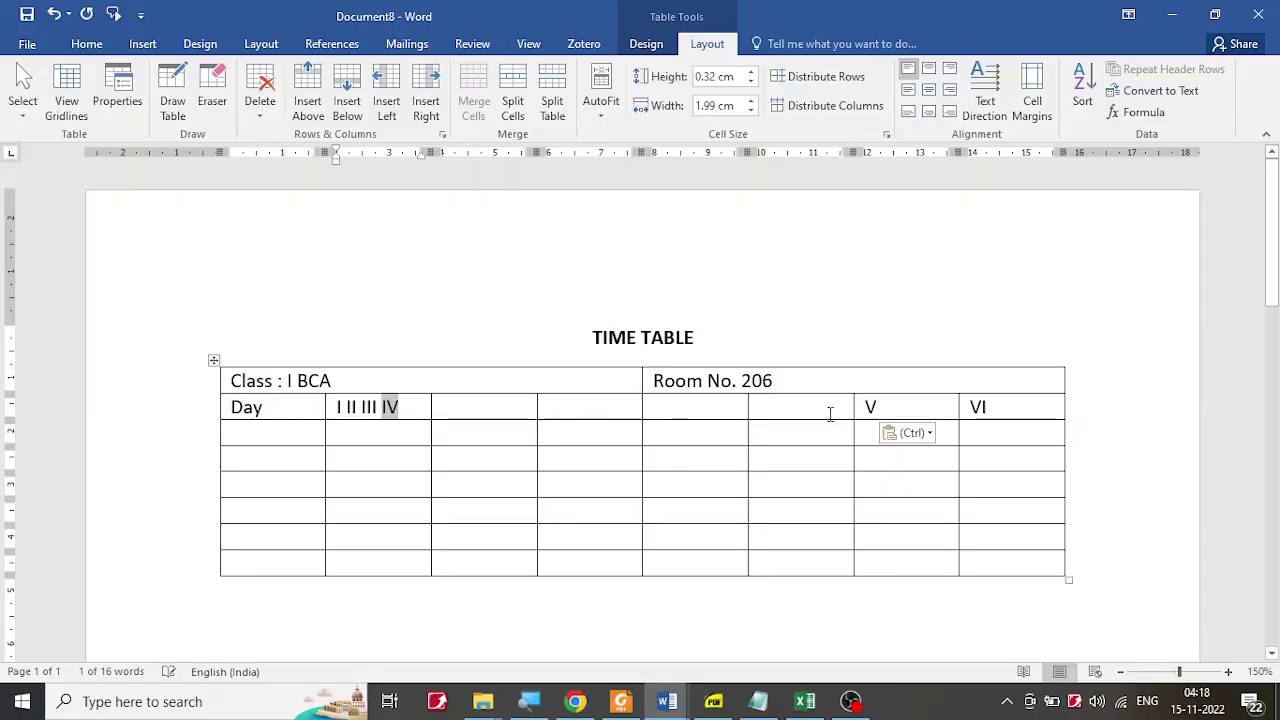
key("ctrl+x")
left_click(729, 407)
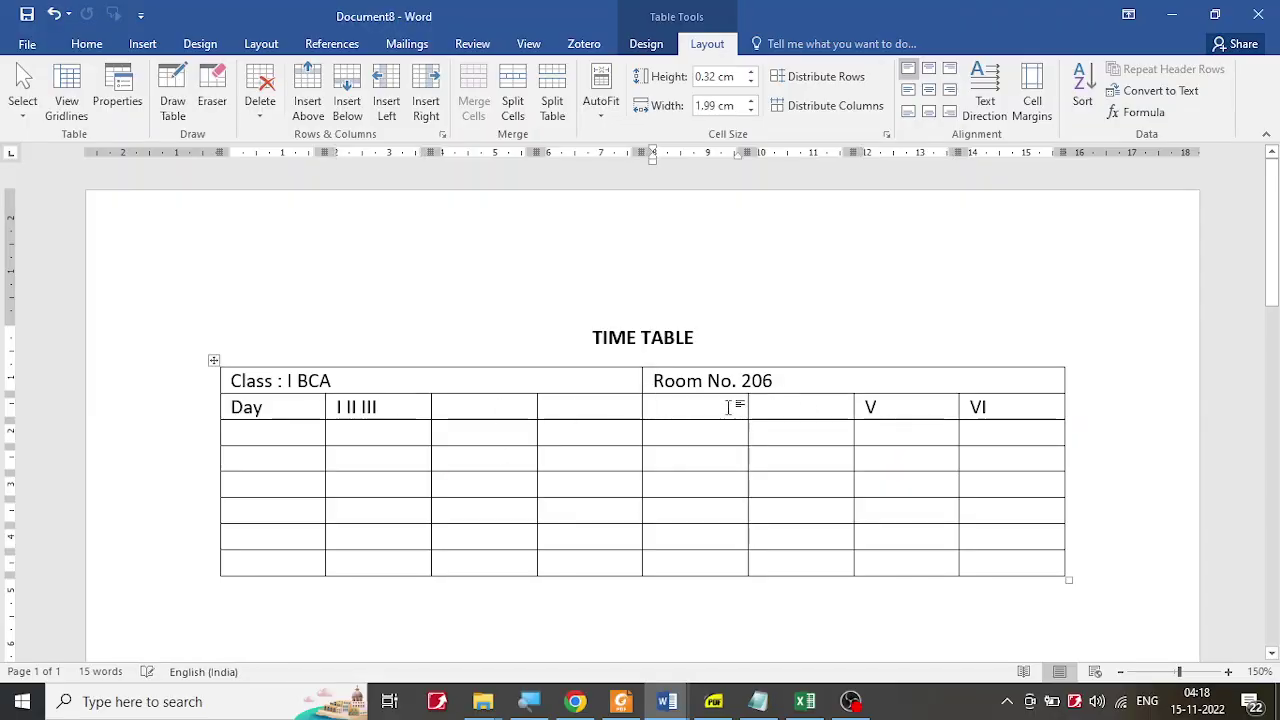
key("ctrl+v")
left_click_drag(381, 407, 606, 408)
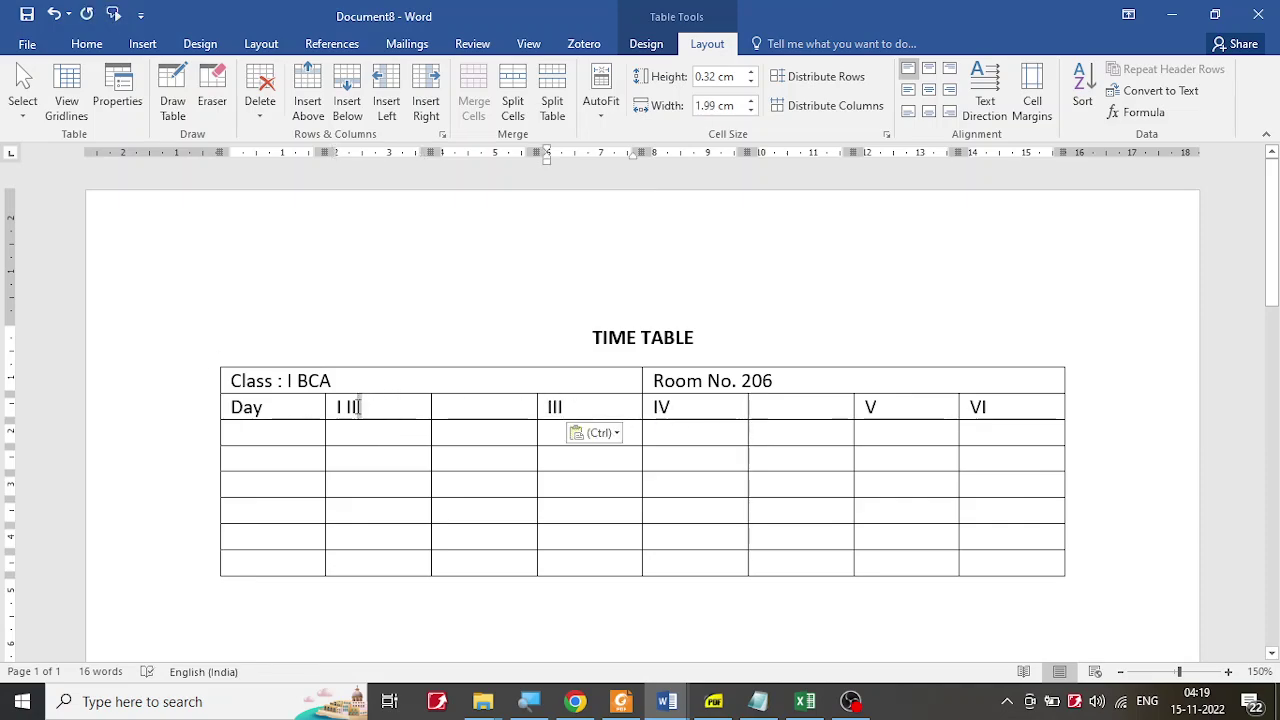
left_click_drag(350, 407, 512, 409)
left_click(1028, 460)
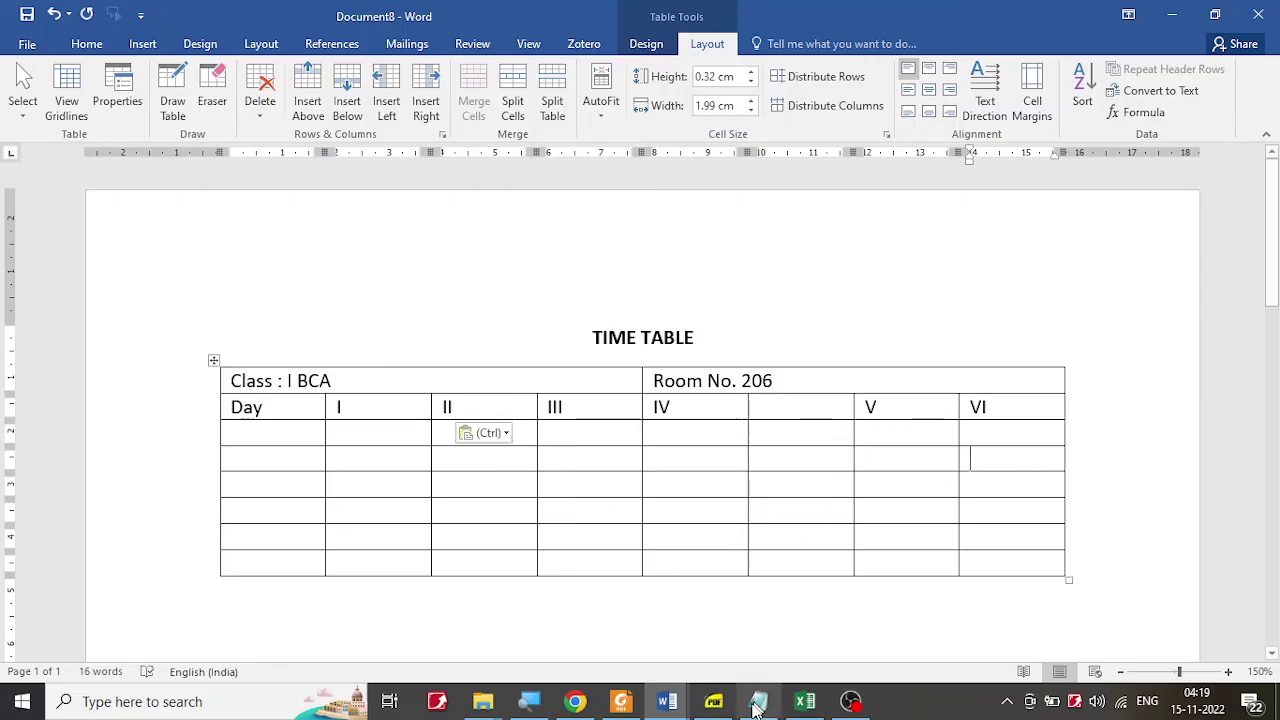
Step: Select Monday through Saturday in the reference timetable's Day column
left_click(713, 701)
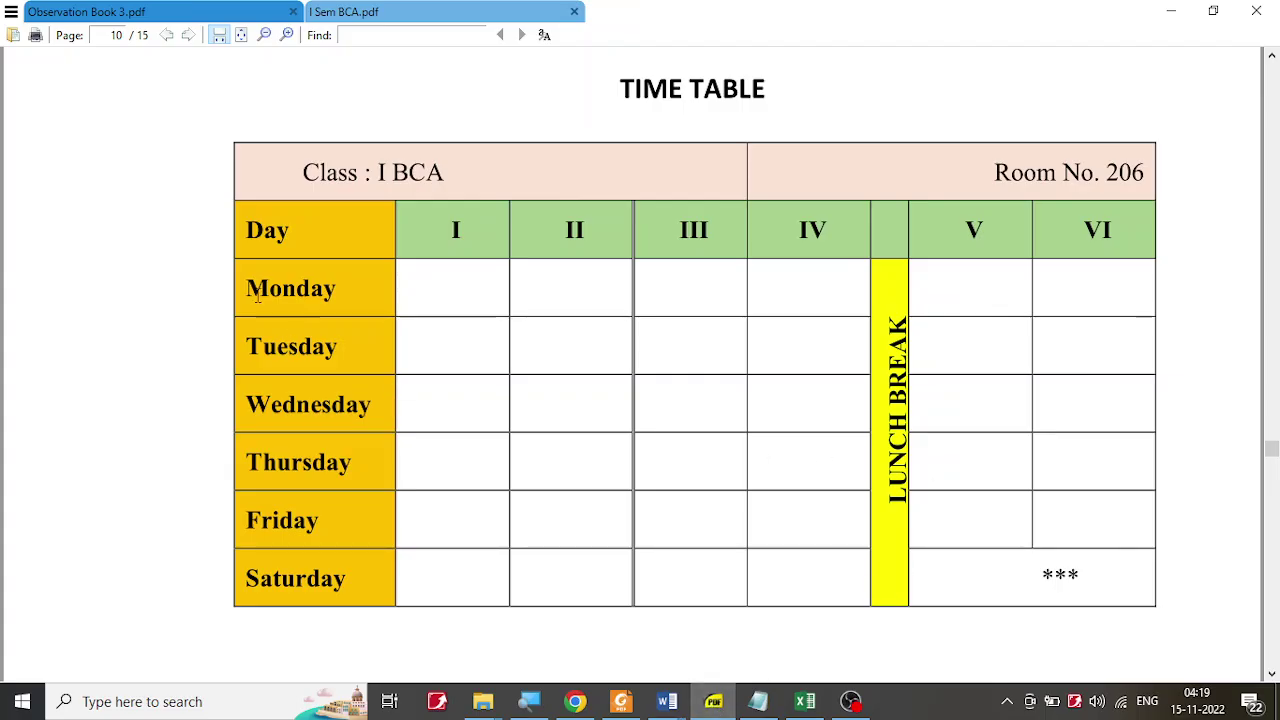
left_click_drag(251, 289, 348, 576)
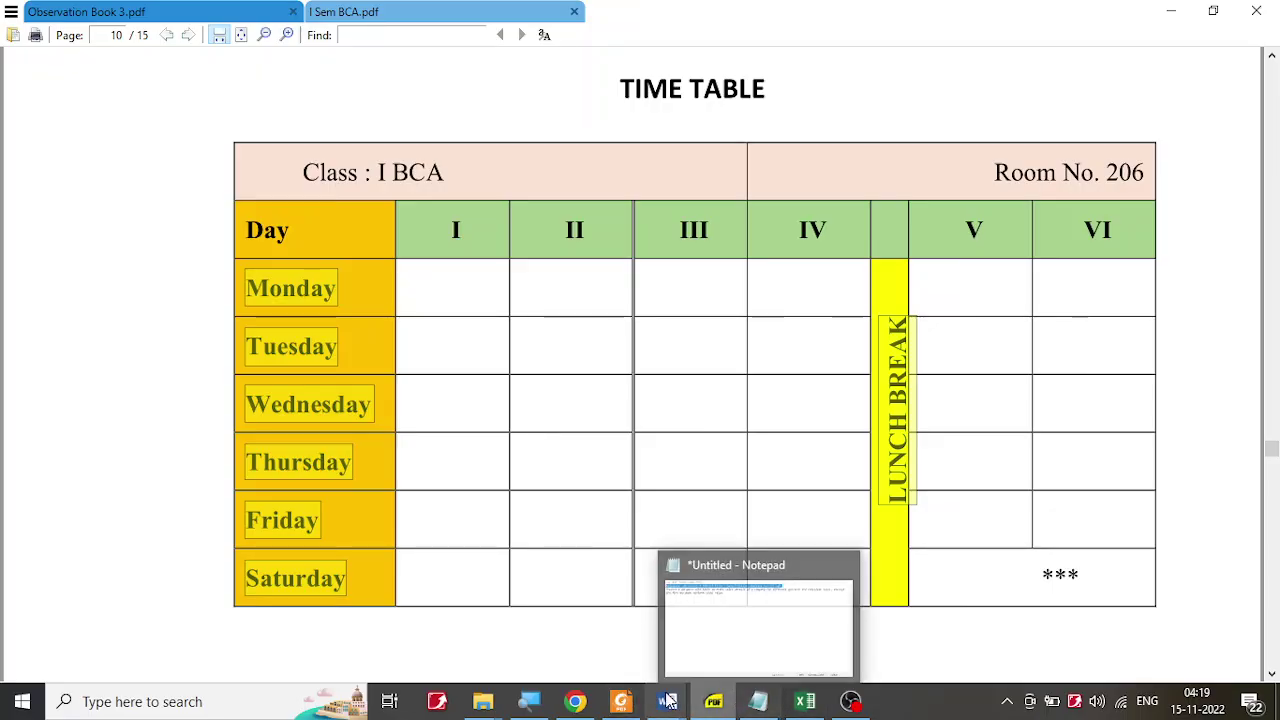
Step: Paste the day names below Day and move Friday into the row above Saturday
mouse_move(668, 701)
left_click(276, 444)
key("ctrl+v")
scroll(286, 440, "down", 3)
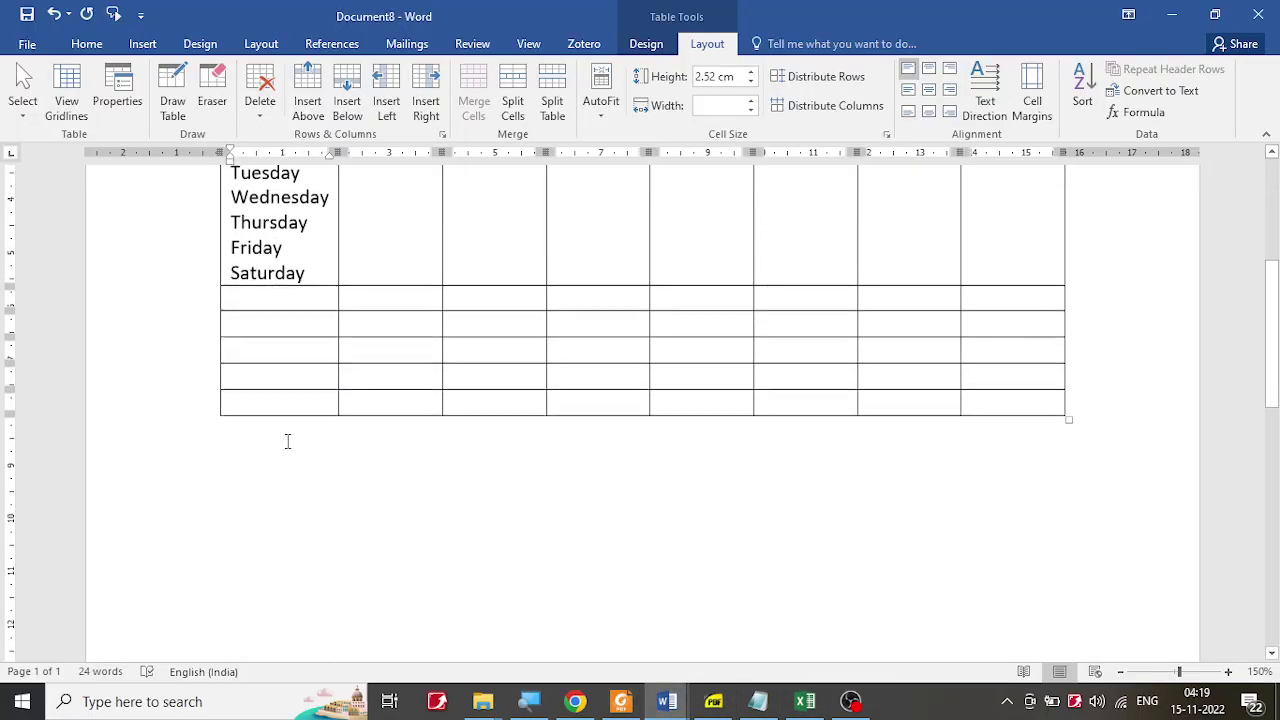
left_click_drag(320, 283, 250, 405)
left_click_drag(286, 252, 250, 360)
left_click_drag(320, 222, 267, 312)
Step: Move Wednesday and Tuesday into their own rows, with LUNCH BREAK shifted aside
scroll(277, 306, "up", 1)
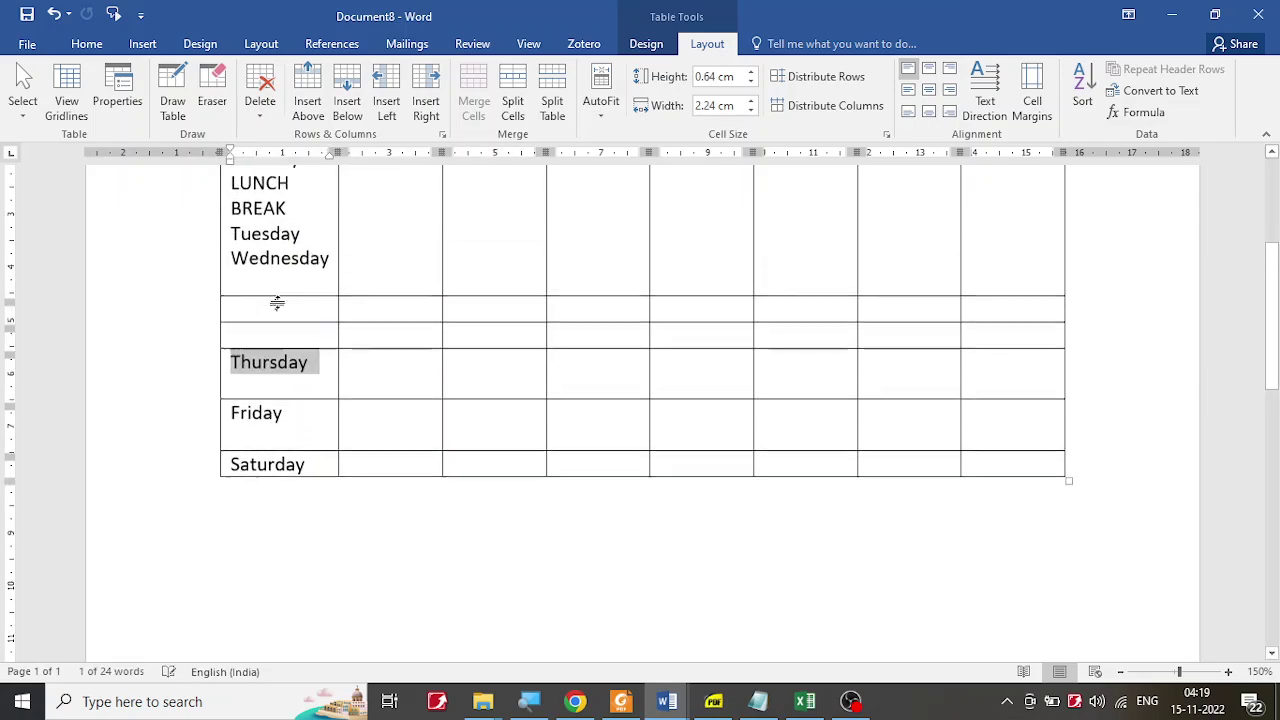
left_click_drag(333, 265, 252, 350)
scroll(331, 274, "up", 2)
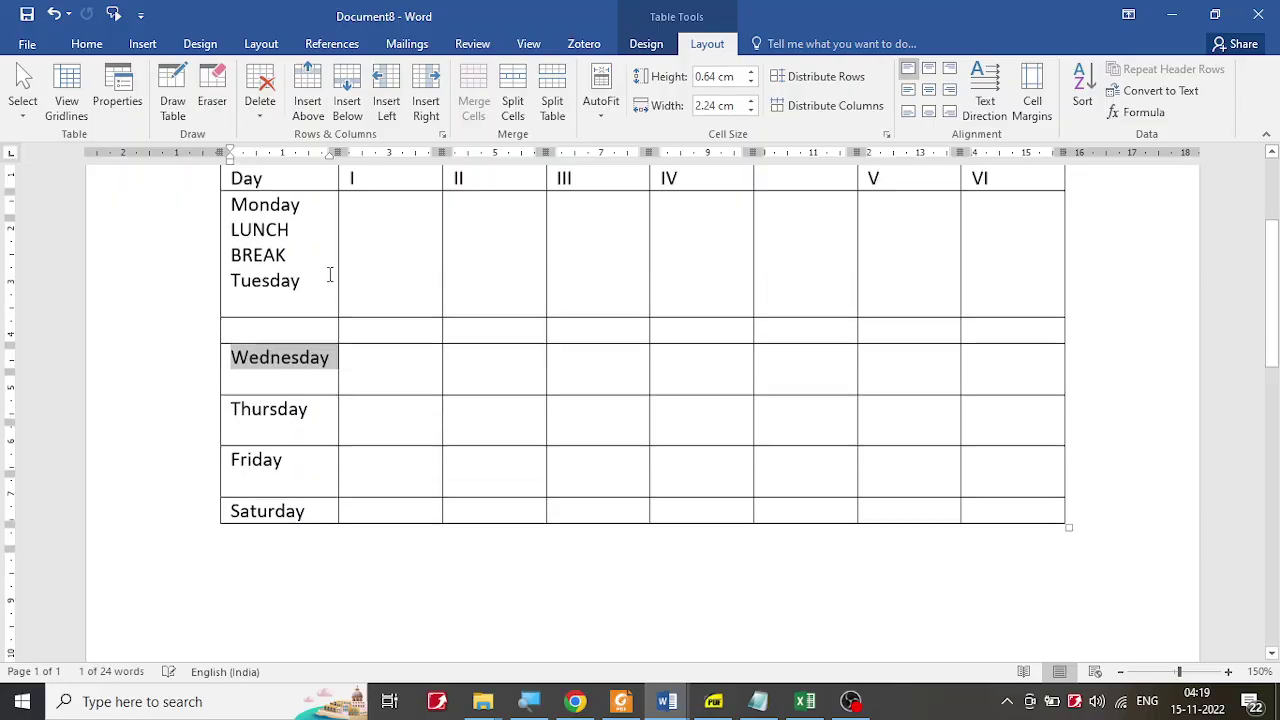
left_click_drag(305, 307, 242, 352)
left_click_drag(286, 281, 798, 322)
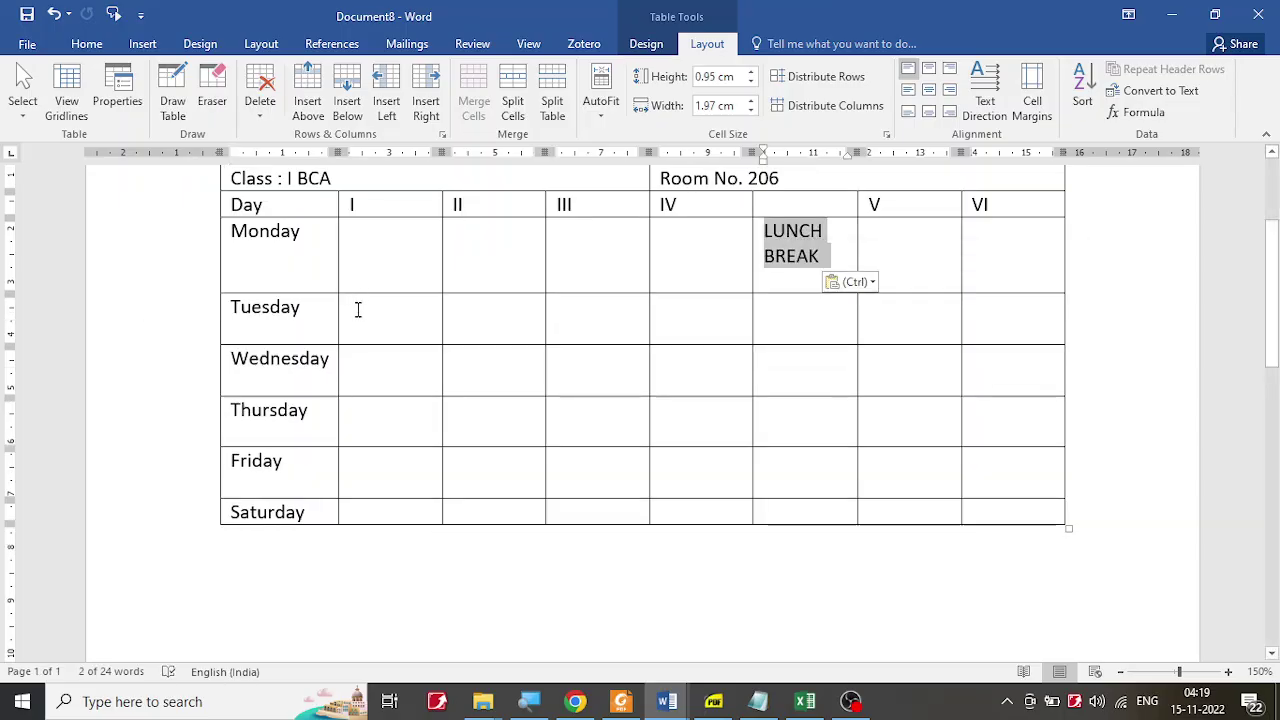
Step: Drag LUNCH BREAK into the Monday cell under II and compare against the reference
left_click_drag(780, 254, 462, 287)
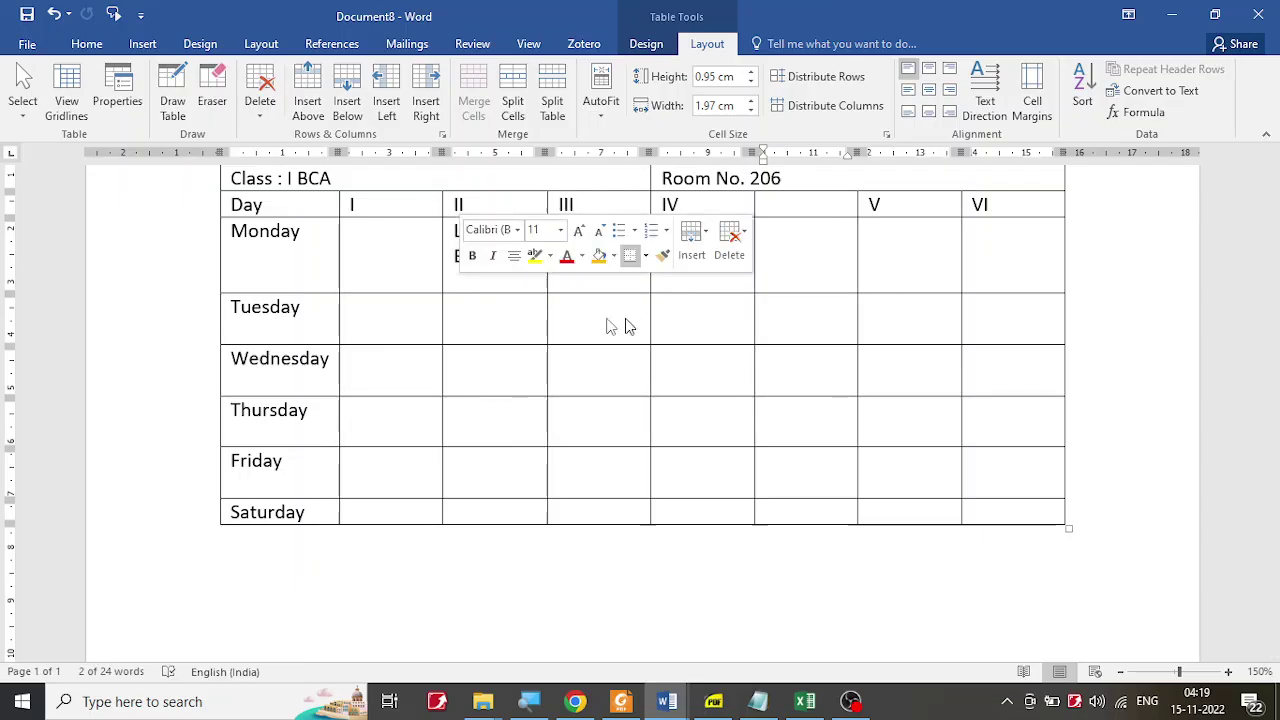
left_click(766, 277)
key("alt+Tab")
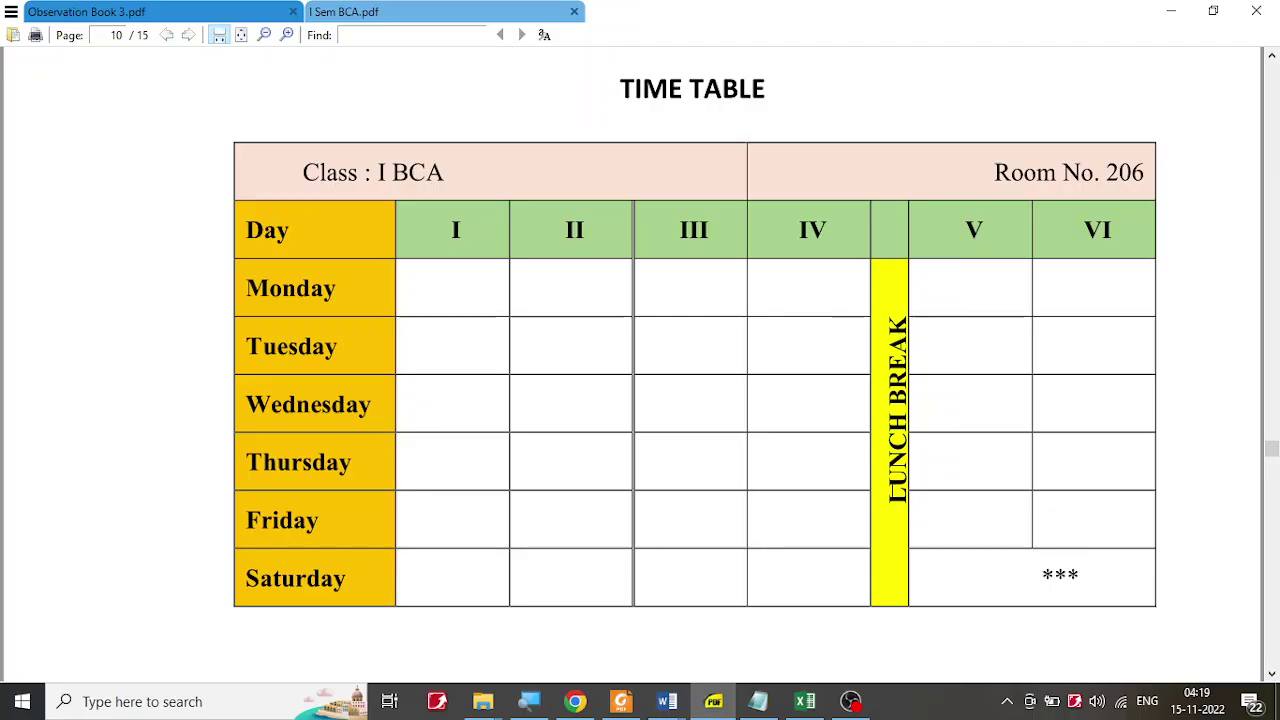
mouse_move(667, 701)
left_click(746, 627)
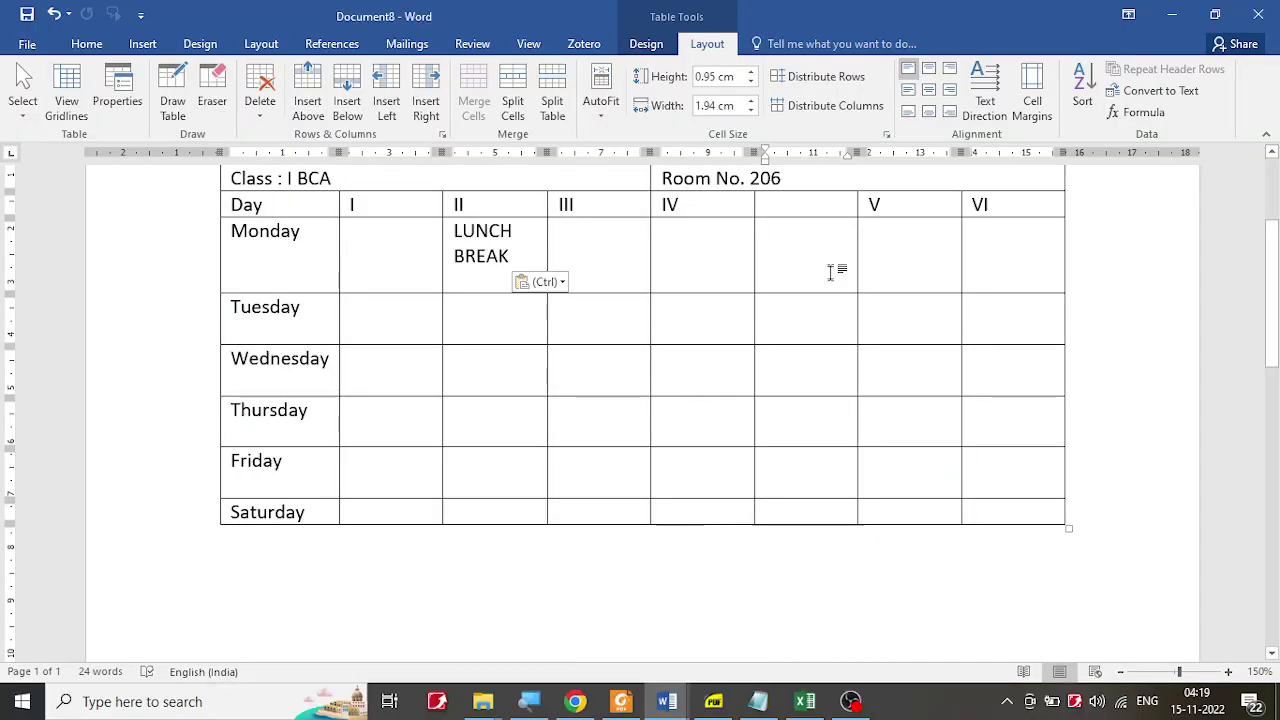
Step: Select the blank column's cells from Monday down to Saturday
left_click_drag(808, 250, 804, 510)
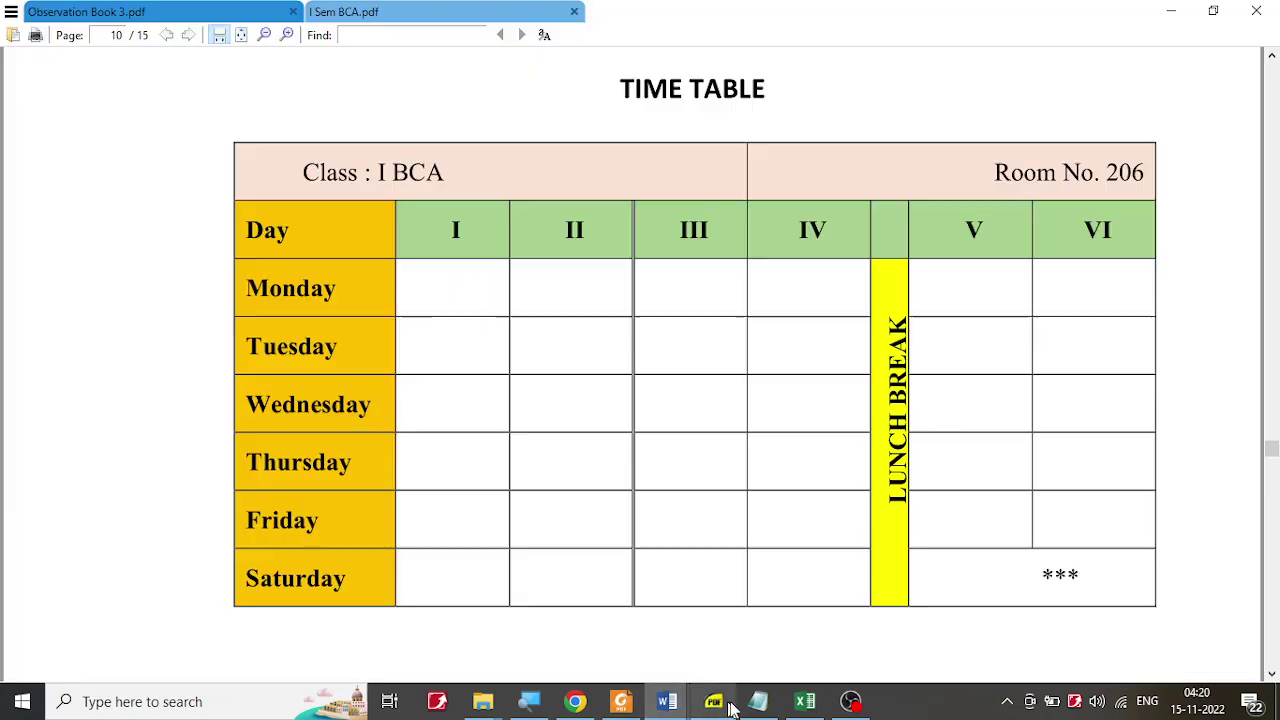
left_click(713, 701)
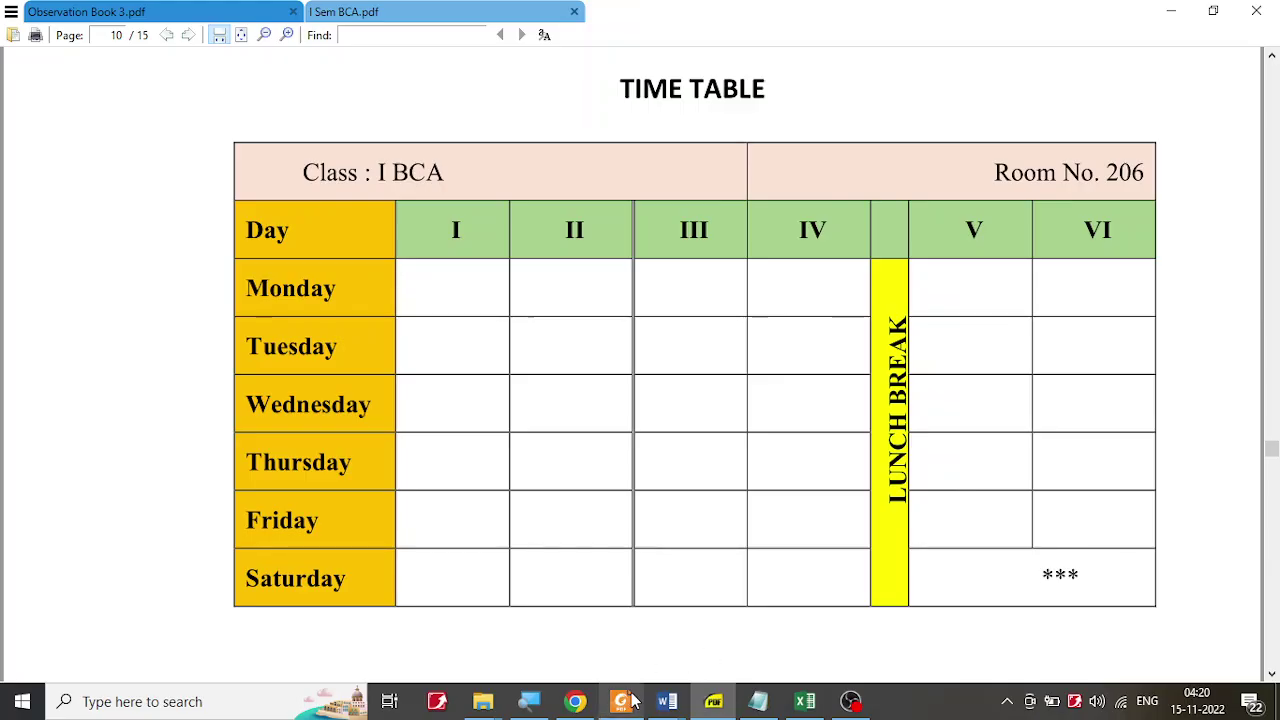
mouse_move(668, 706)
left_click(772, 645)
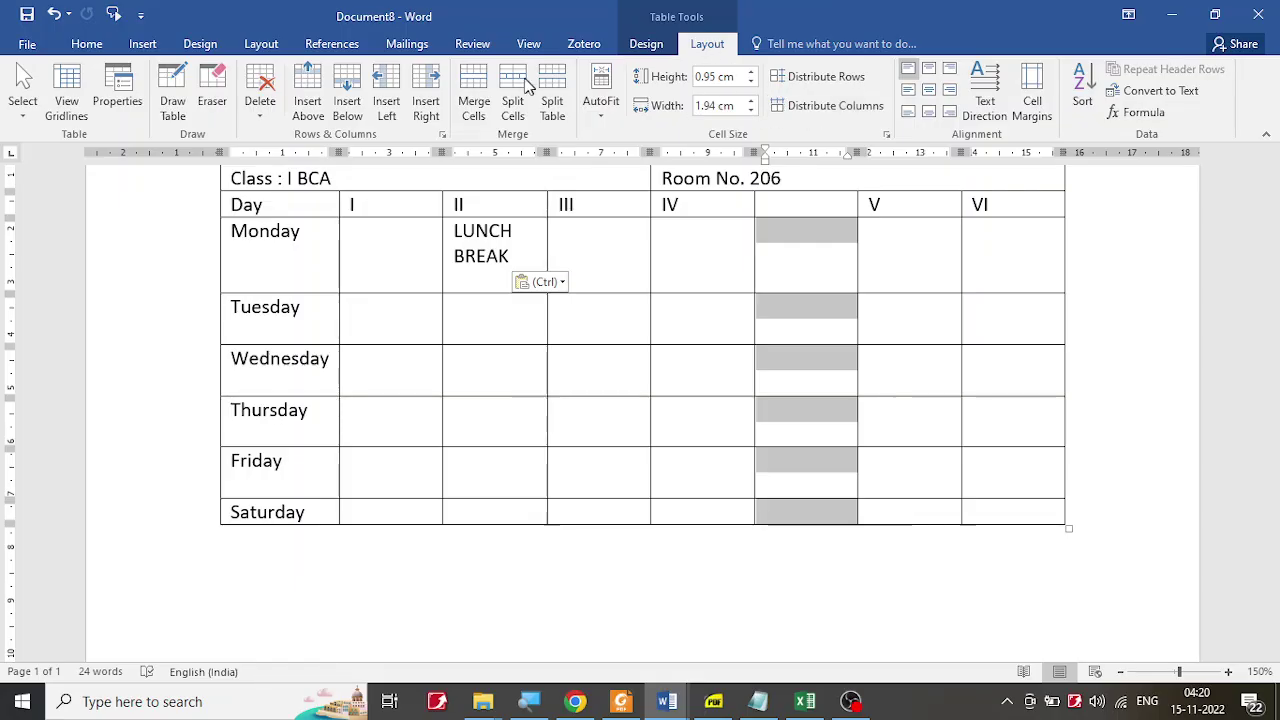
Step: Merge the selected column cells between IV and V and drag LUNCH BREAK into them
left_click(476, 92)
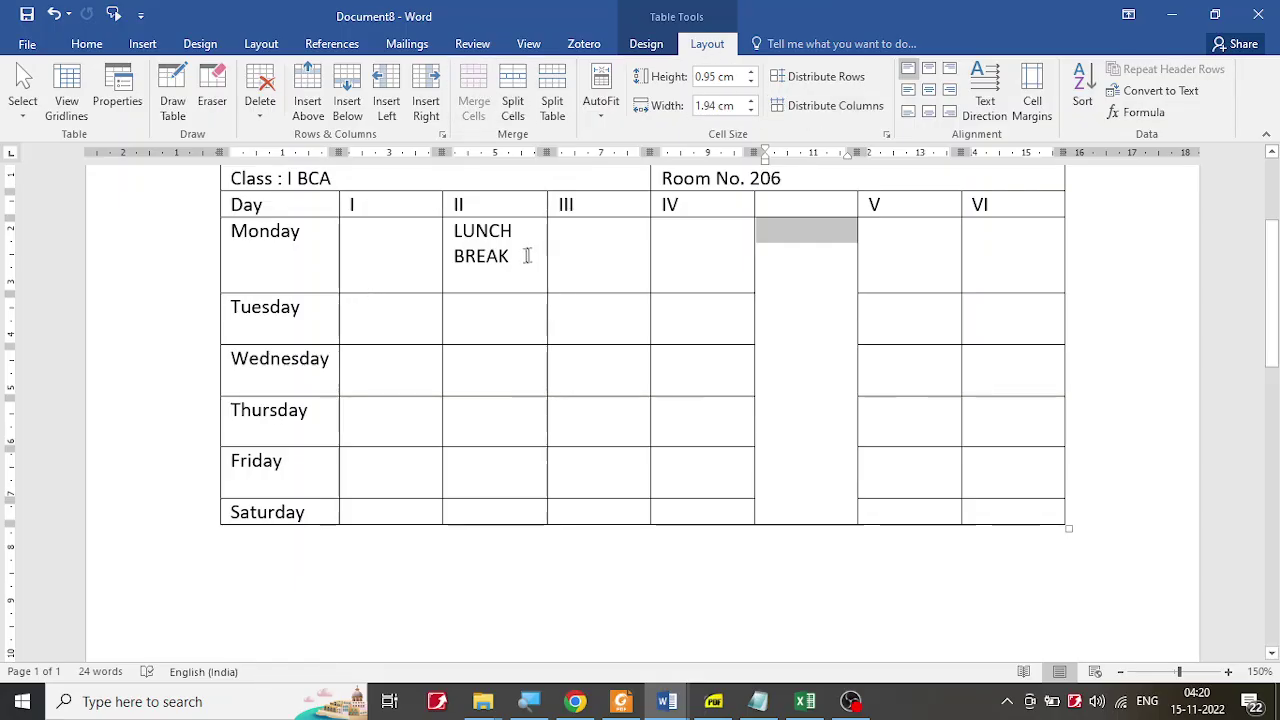
left_click_drag(524, 258, 829, 282)
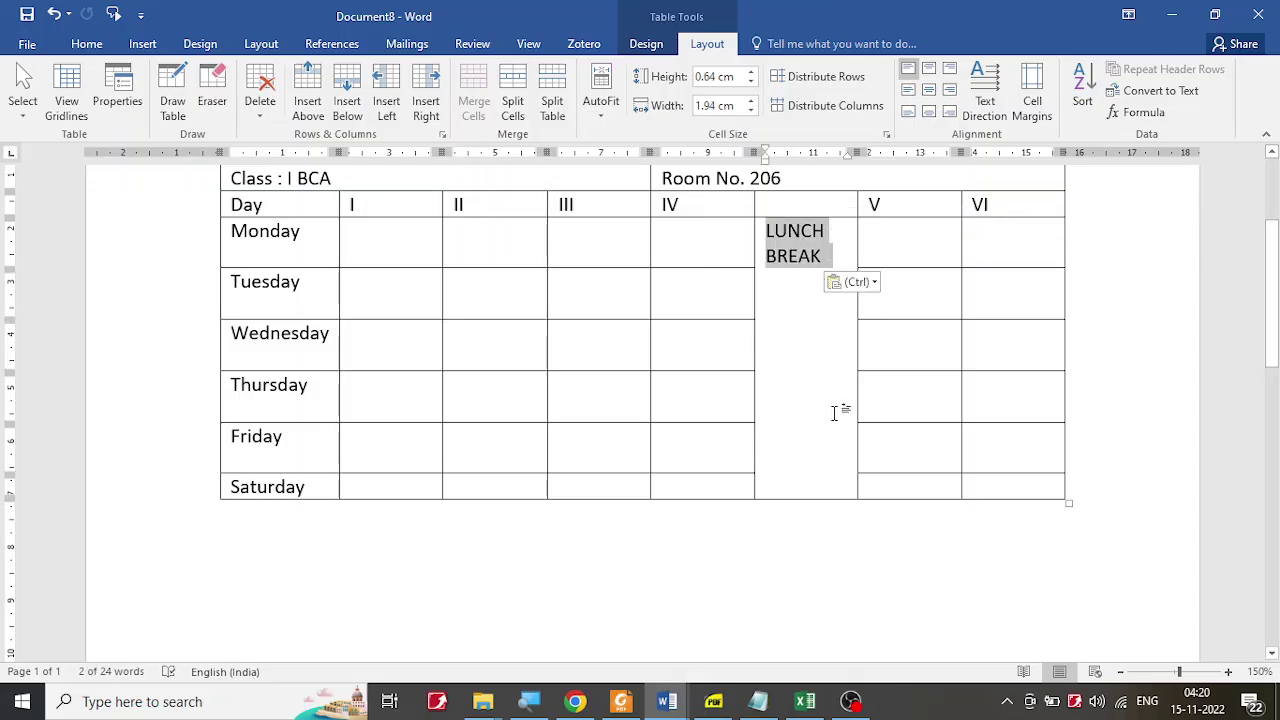
left_click(713, 701)
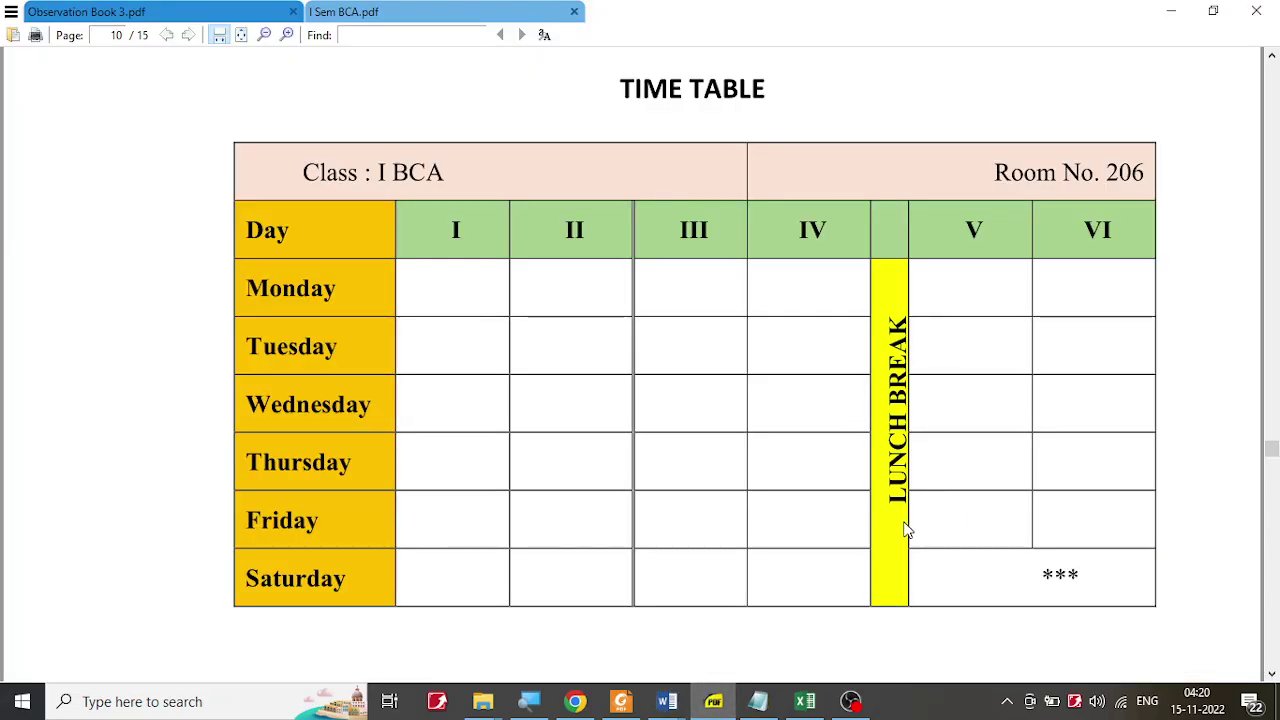
left_click(672, 706)
left_click(713, 625)
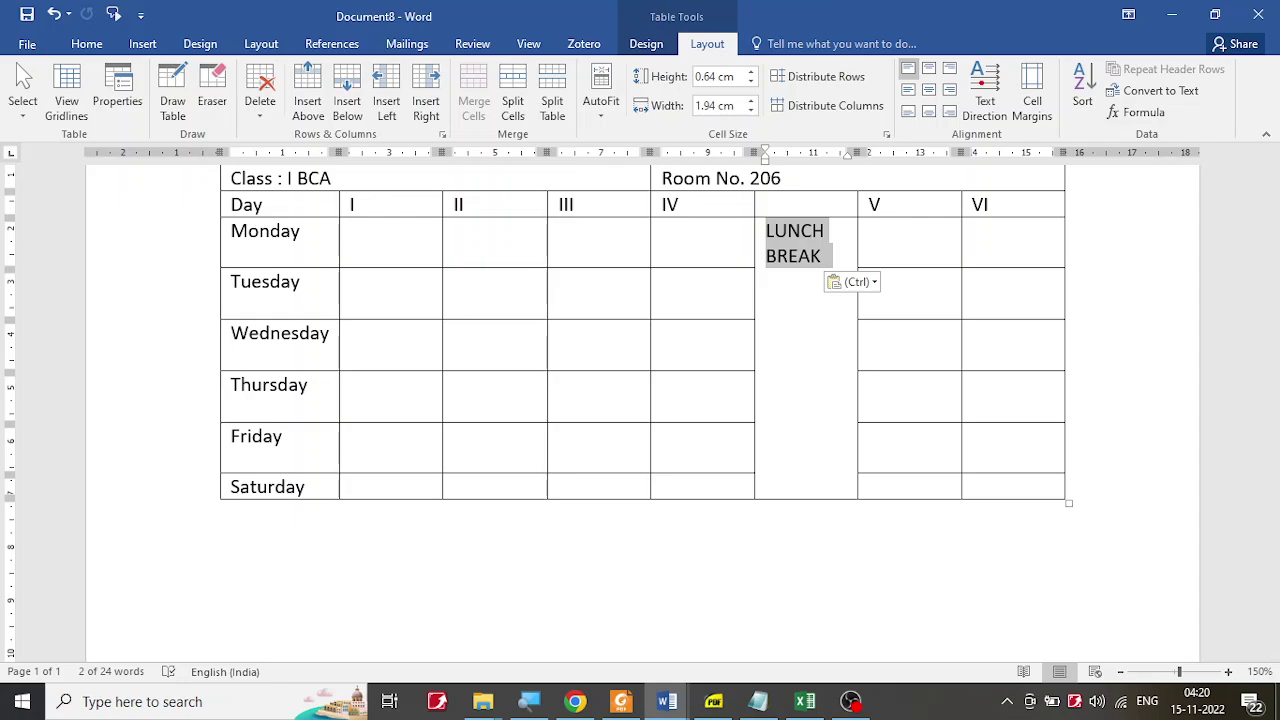
Step: Apply Text Direction twice so LUNCH BREAK runs vertically, reading bottom-to-top
mouse_move(953, 33)
left_mouse_down()
mouse_move(950, 106)
mouse_move(1029, 143)
mouse_move(955, 34)
left_mouse_up()
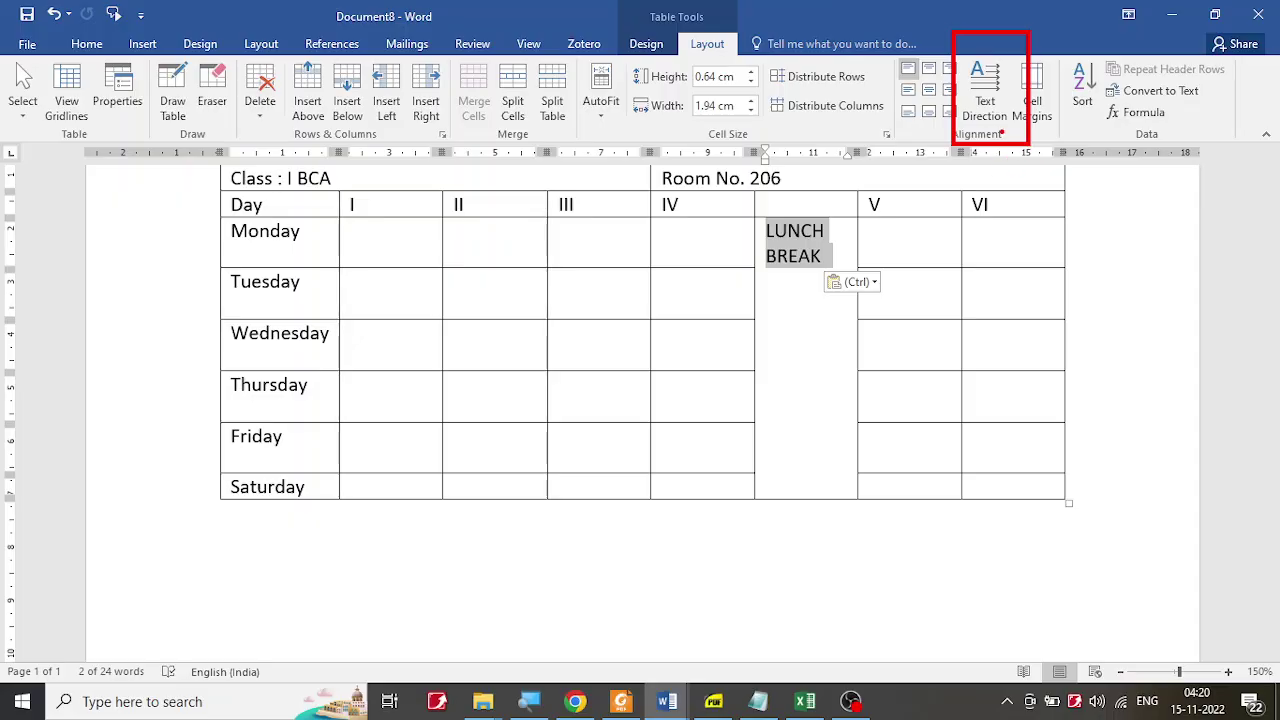
key("Escape")
left_click(983, 86)
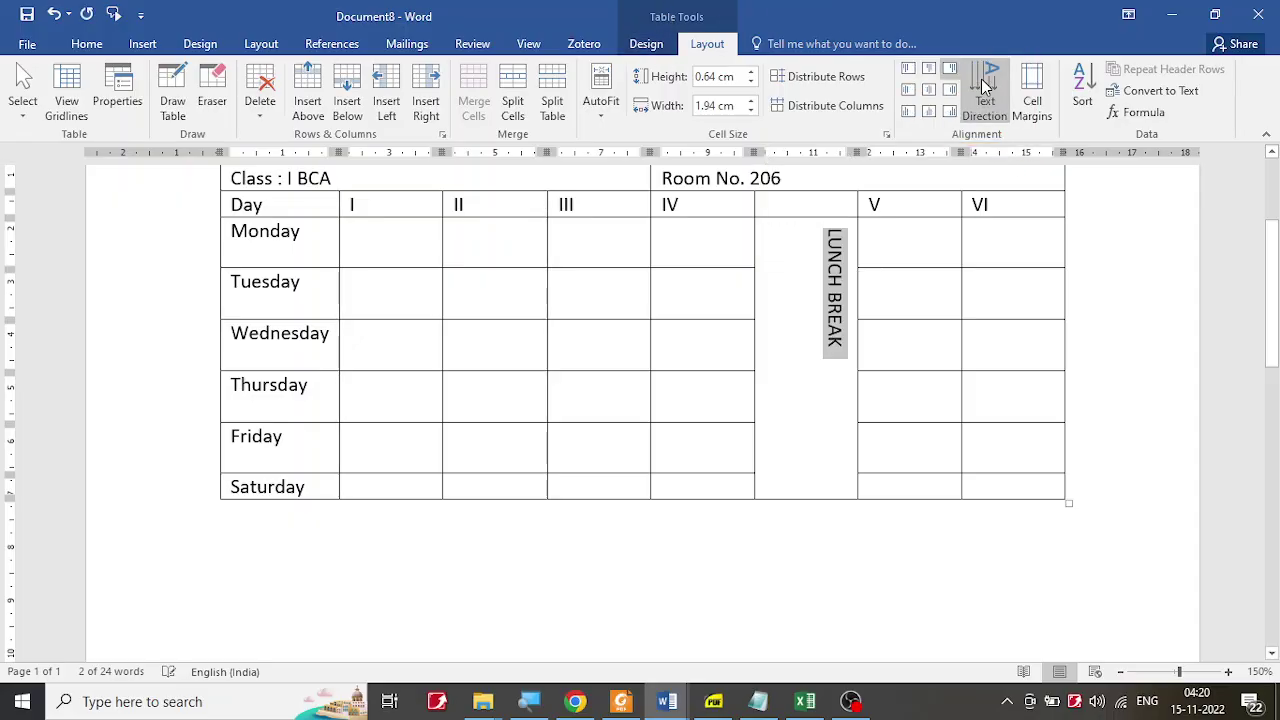
left_click(983, 86)
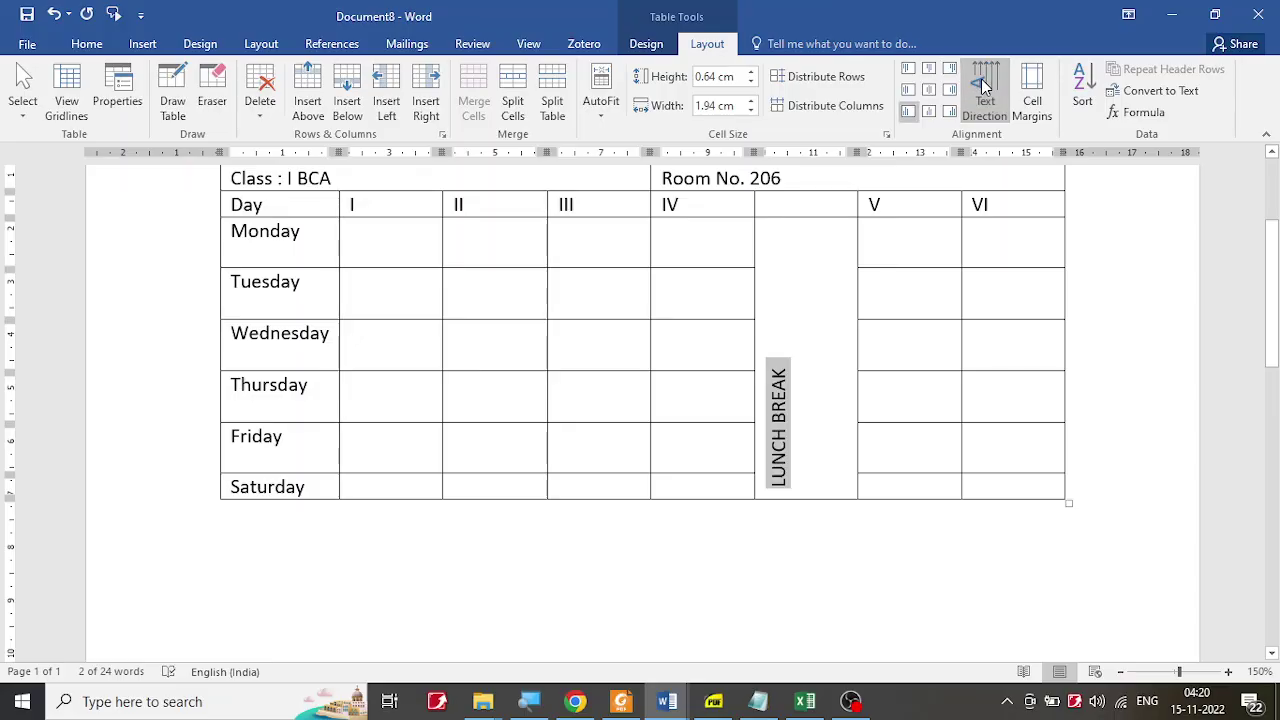
left_click(713, 705)
left_click(713, 705)
left_click(696, 360)
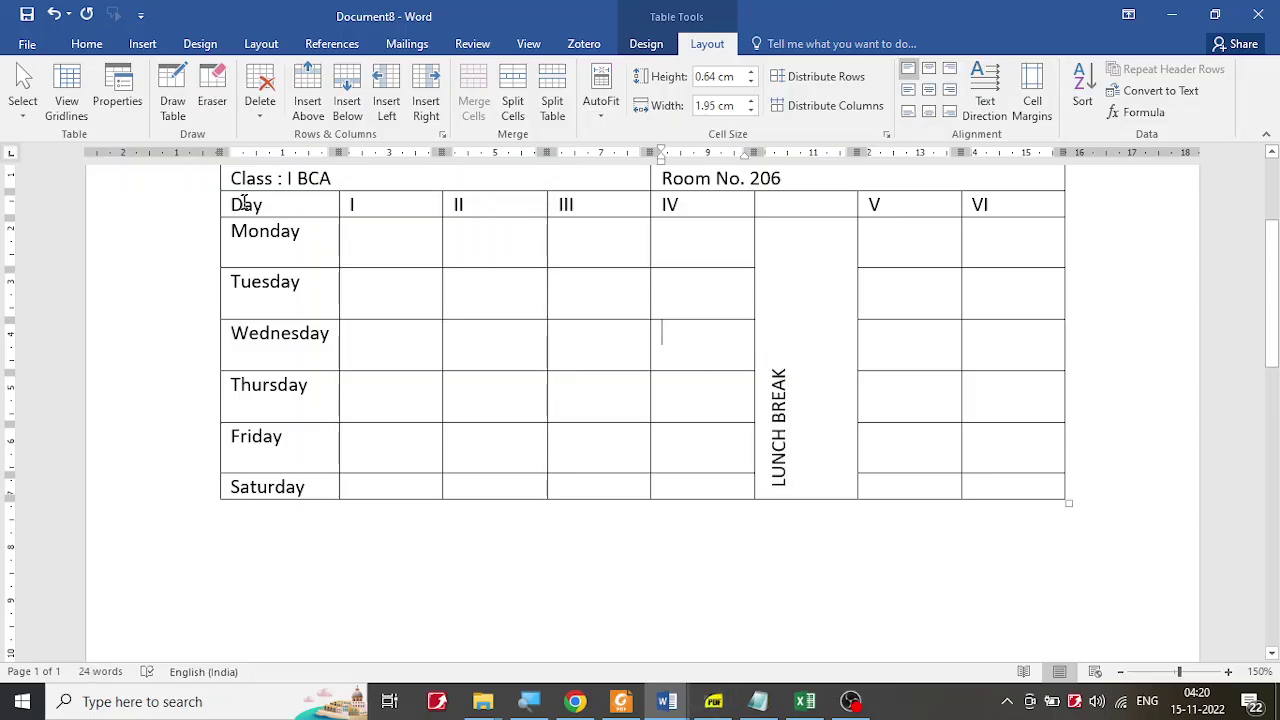
Step: Align Center the table rows from Day through Friday, including LUNCH BREAK
left_click_drag(233, 204, 989, 477)
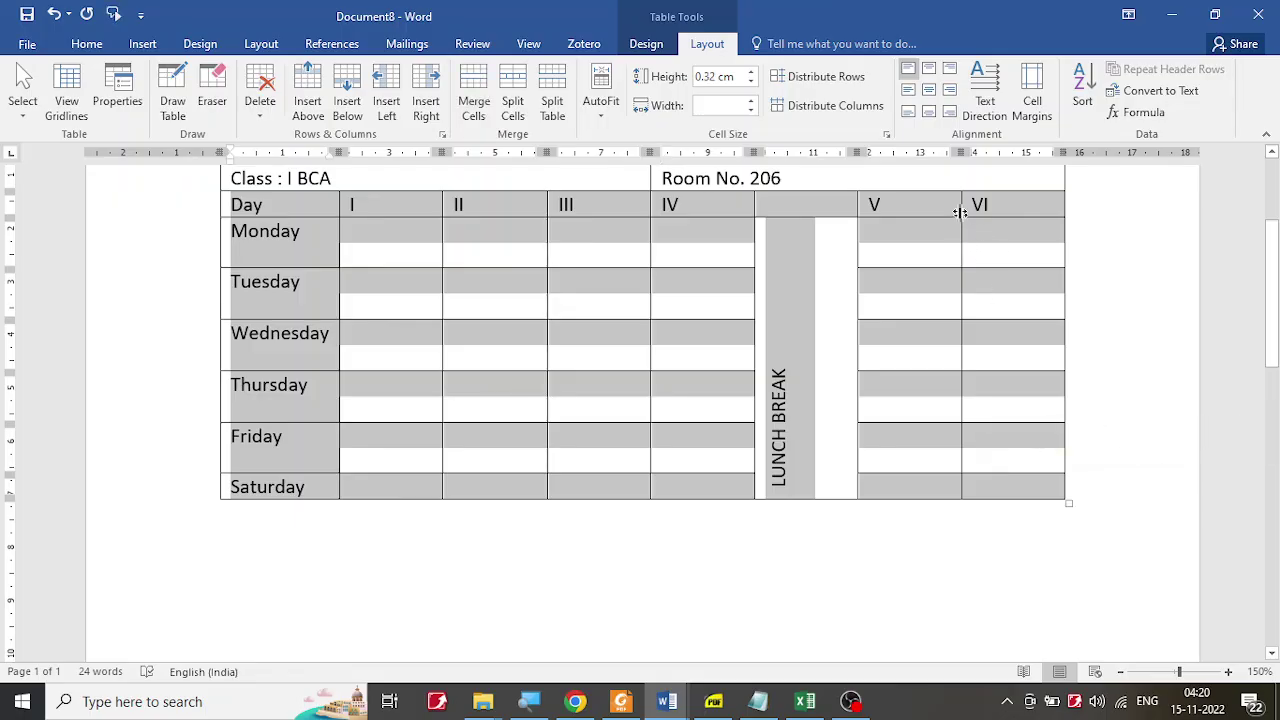
left_click(929, 90)
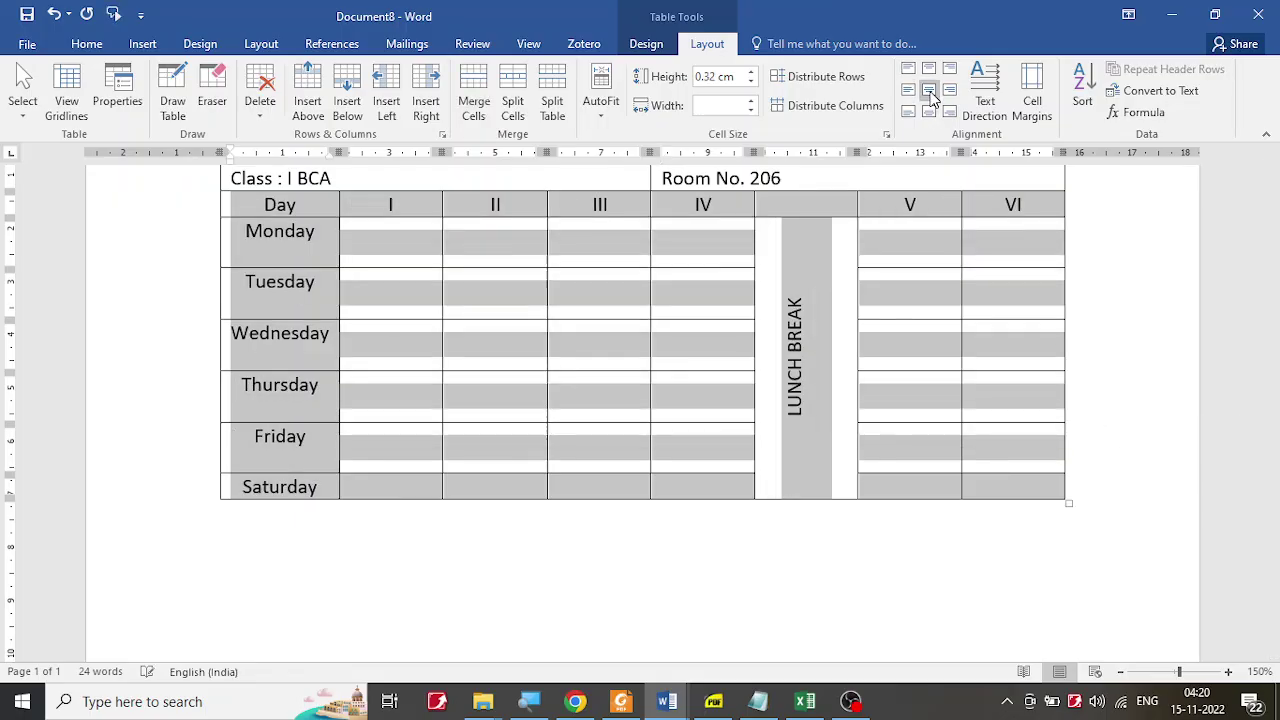
left_click(809, 310)
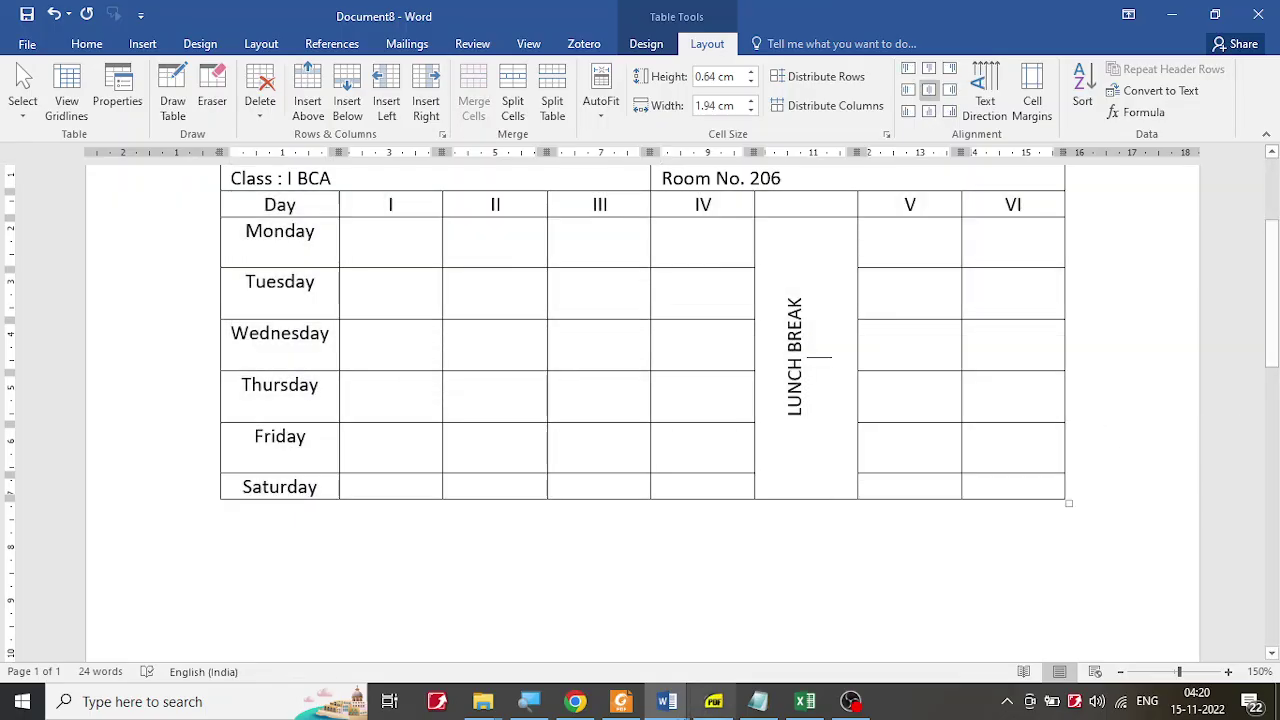
left_click(711, 701)
left_click(711, 701)
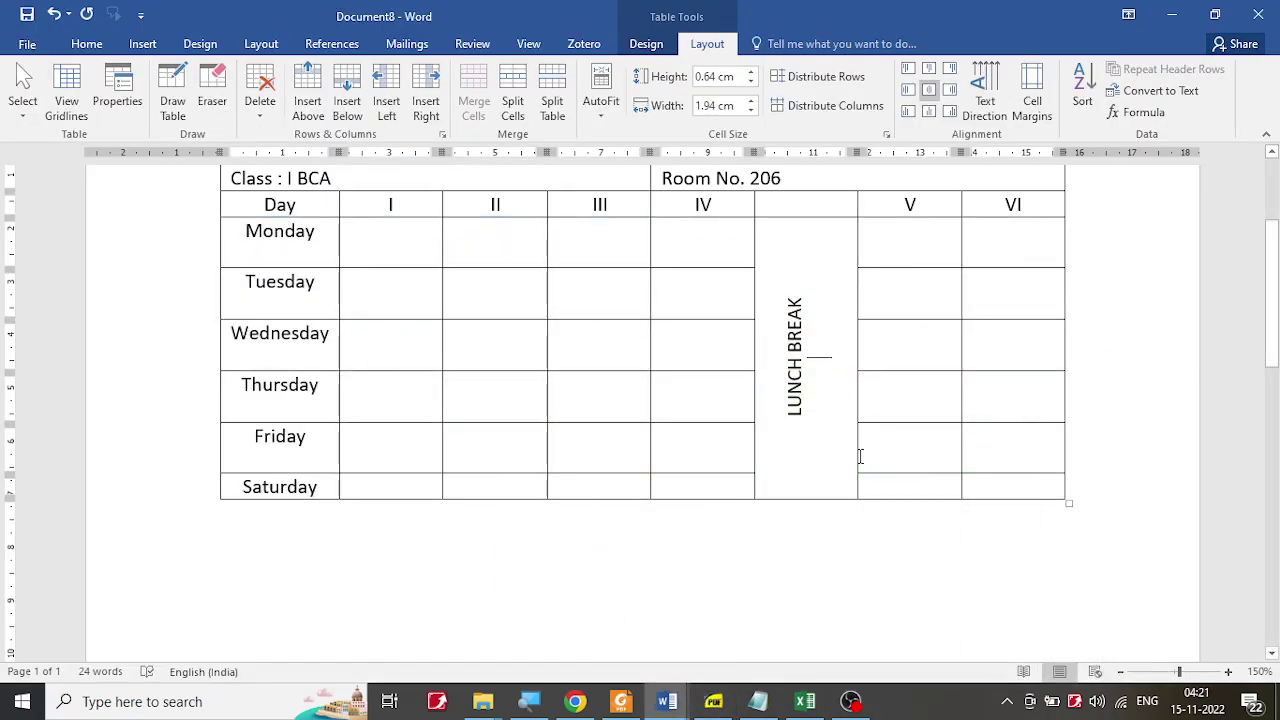
scroll(860, 456, "up", 1)
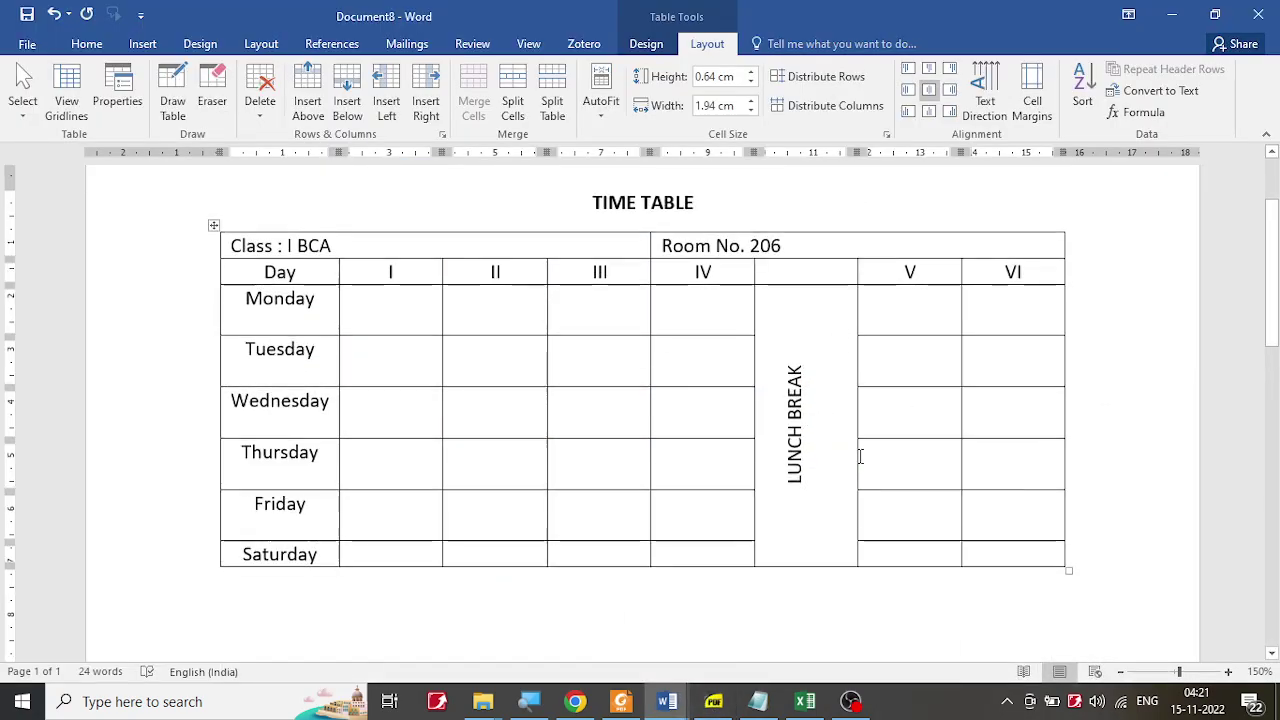
Step: Narrow the LUNCH BREAK column and drag the Saturday row taller
key("alt+Tab")
left_click(735, 700)
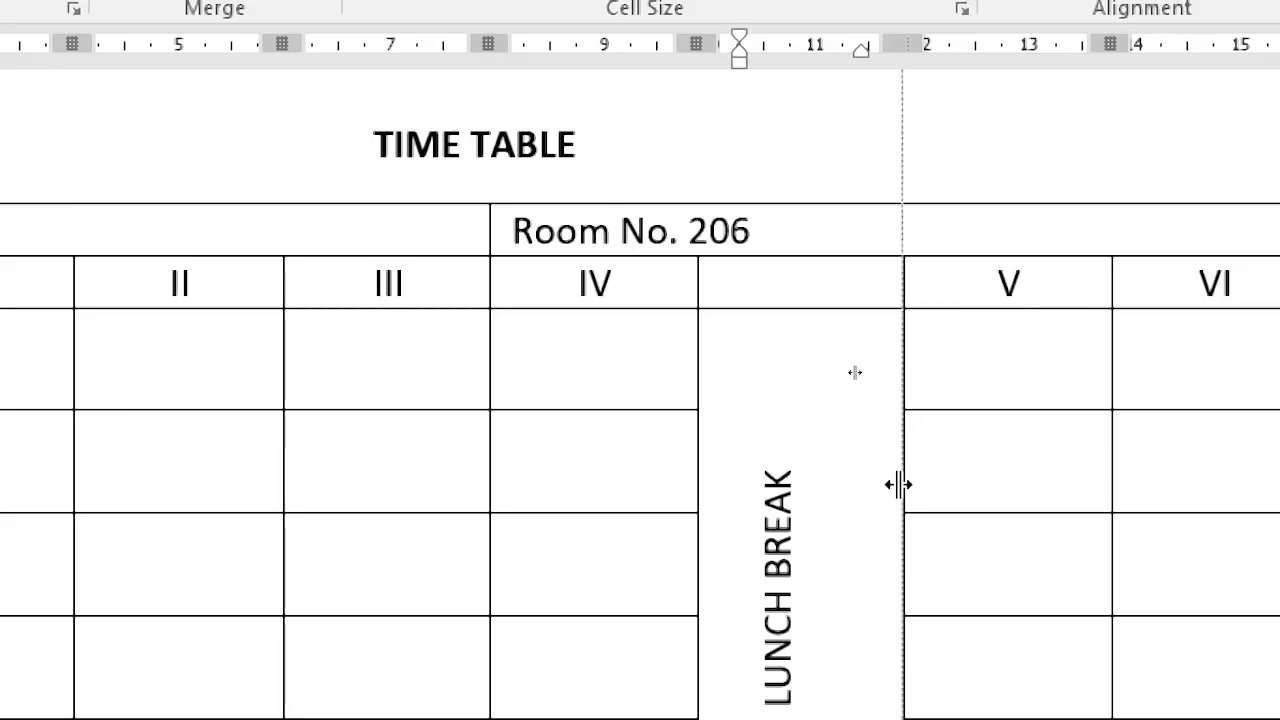
left_click_drag(912, 139, 786, 145)
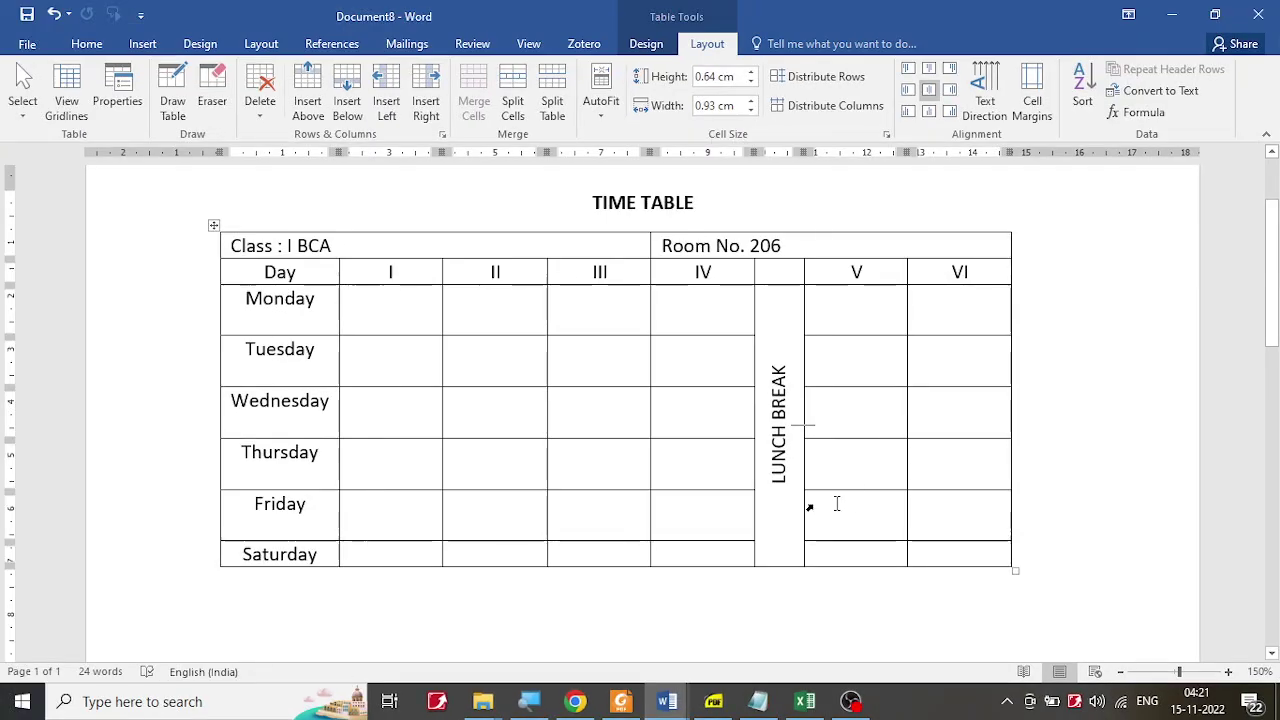
left_click_drag(357, 566, 370, 600)
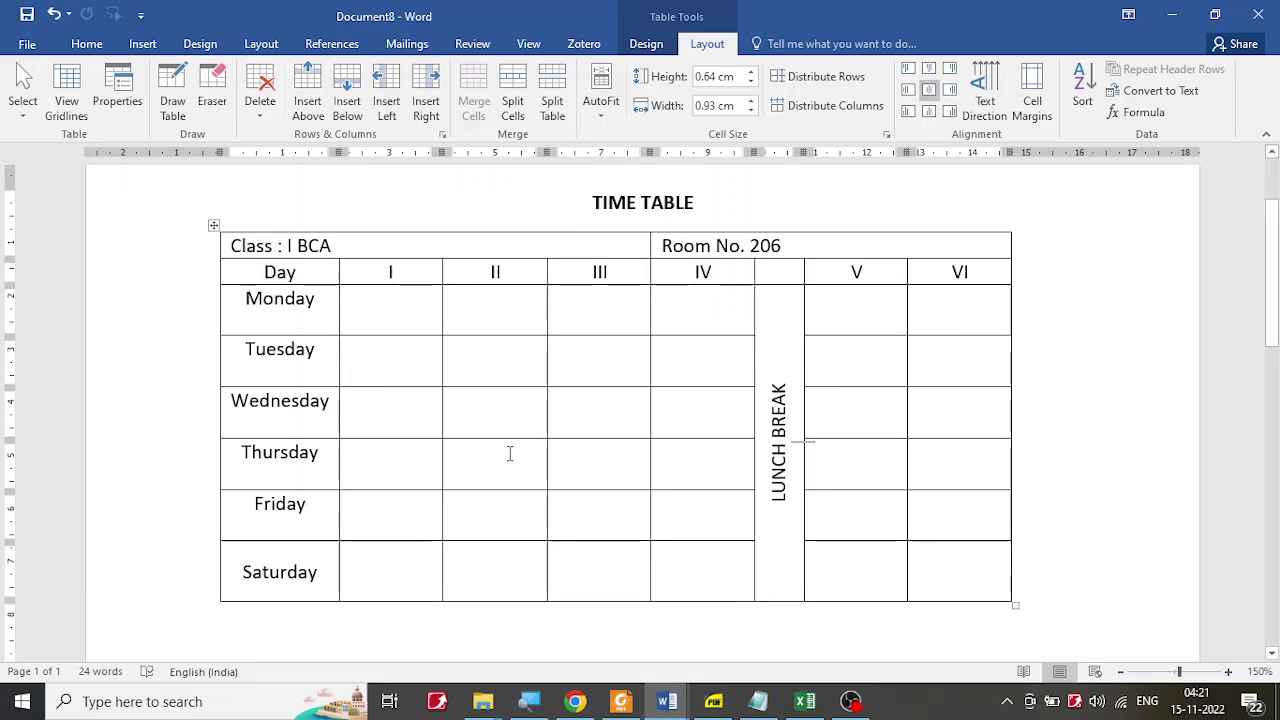
Step: Right-align Room No. 206 in its cell with Align Center Right
left_click(751, 246)
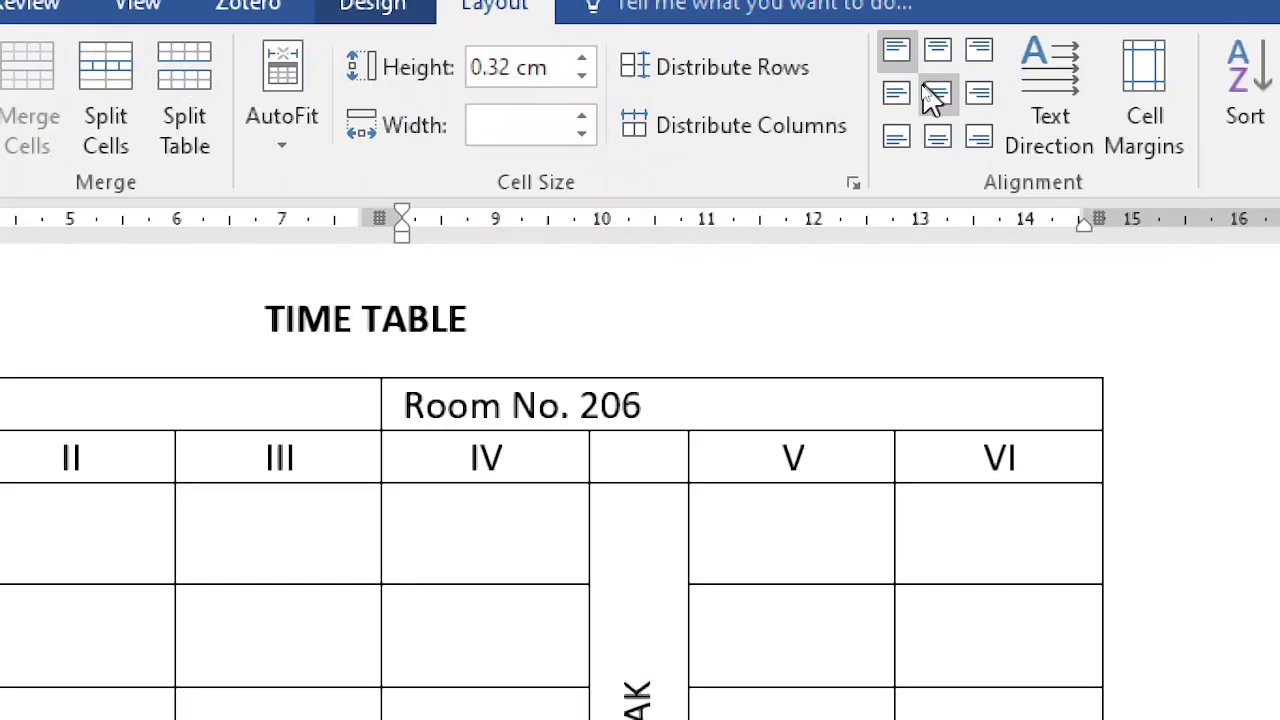
left_click(982, 100)
left_click(982, 98)
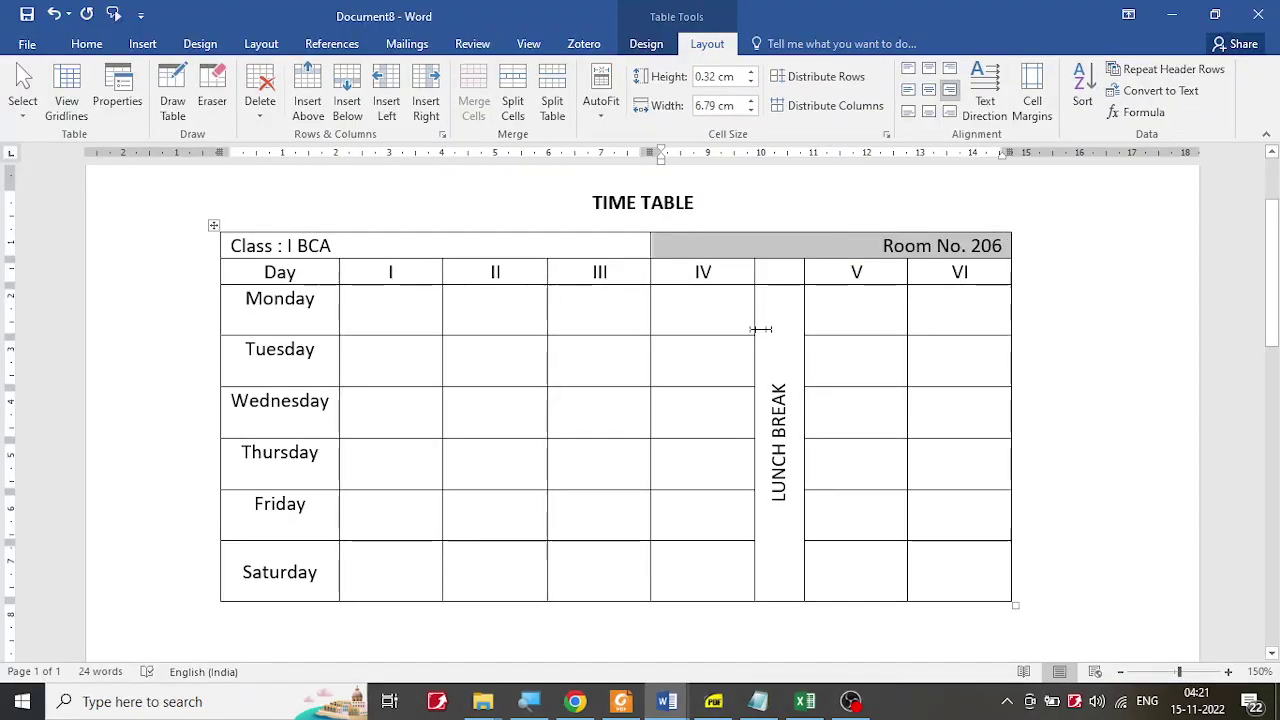
left_click(625, 347)
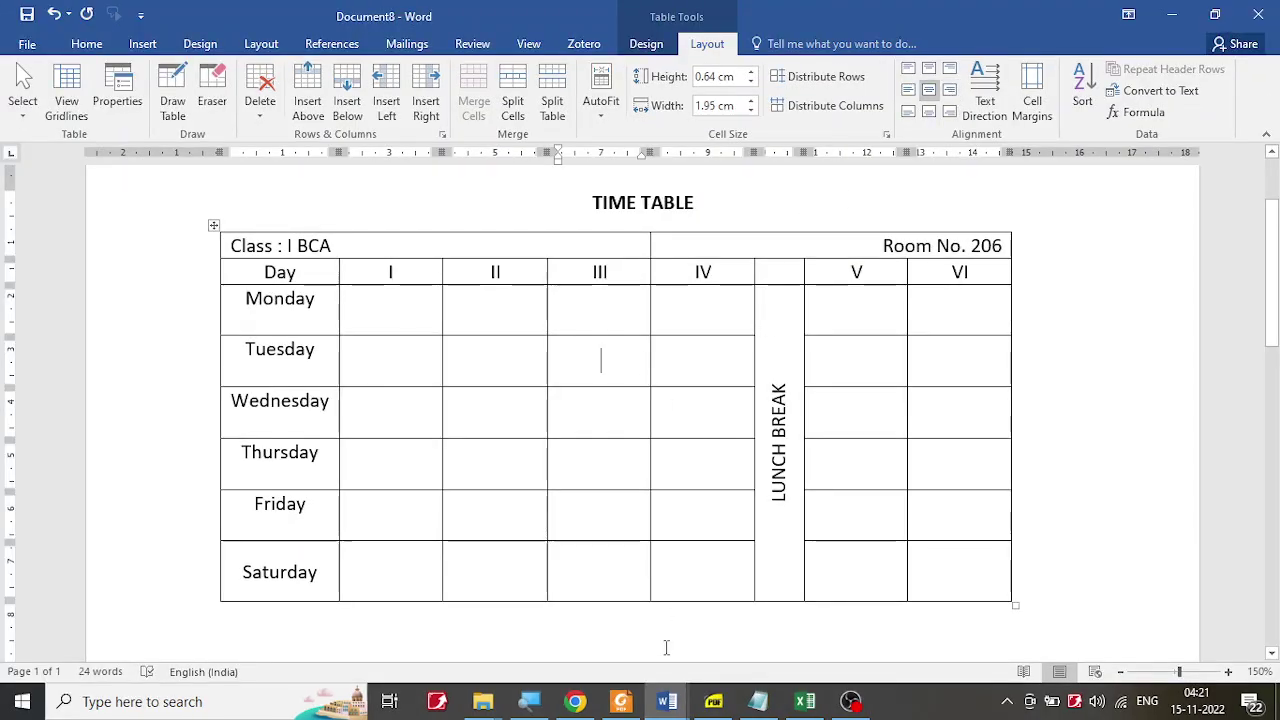
left_click(713, 714)
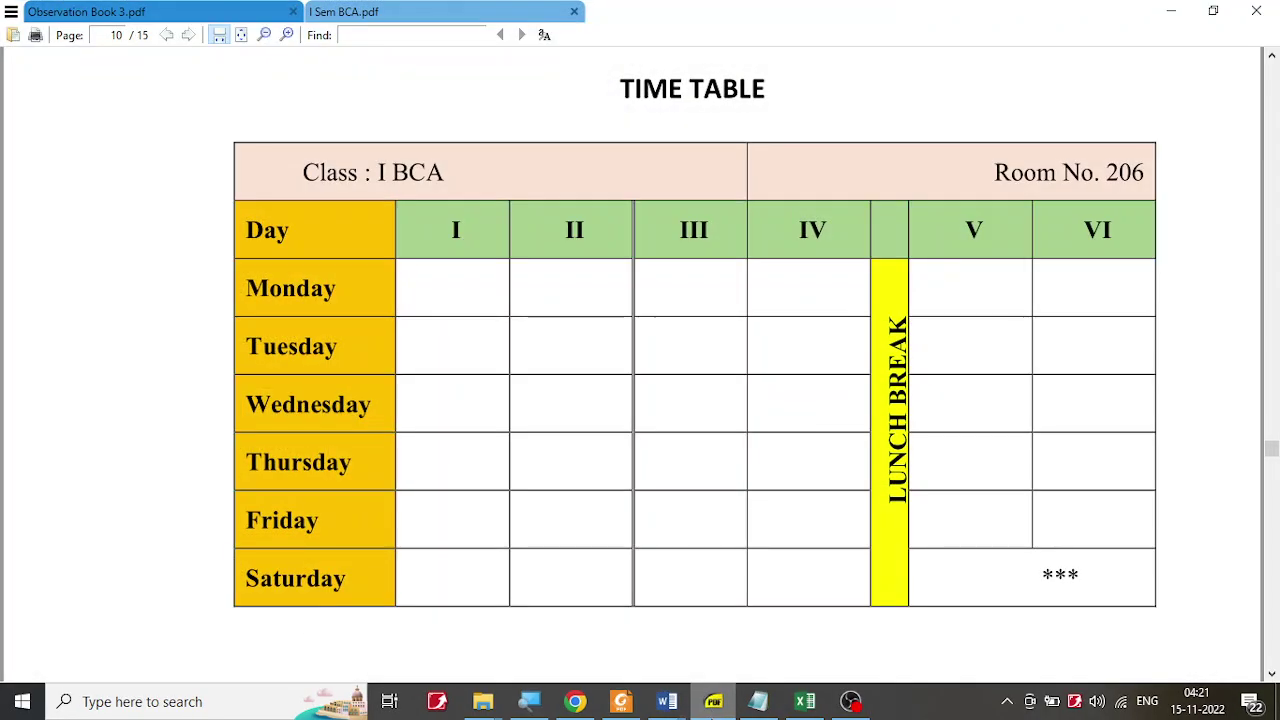
Step: Shade the Class : I BCA and Room No. 206 row Orange, Accent 2, Lighter 60%
key("alt+Tab")
mouse_move(243, 245)
left_mouse_down()
mouse_move(918, 257)
mouse_move(932, 238)
left_mouse_up()
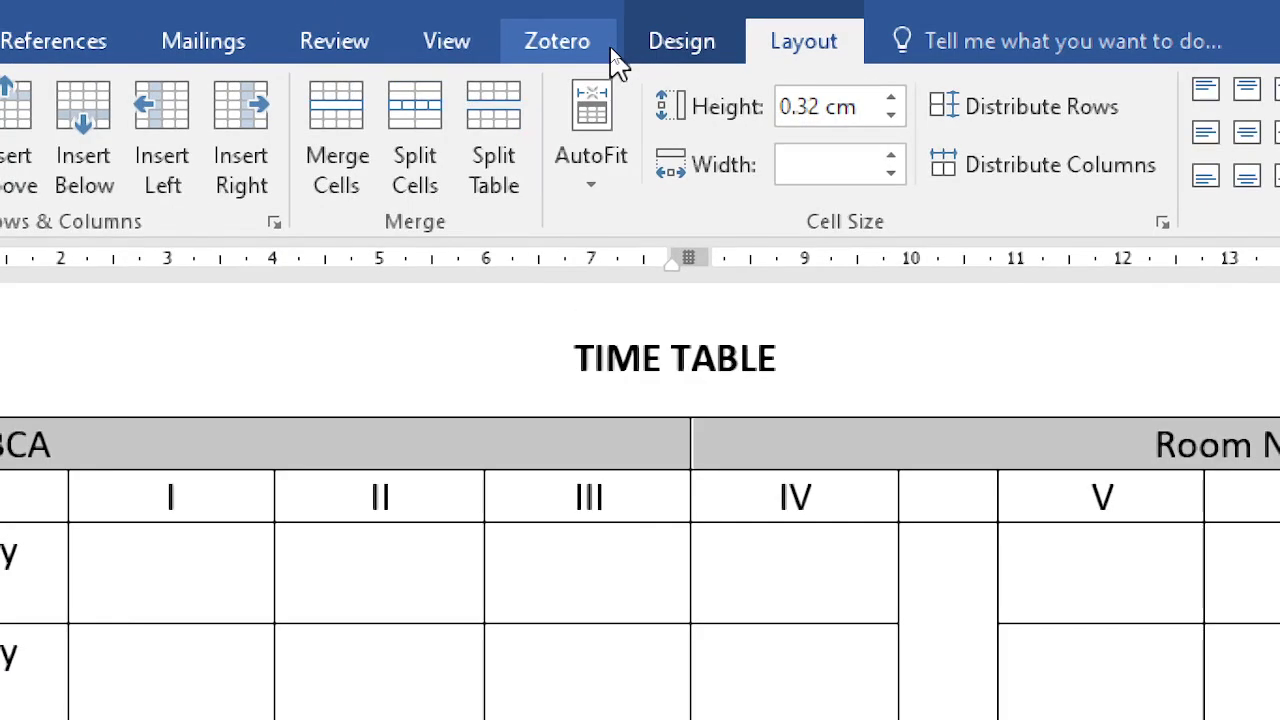
left_click(655, 48)
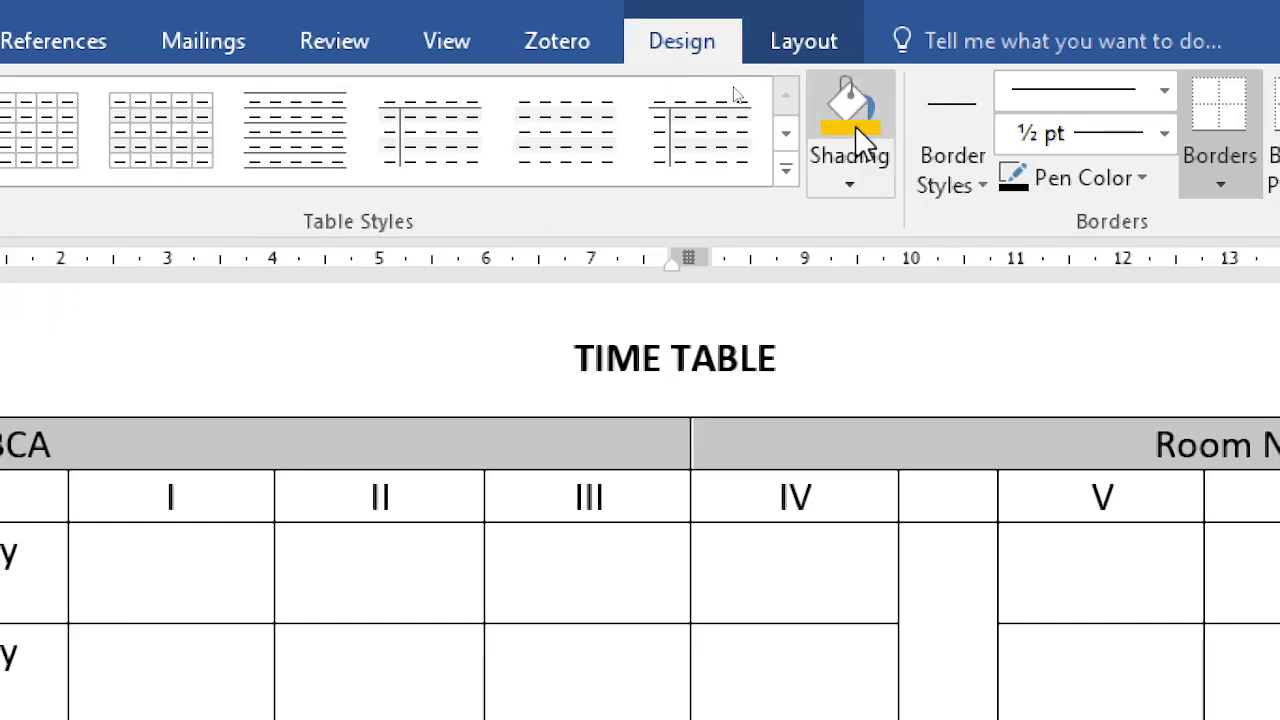
left_click(852, 188)
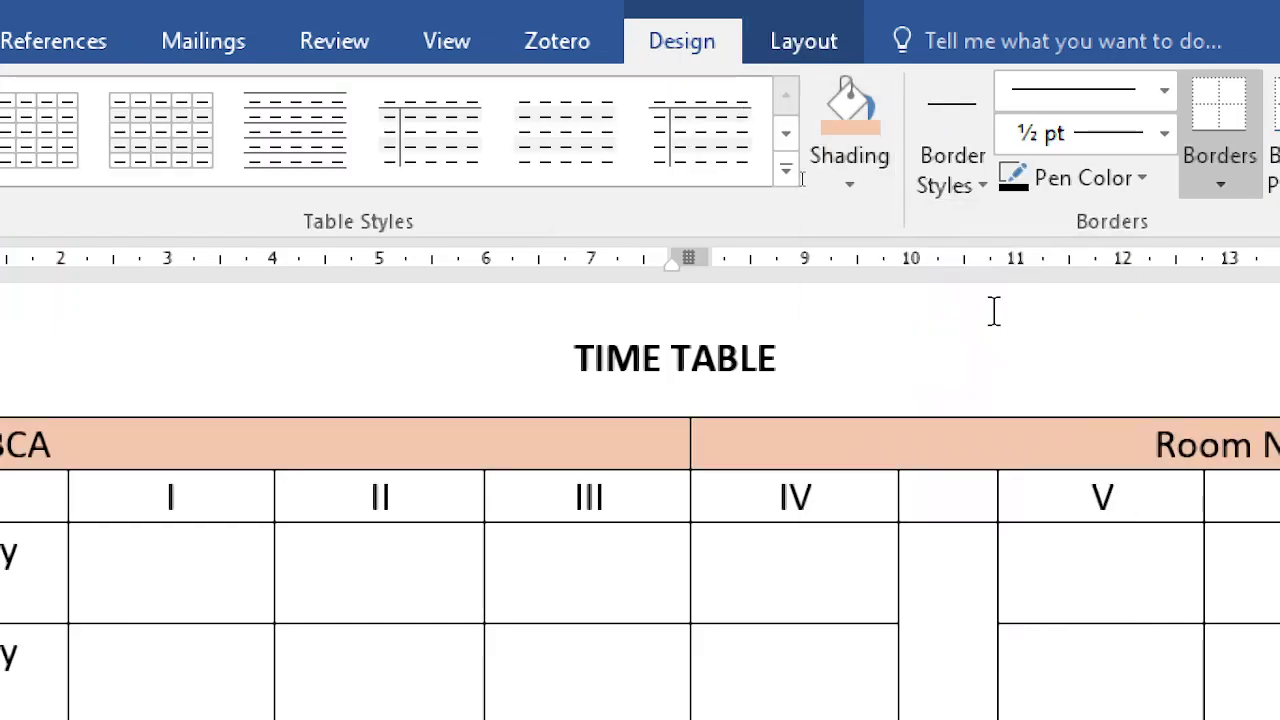
left_click(990, 311)
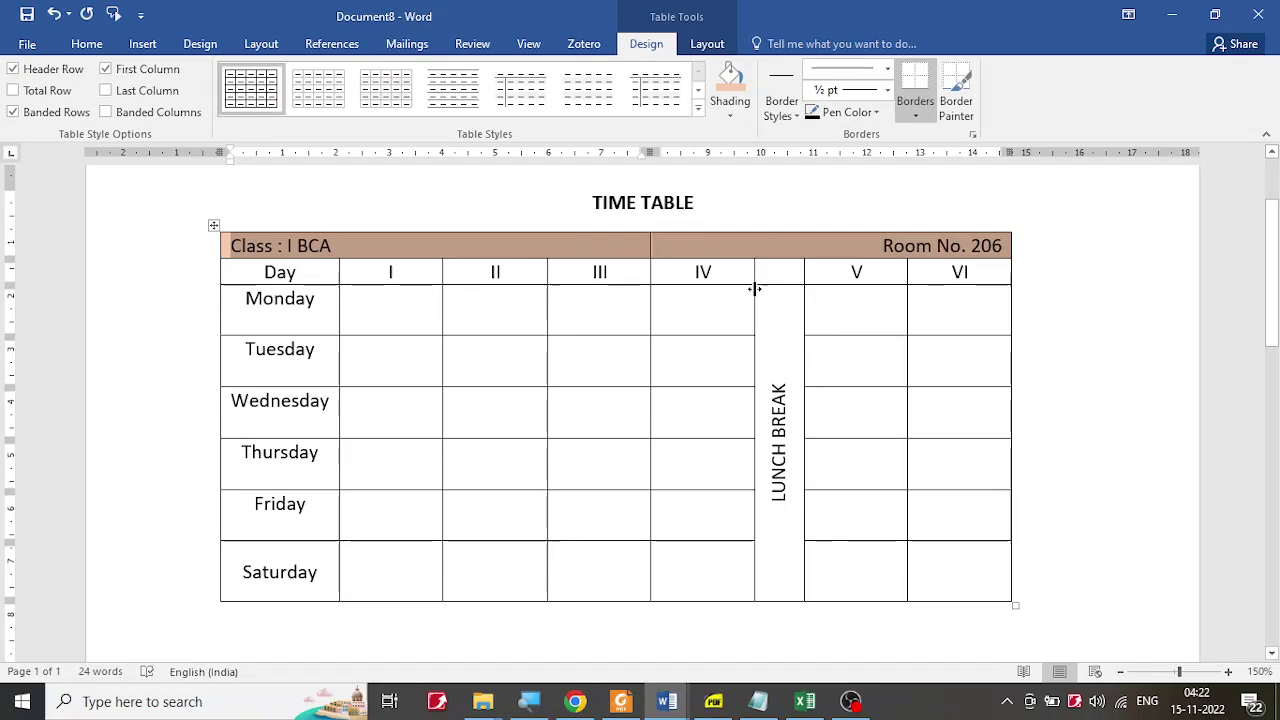
left_click(606, 271)
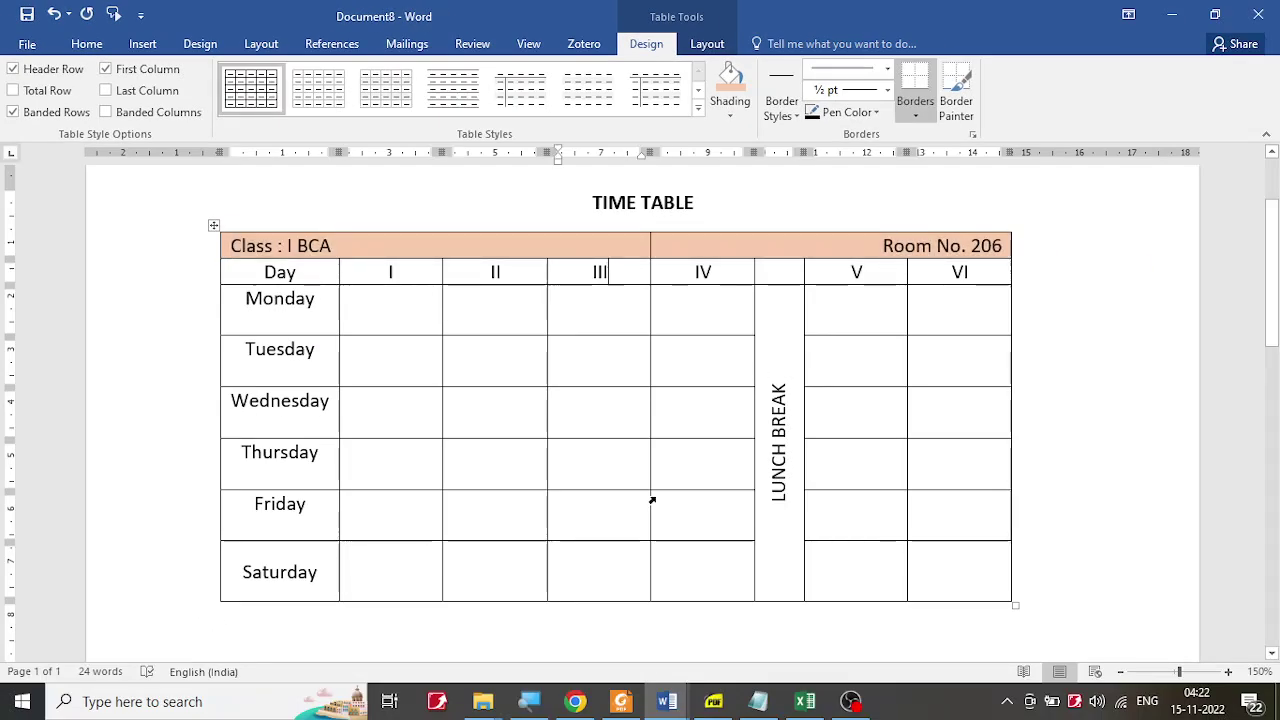
left_click(714, 702)
left_click(714, 702)
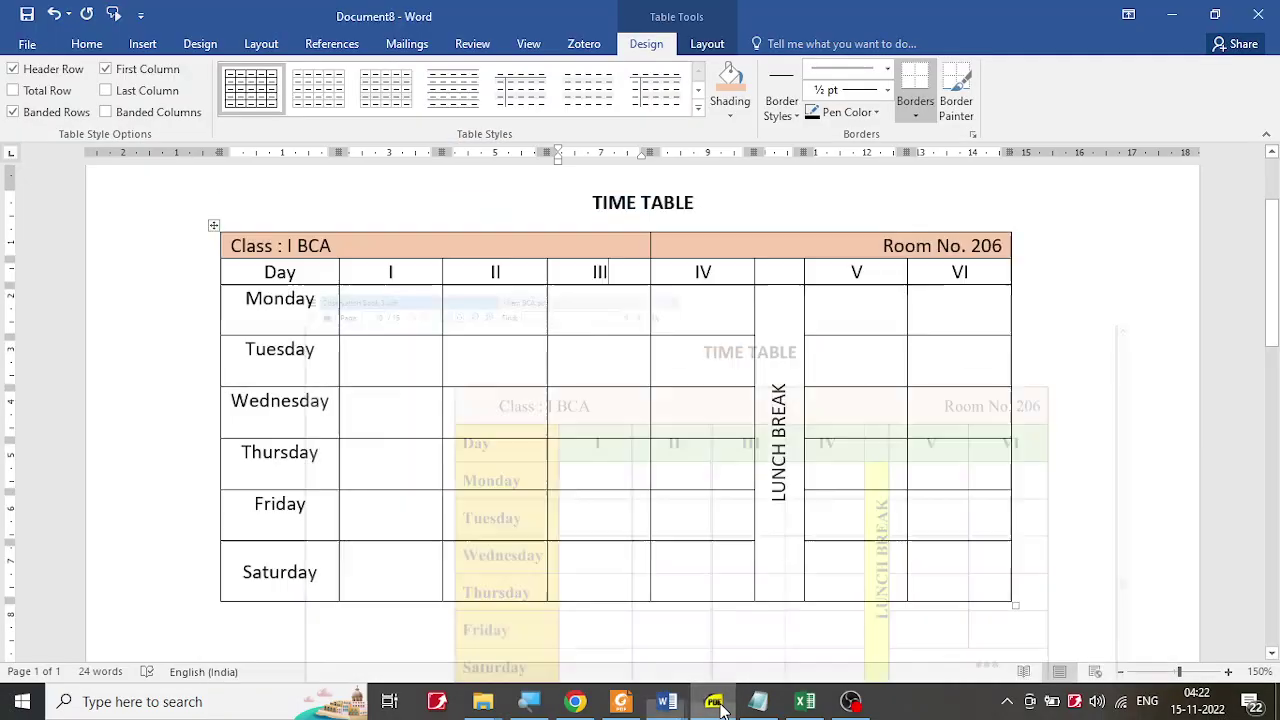
Step: Shade the period header cells I to VI light green
left_click_drag(389, 278, 928, 270)
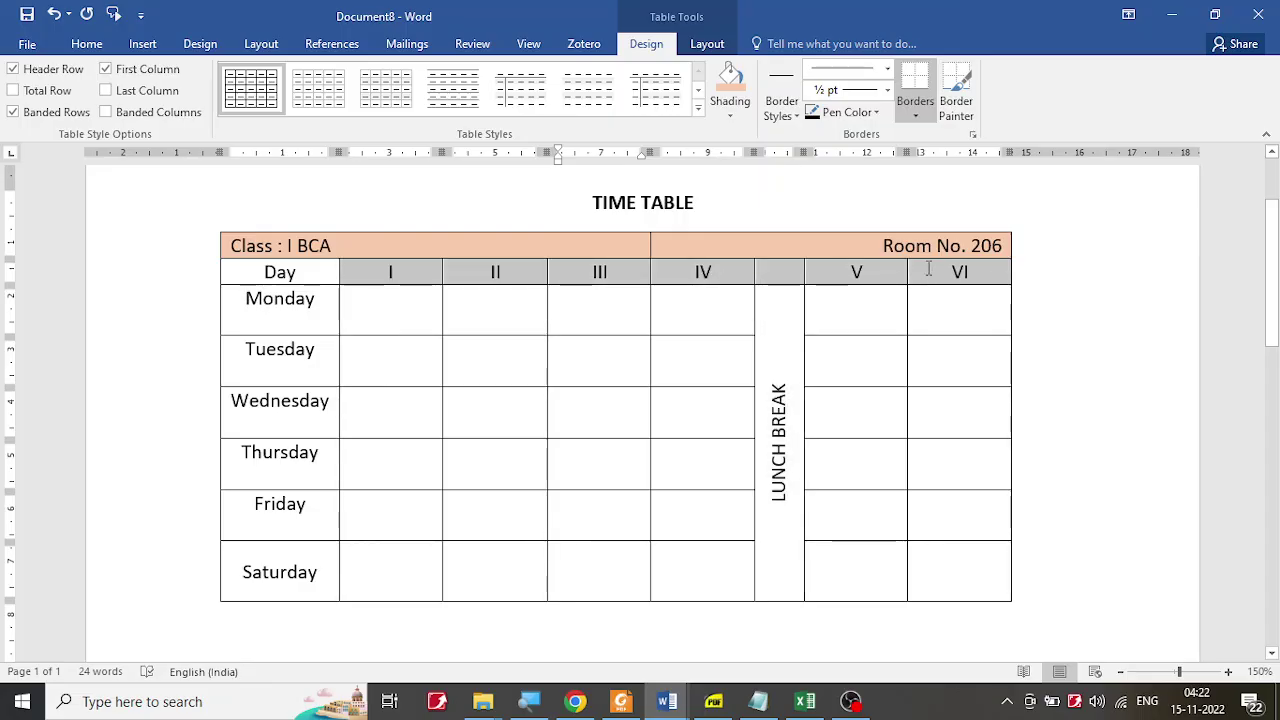
left_click(731, 114)
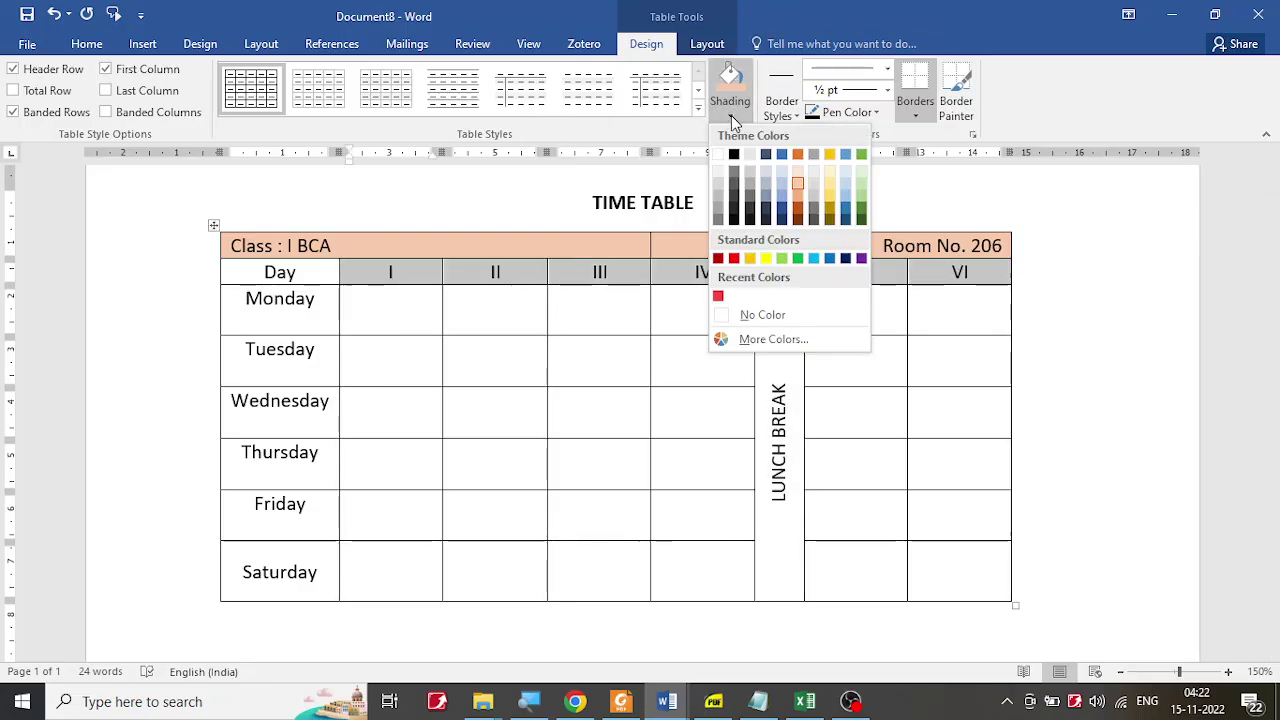
left_click(862, 187)
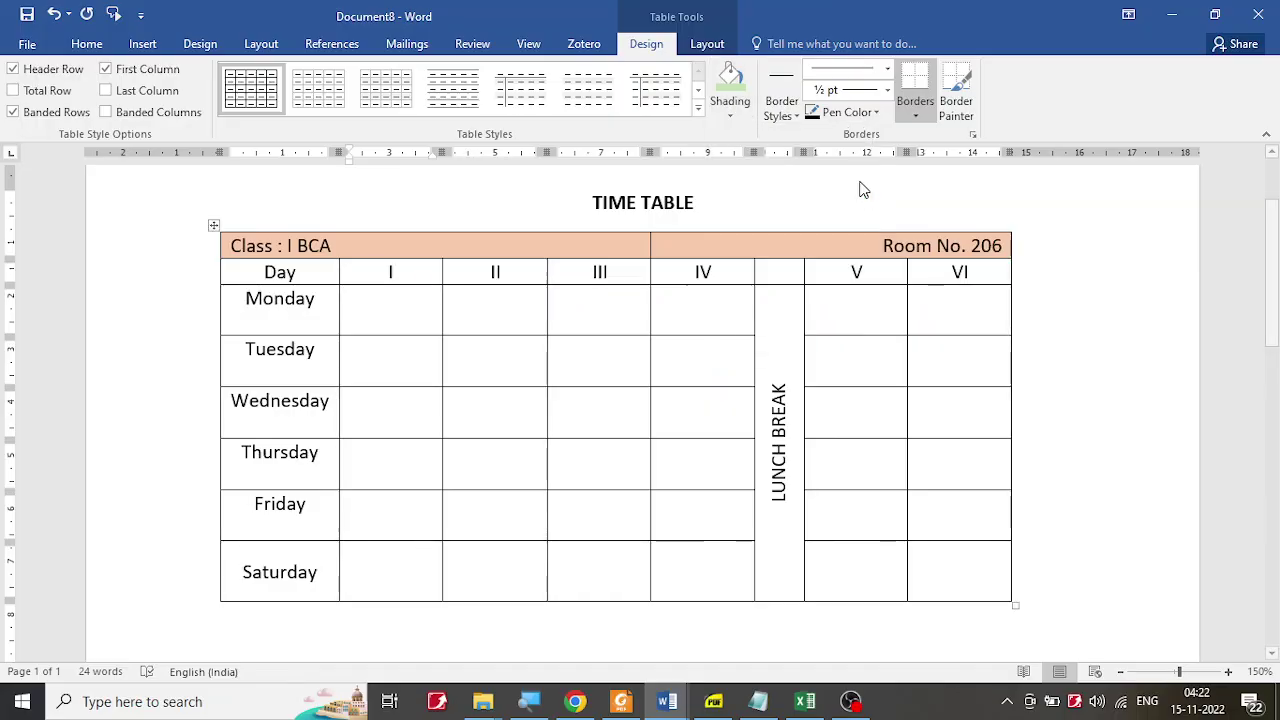
left_click(716, 702)
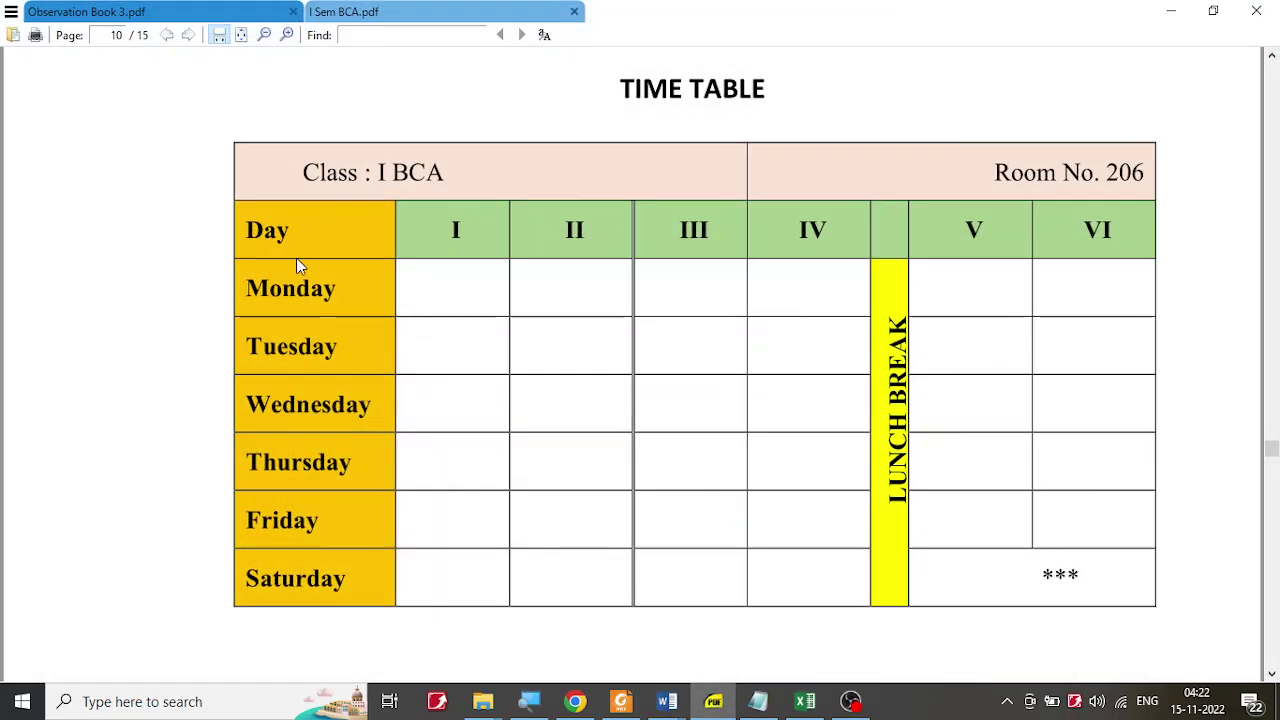
left_click(713, 701)
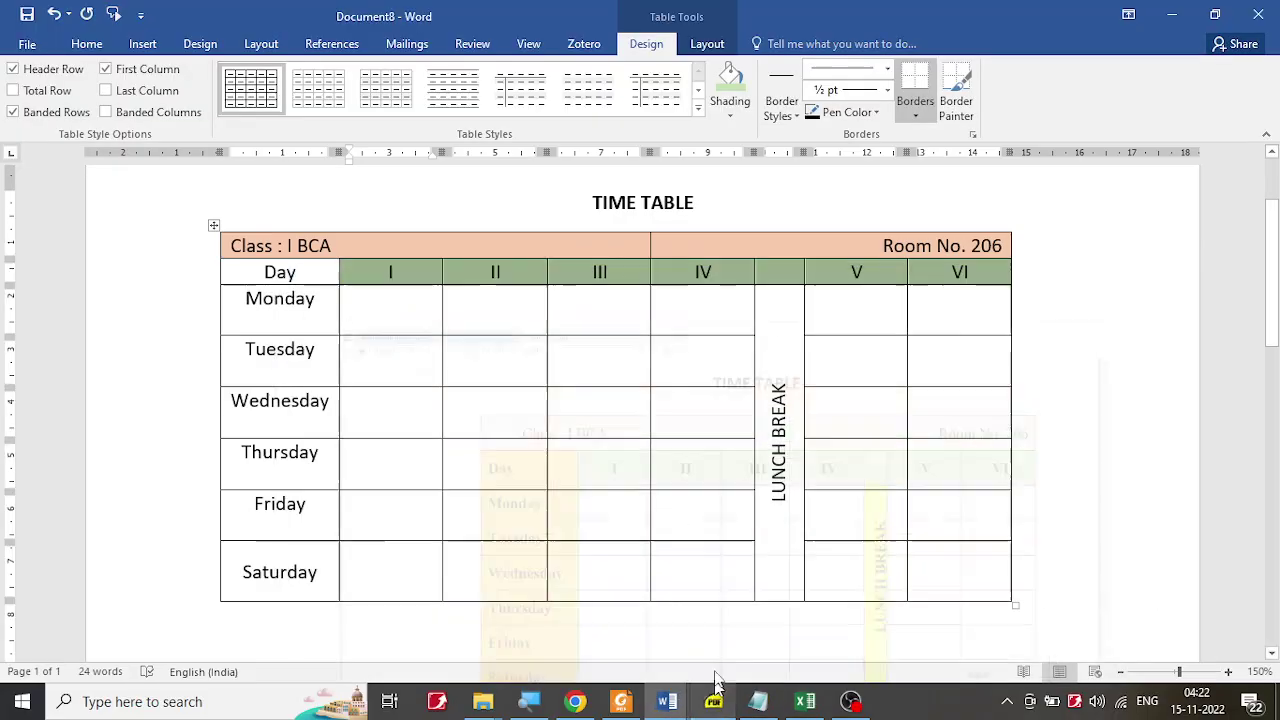
Step: Shade the Day column down to Saturday gold
left_click_drag(275, 272, 283, 562)
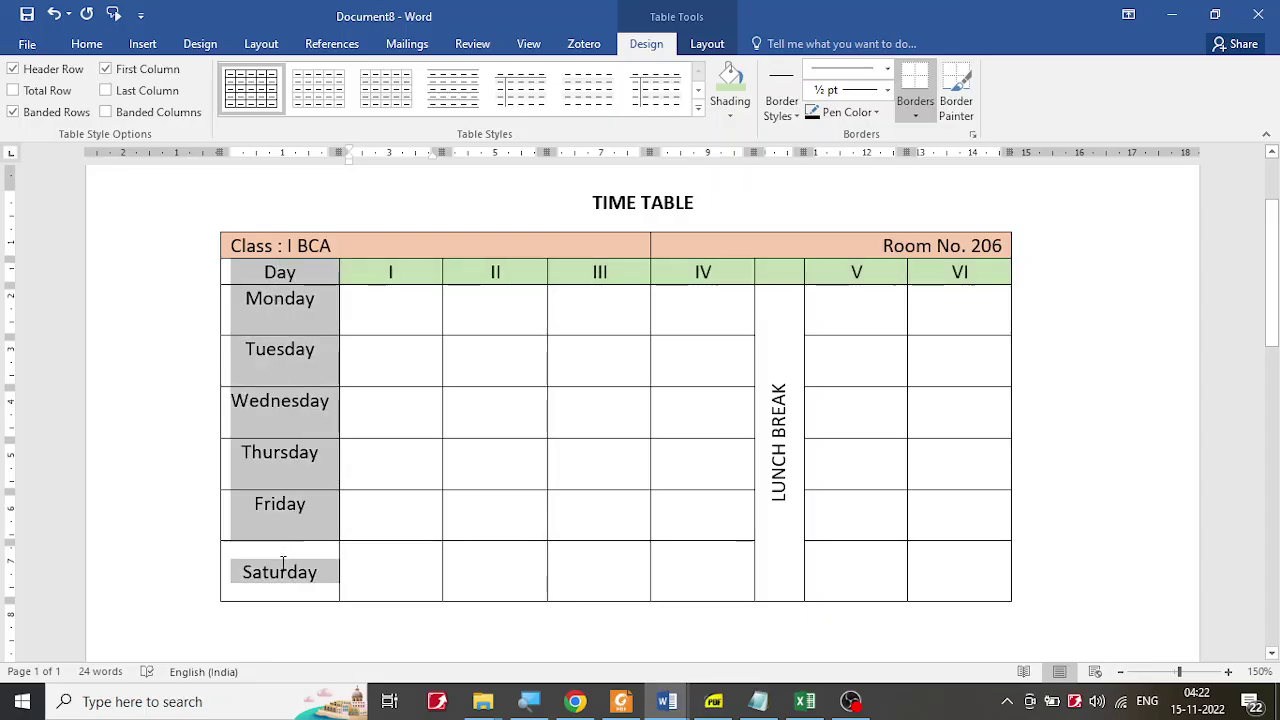
left_click(730, 110)
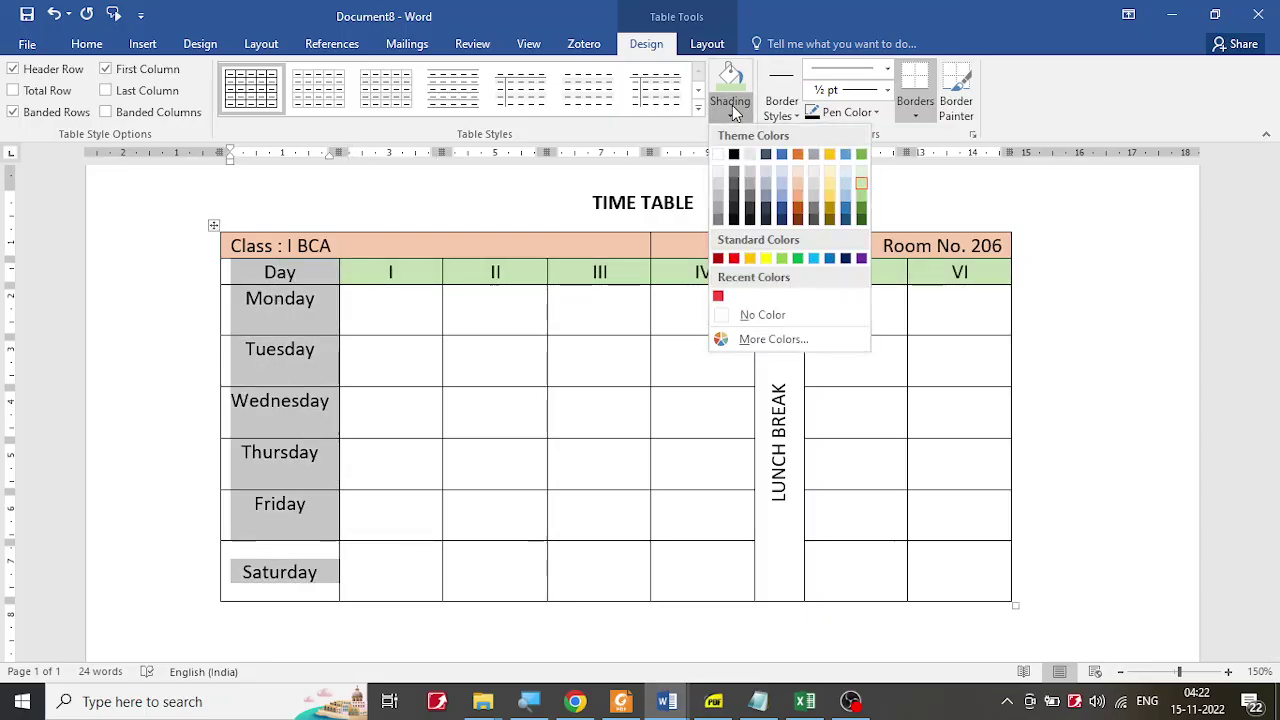
left_click(750, 259)
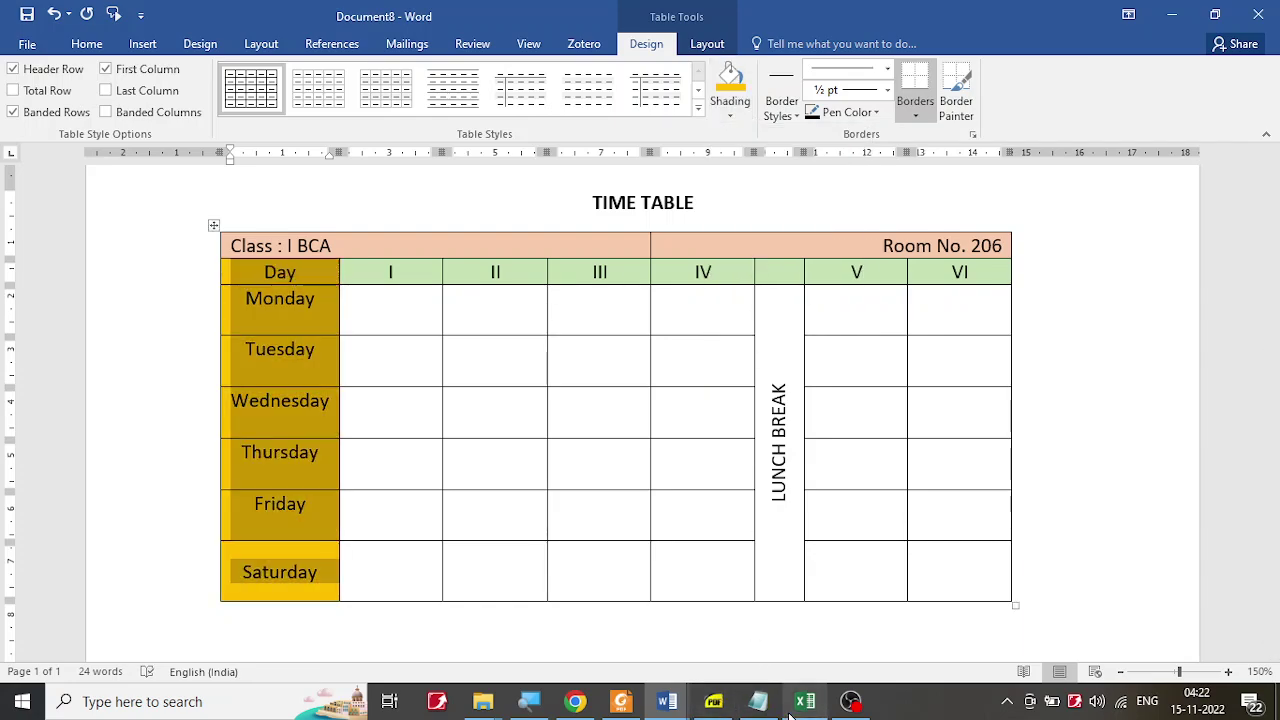
left_click(714, 702)
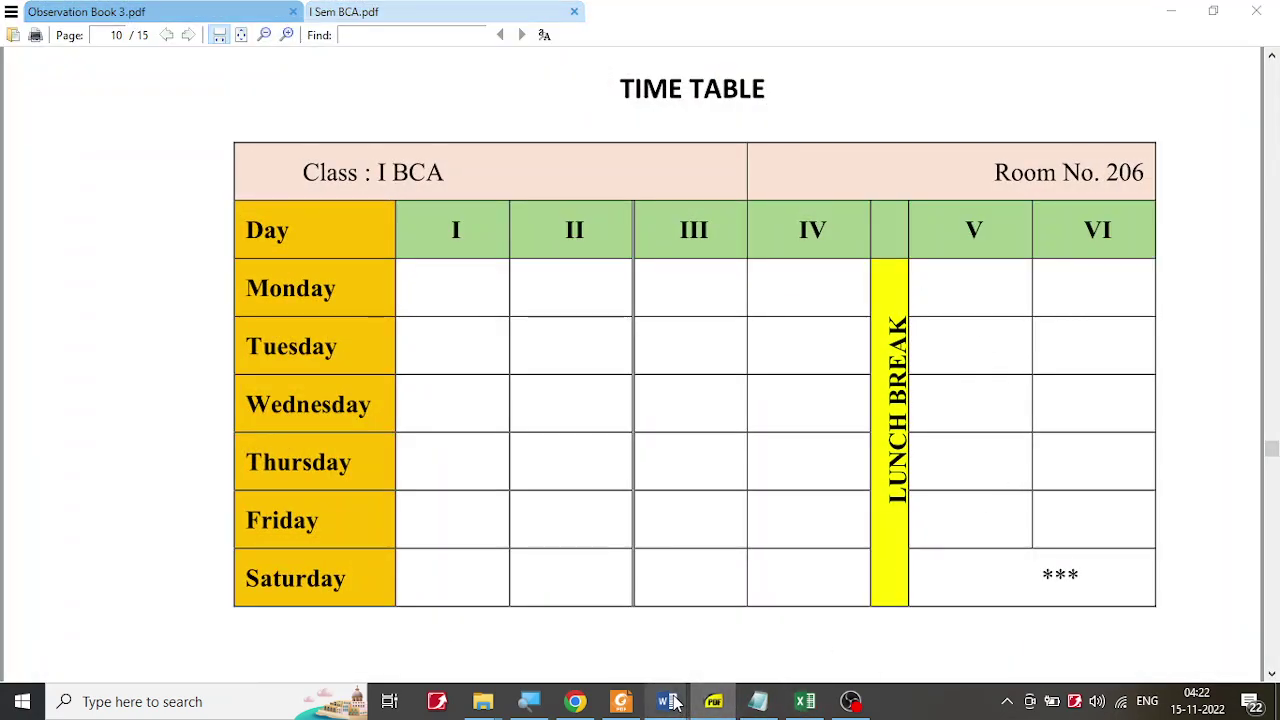
Step: Shade the LUNCH BREAK column yellow
mouse_move(667, 702)
left_click(790, 665)
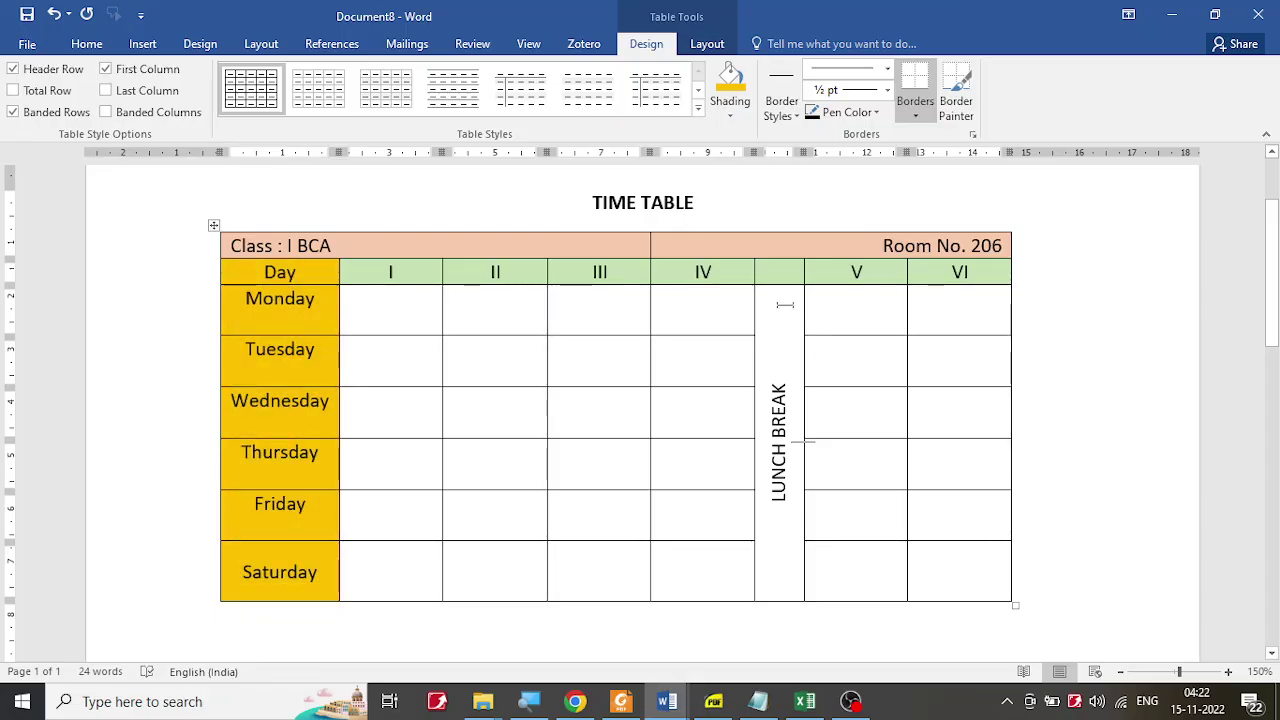
left_click(730, 112)
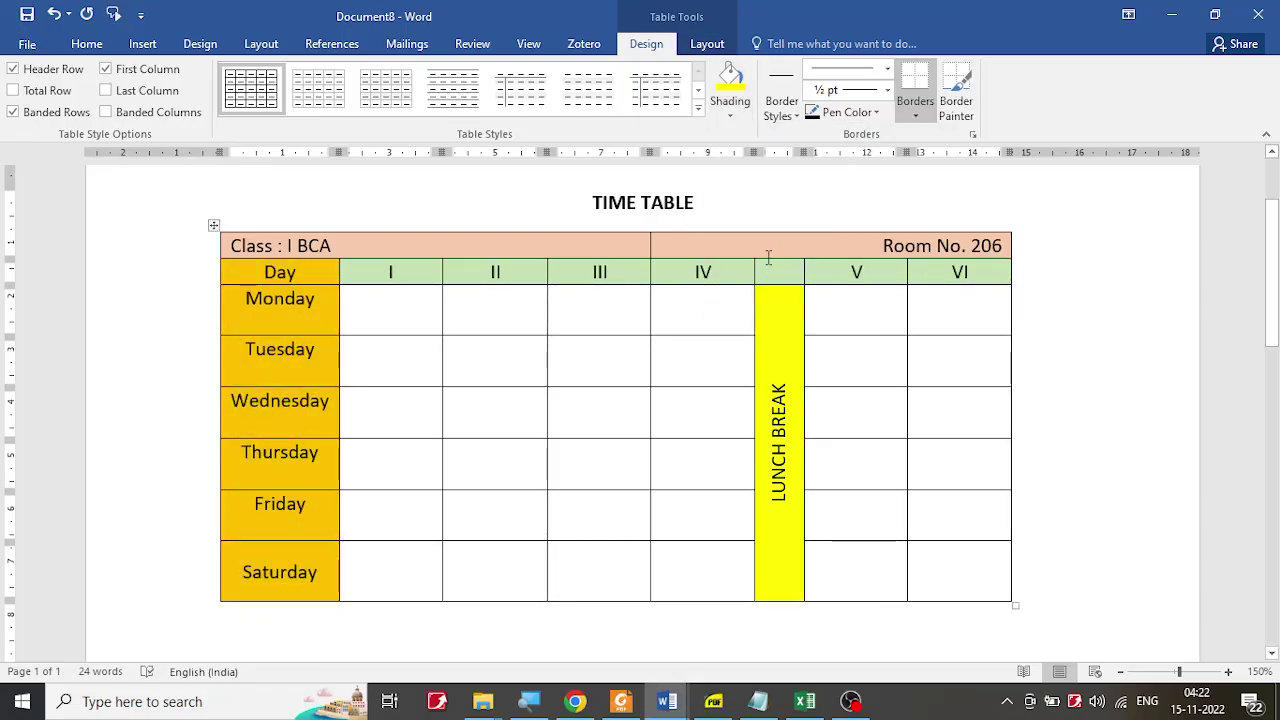
Step: Make all the text in the table bold
left_click(213, 226)
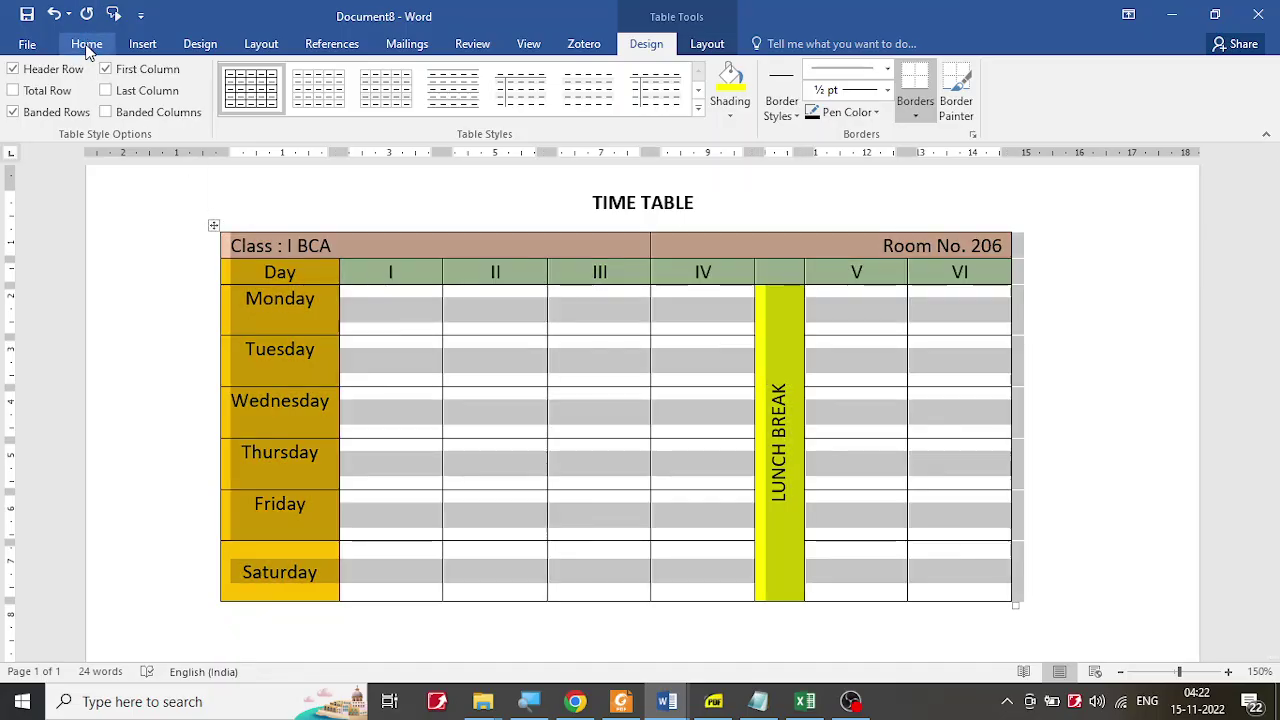
left_click(86, 43)
left_click(168, 108)
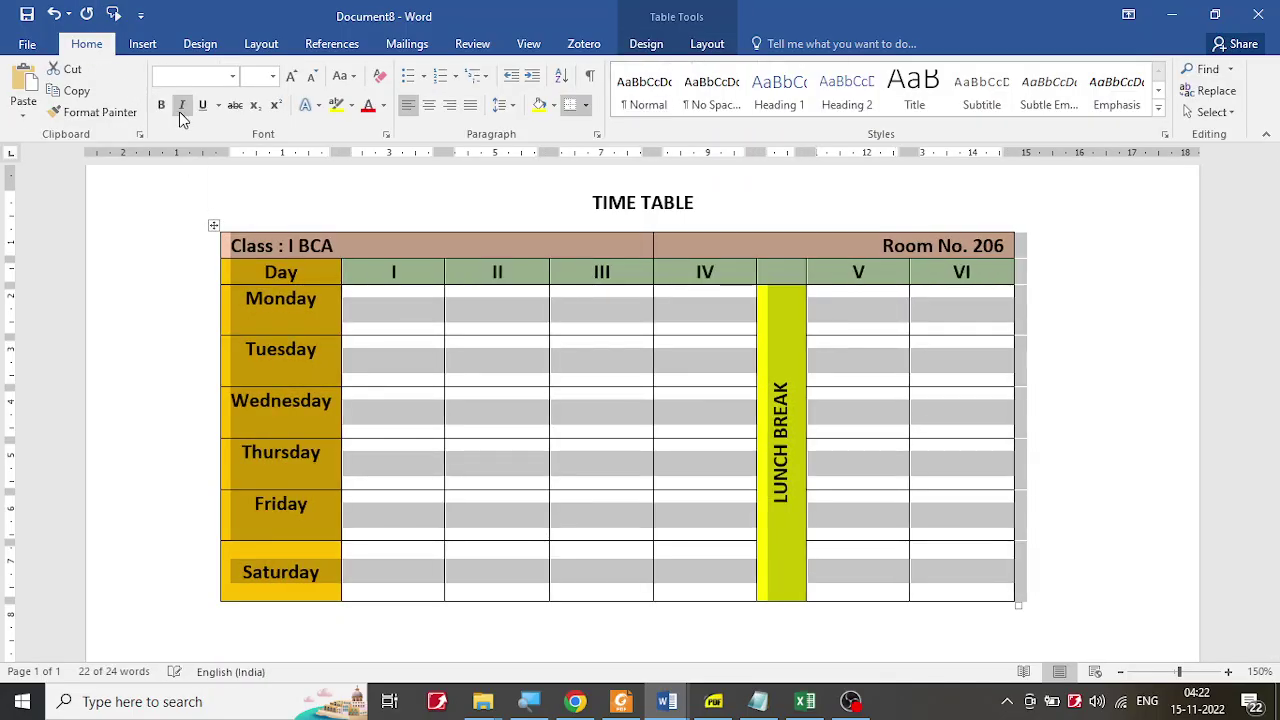
left_click(588, 376)
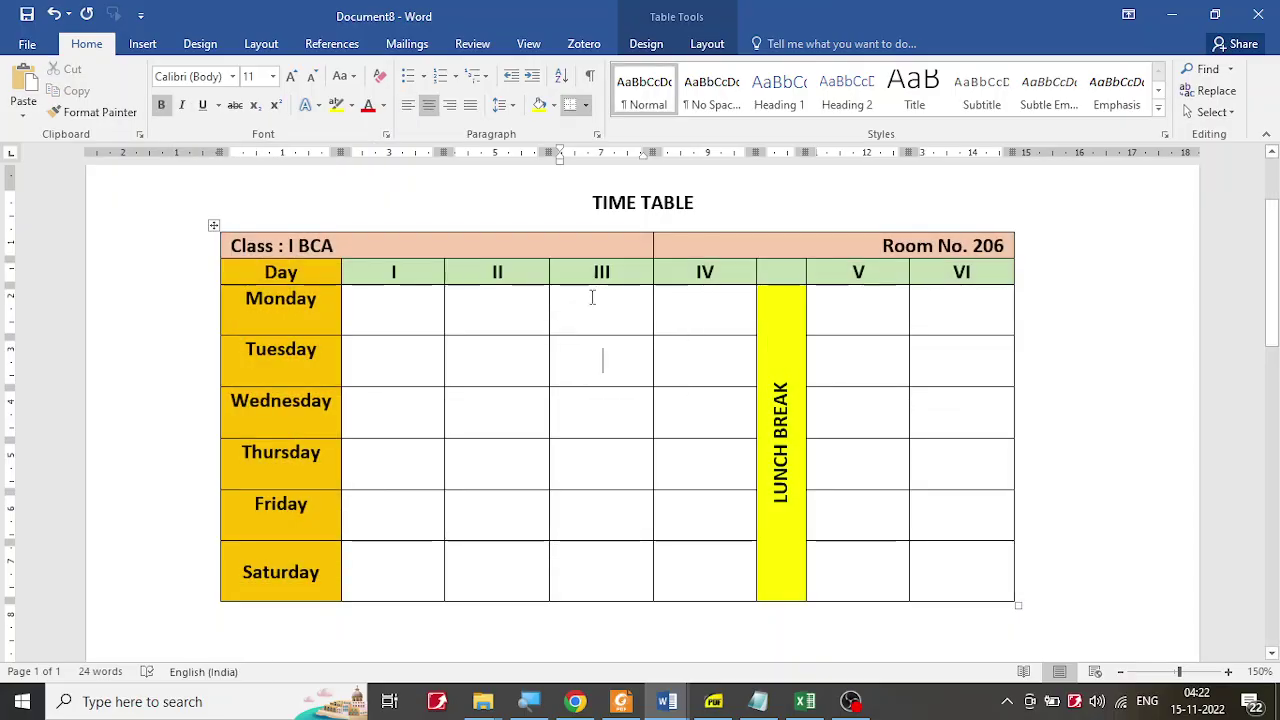
left_click(716, 703)
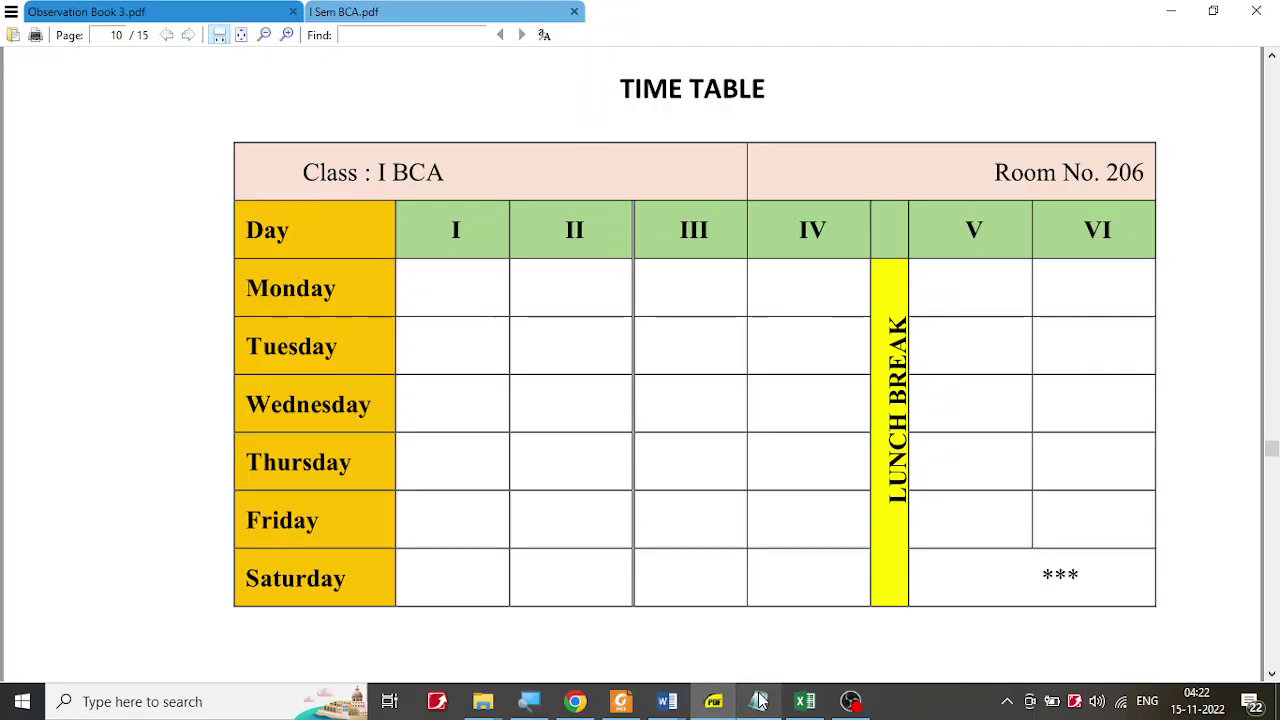
Step: Add a double-line right border to column II's Monday-to-Saturday cells
mouse_move(667, 701)
left_click(772, 650)
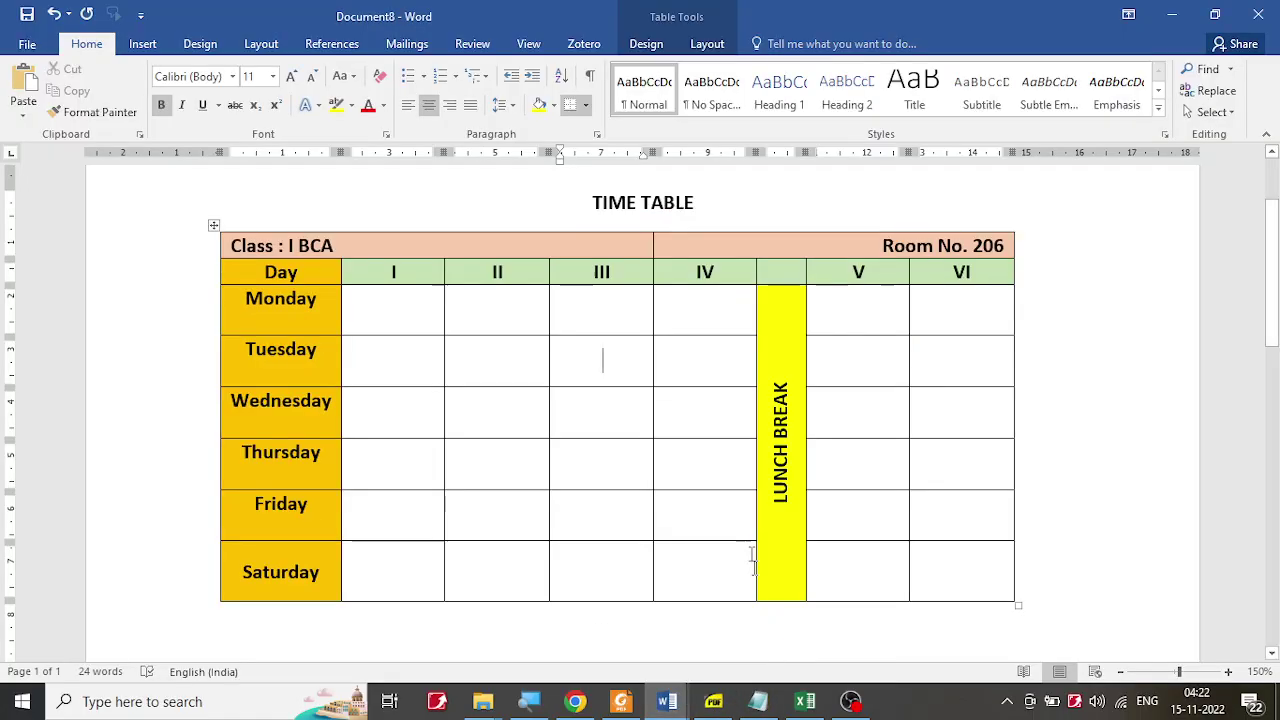
left_click(713, 703)
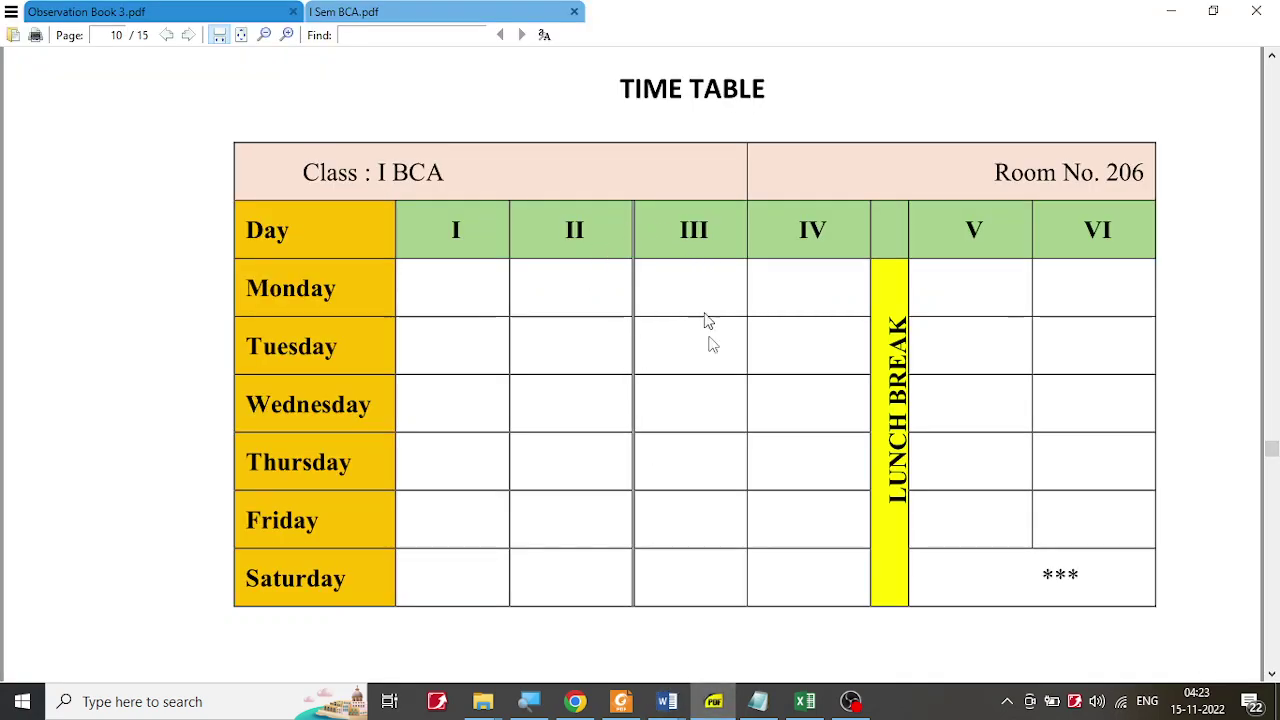
mouse_move(667, 701)
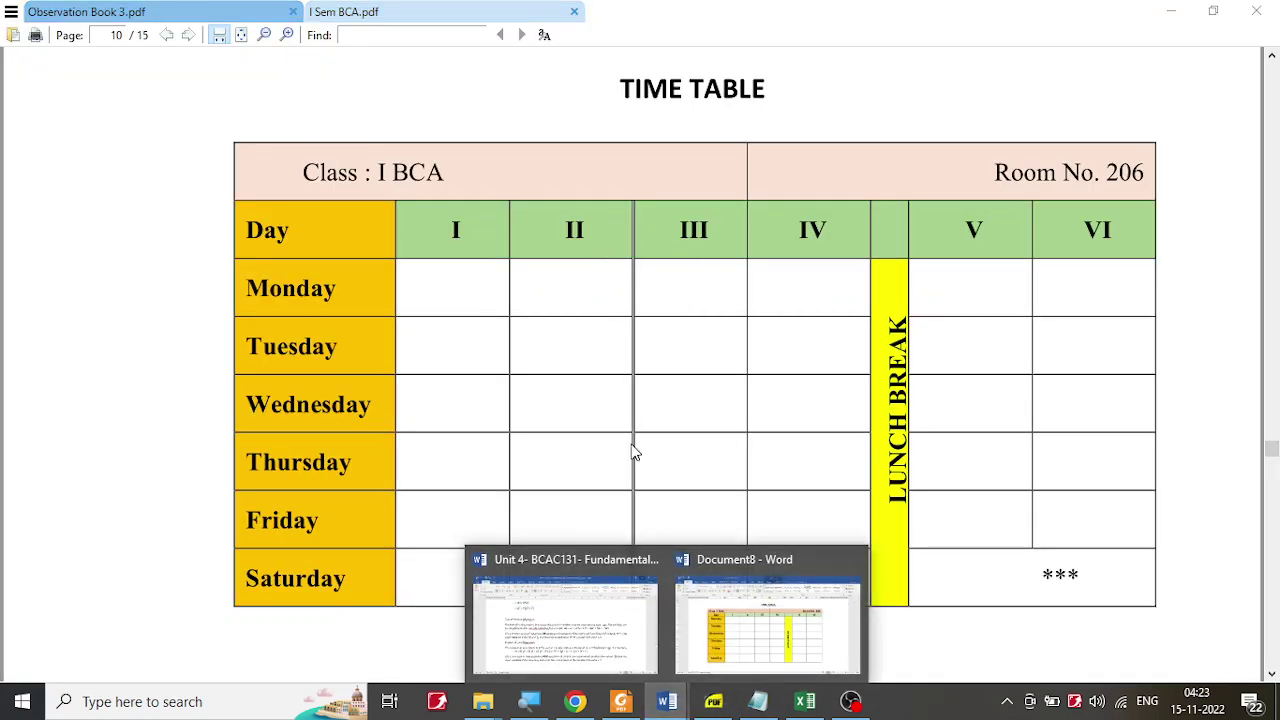
left_click(747, 641)
mouse_move(510, 312)
left_mouse_down()
mouse_move(517, 603)
mouse_move(526, 592)
left_mouse_up()
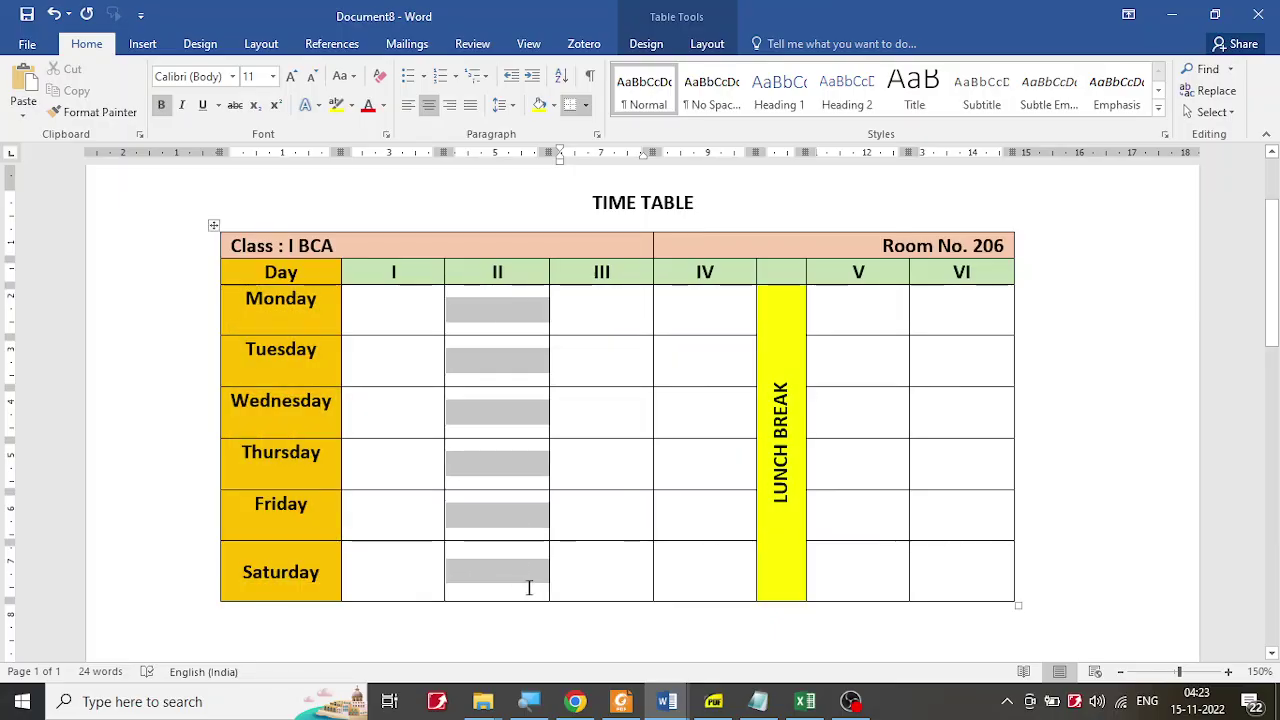
left_click(647, 44)
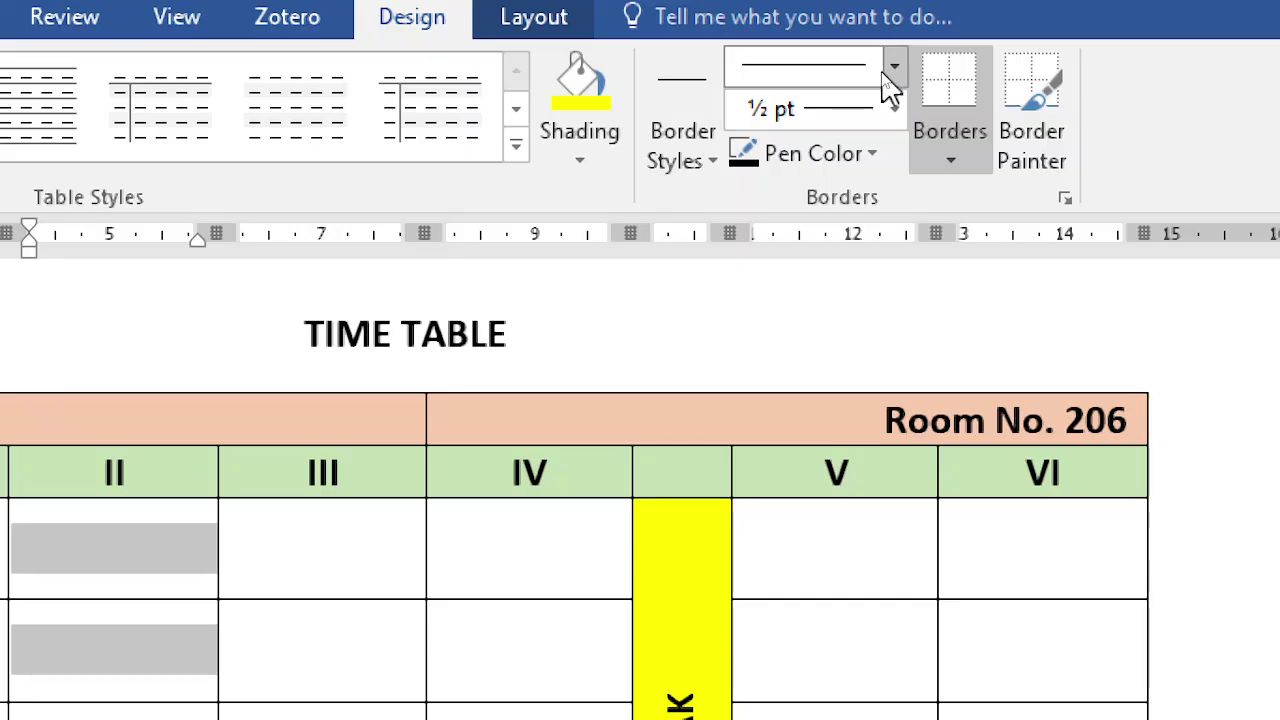
left_click(895, 70)
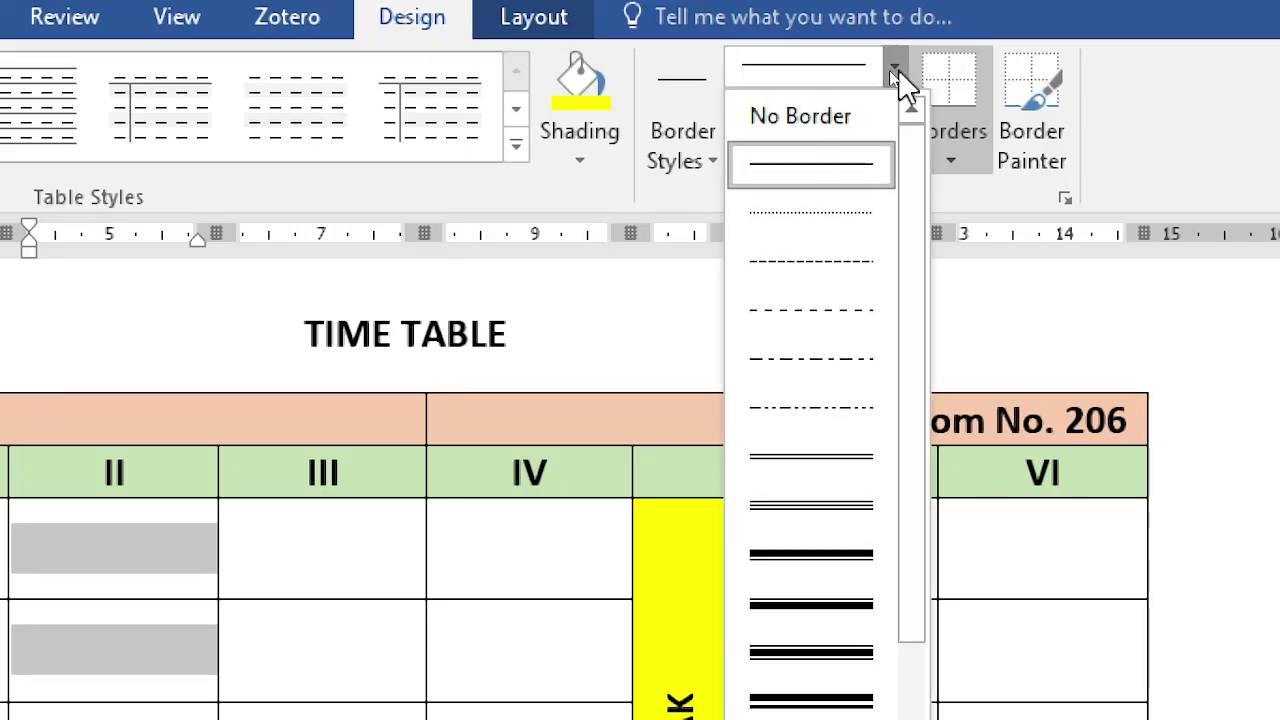
left_click(850, 457)
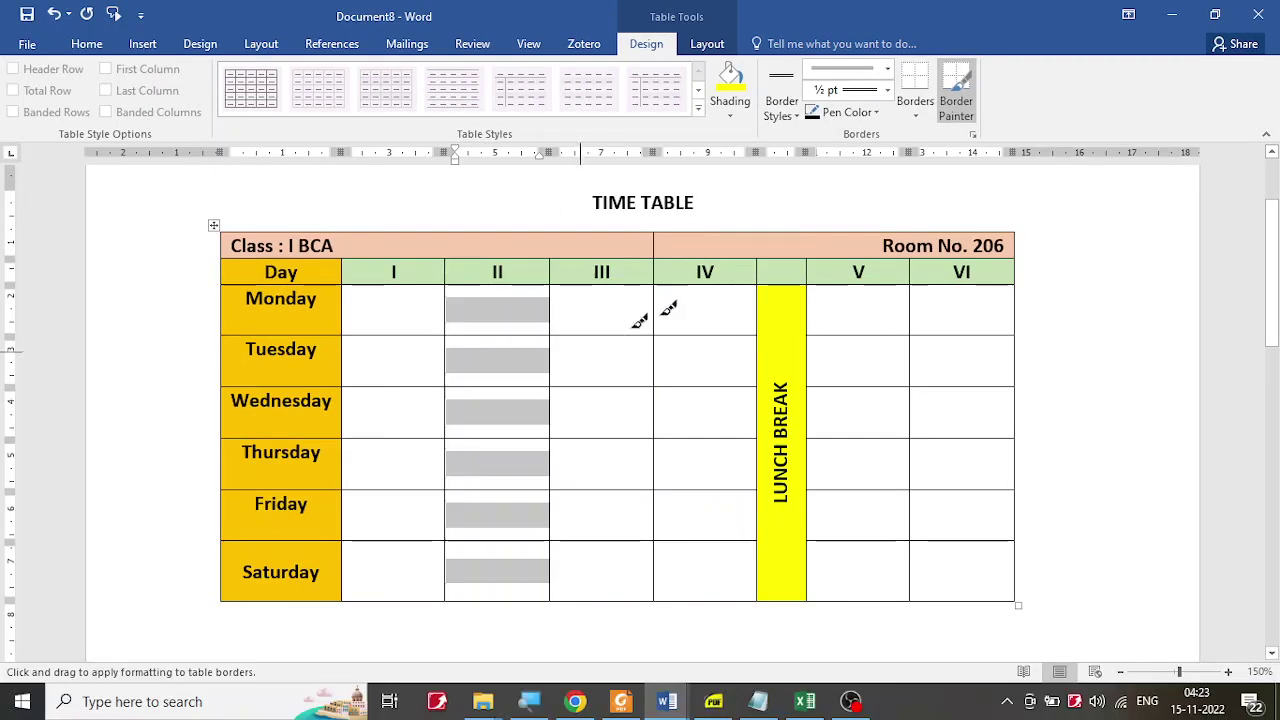
left_click(916, 114)
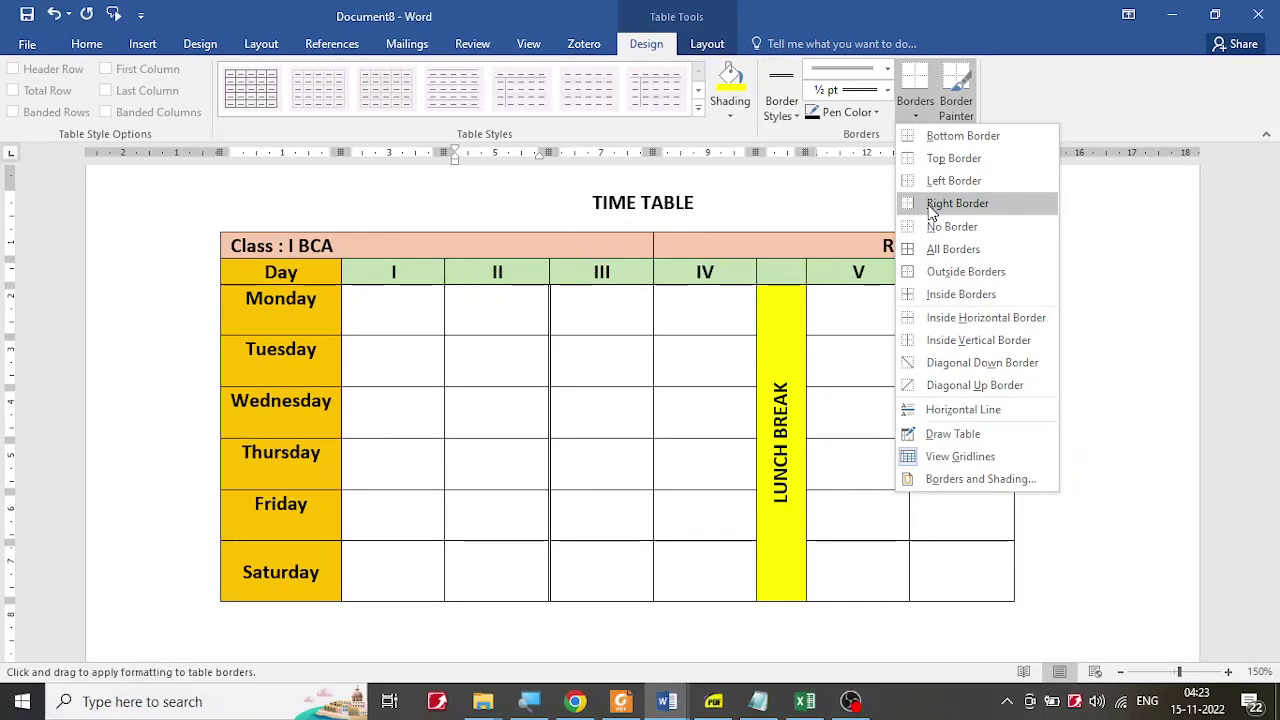
left_click(929, 205)
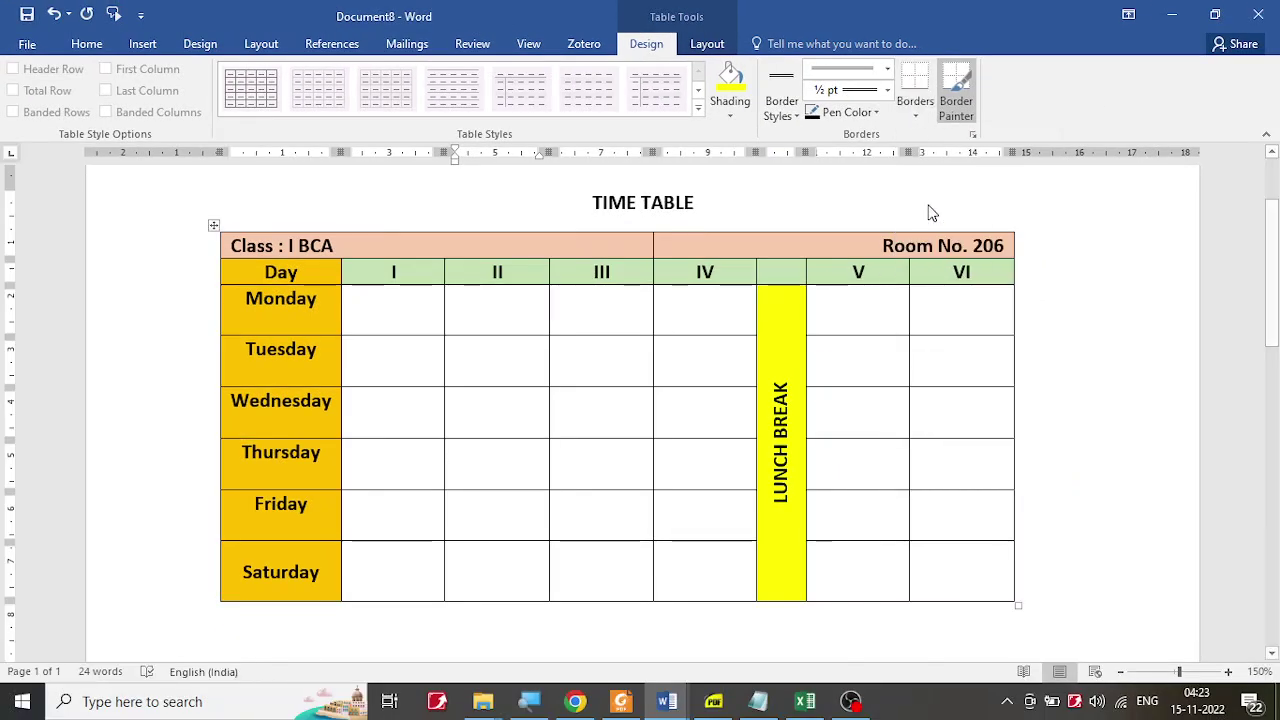
left_click(586, 363)
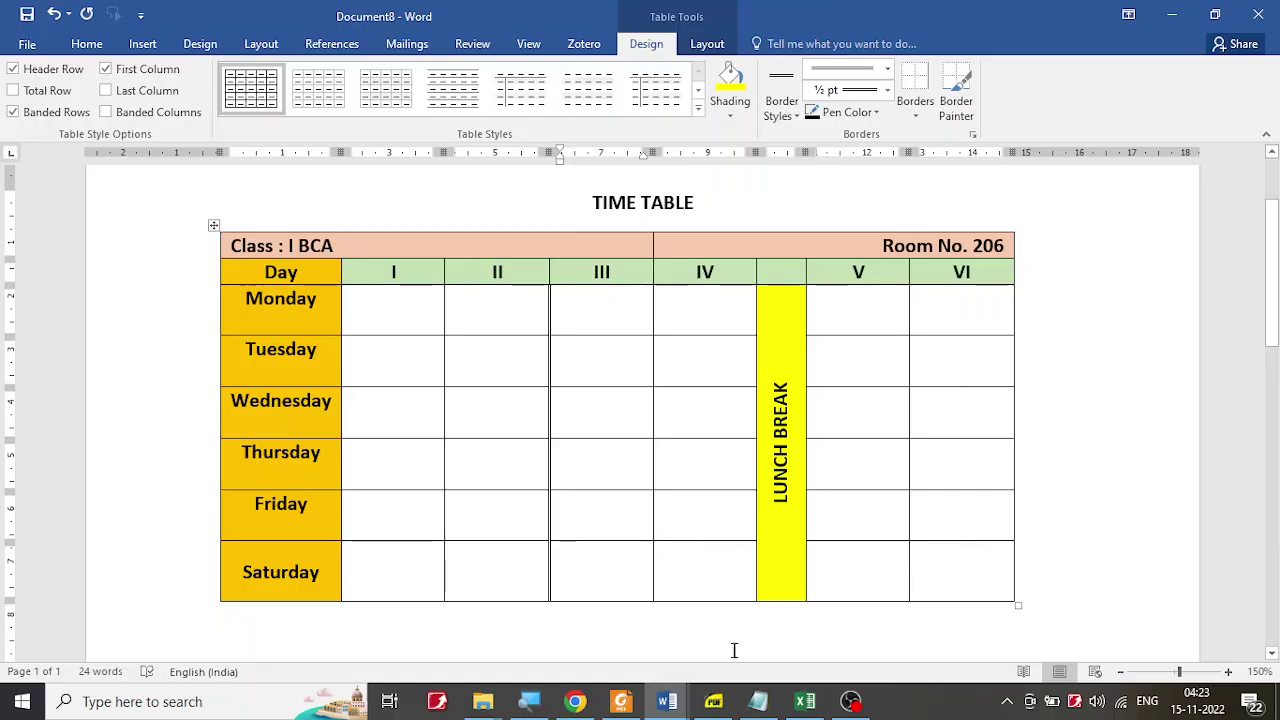
Step: Merge Saturday's period V and VI cells into one and enter *** in it
left_click(713, 701)
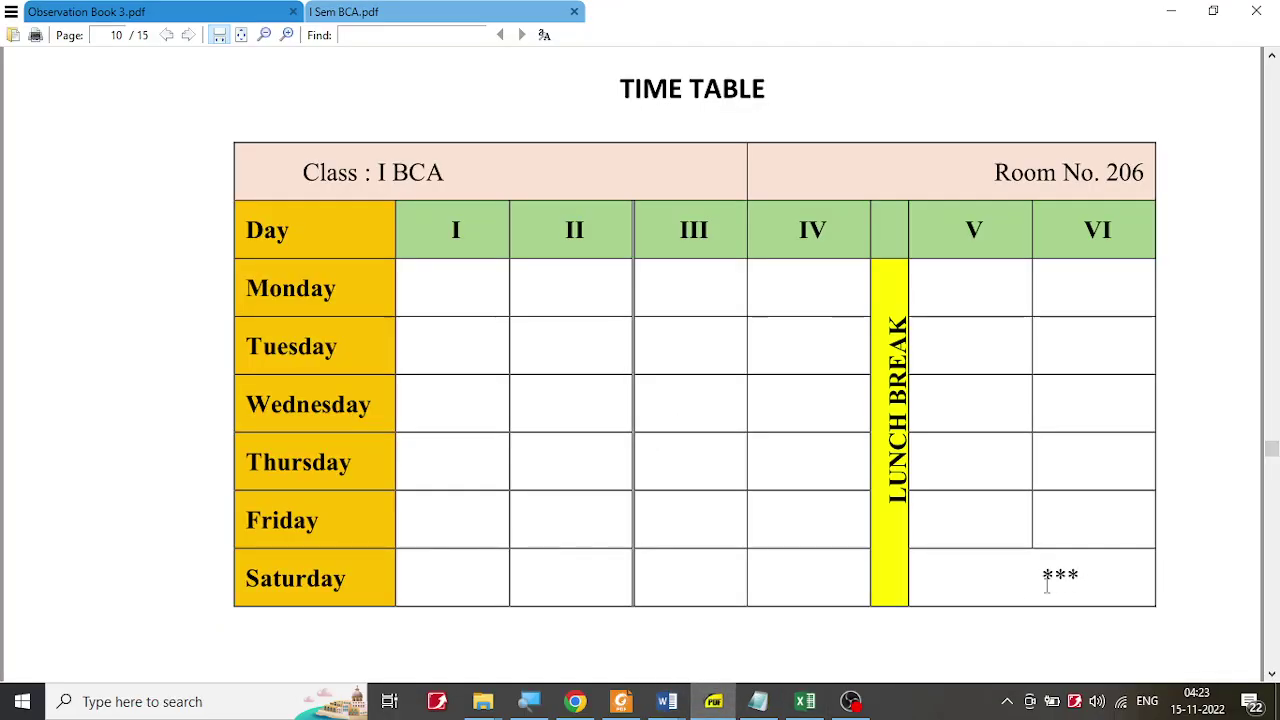
left_click(667, 701)
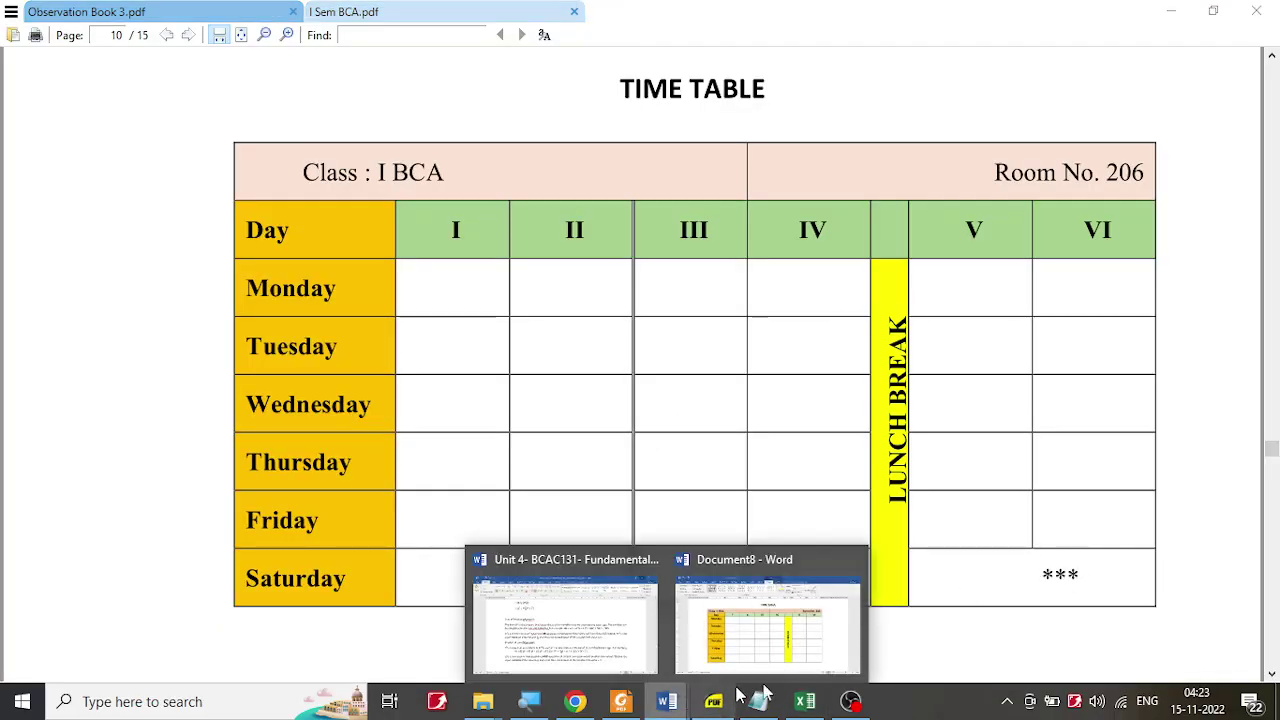
left_click(767, 622)
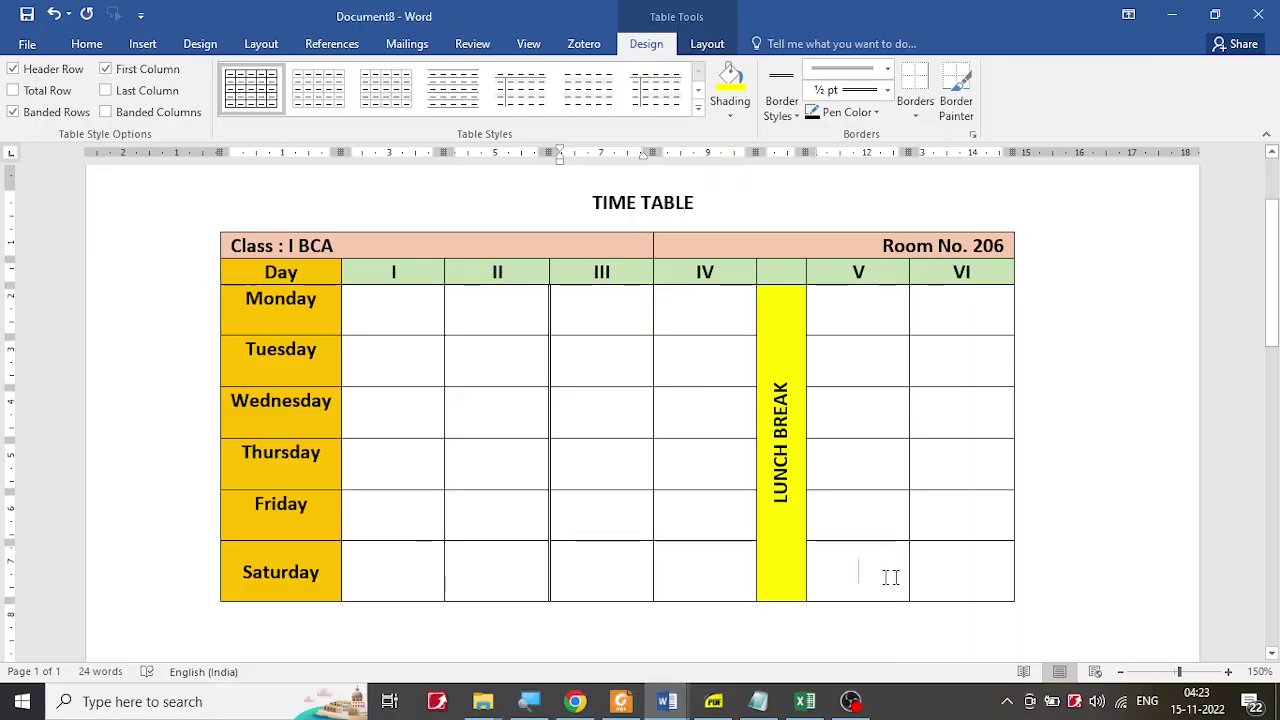
left_click_drag(858, 577, 965, 573)
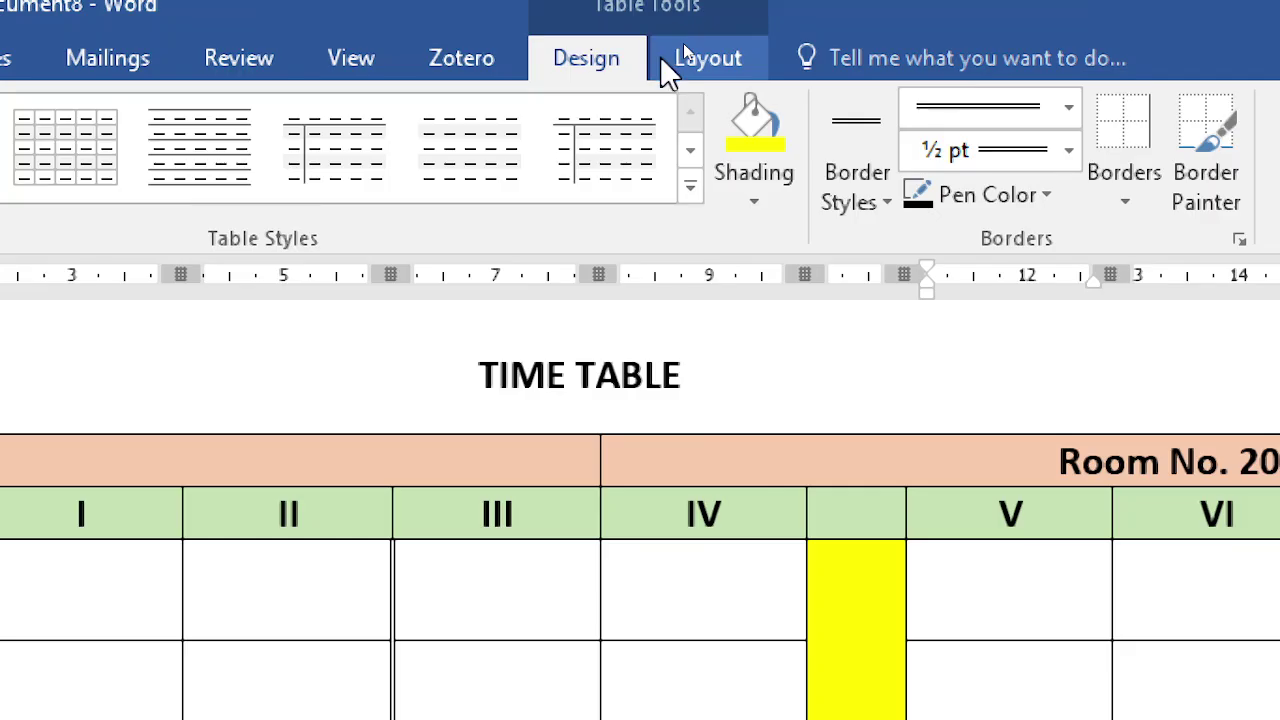
left_click(707, 43)
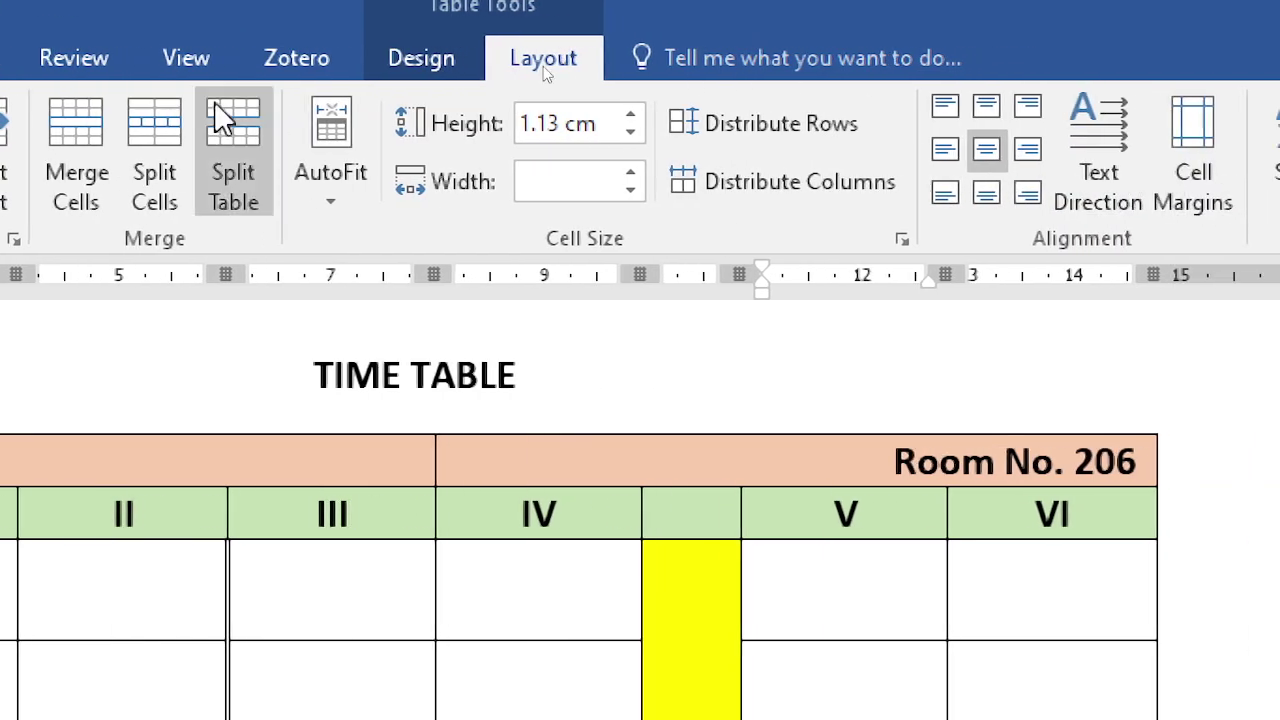
left_click(86, 110)
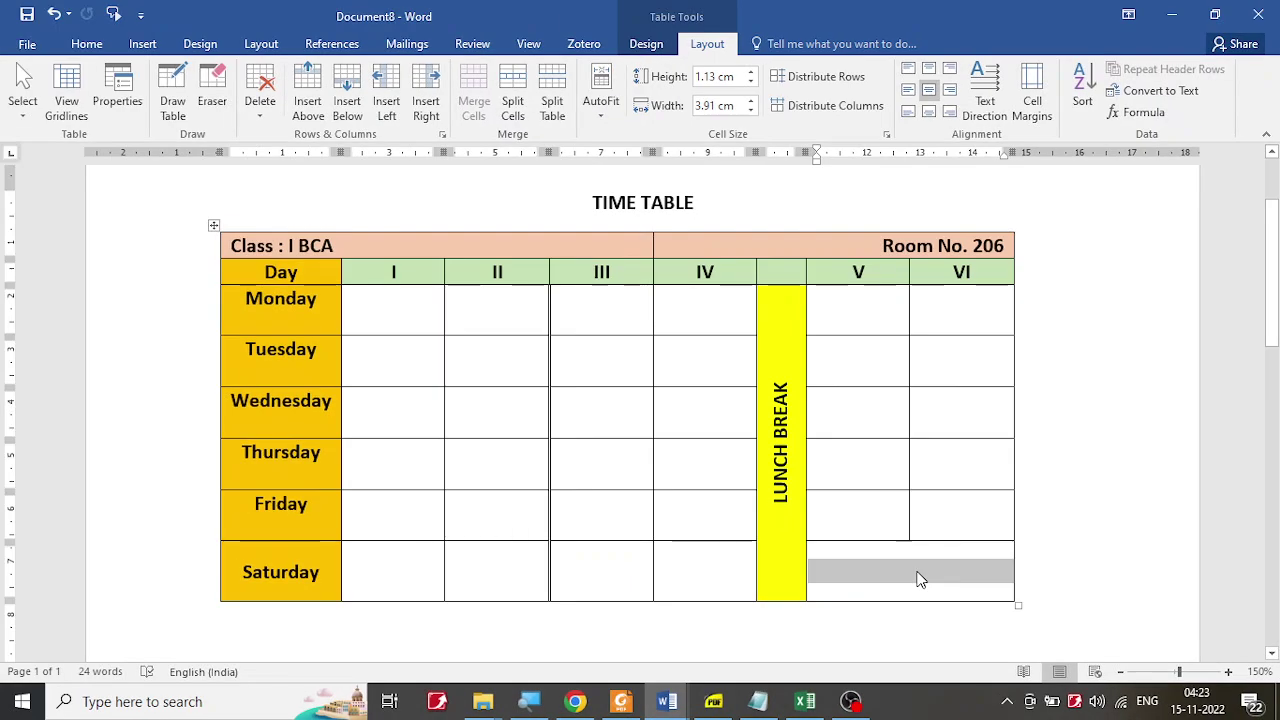
type("***")
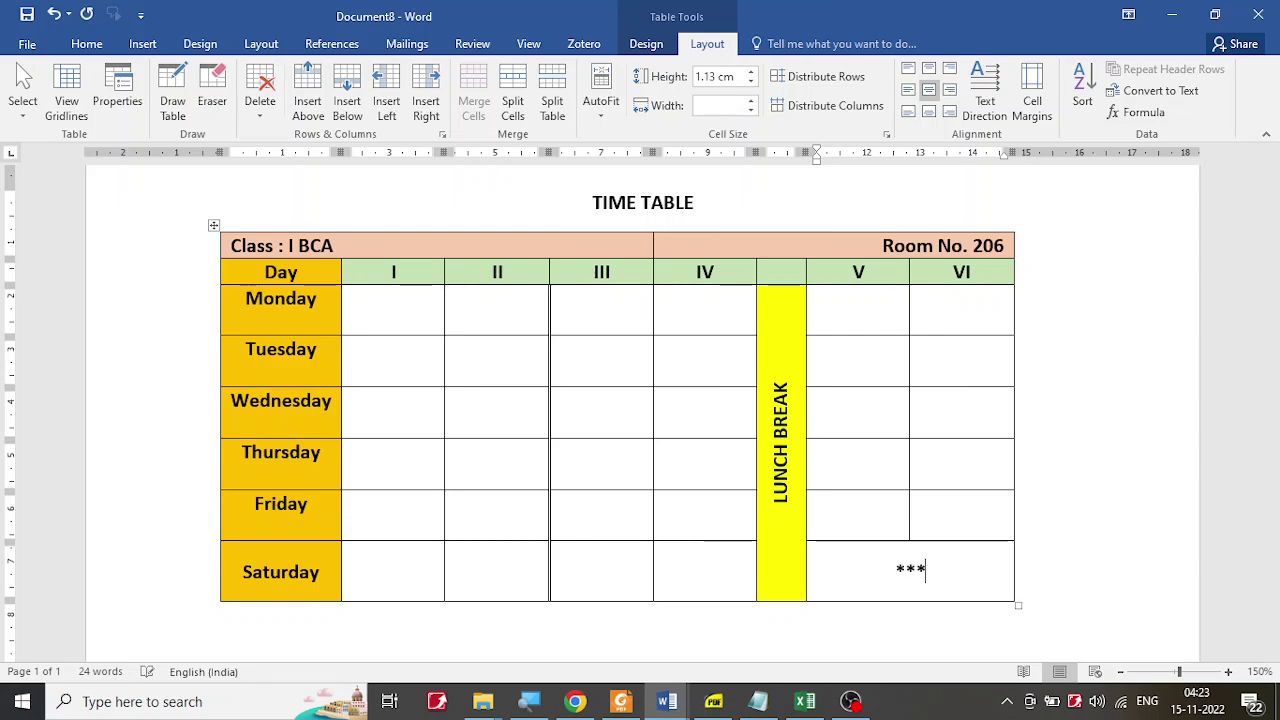
left_click(713, 701)
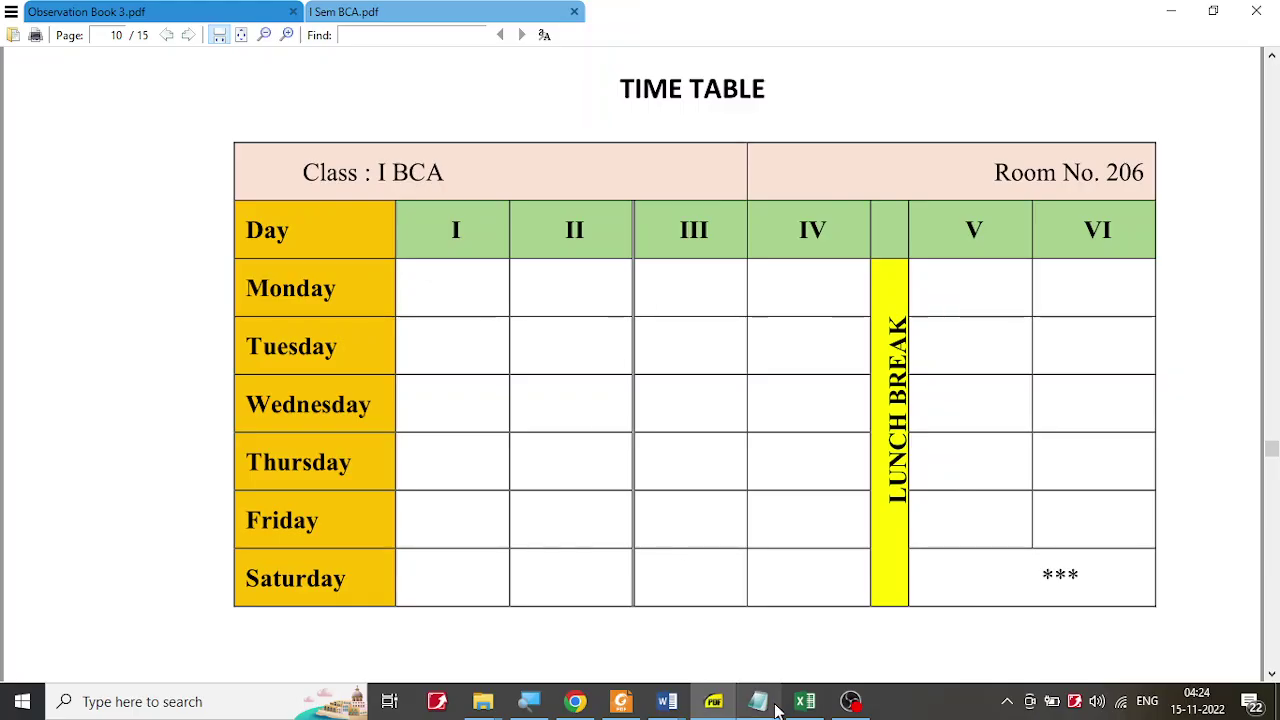
left_click(667, 701)
left_click(805, 665)
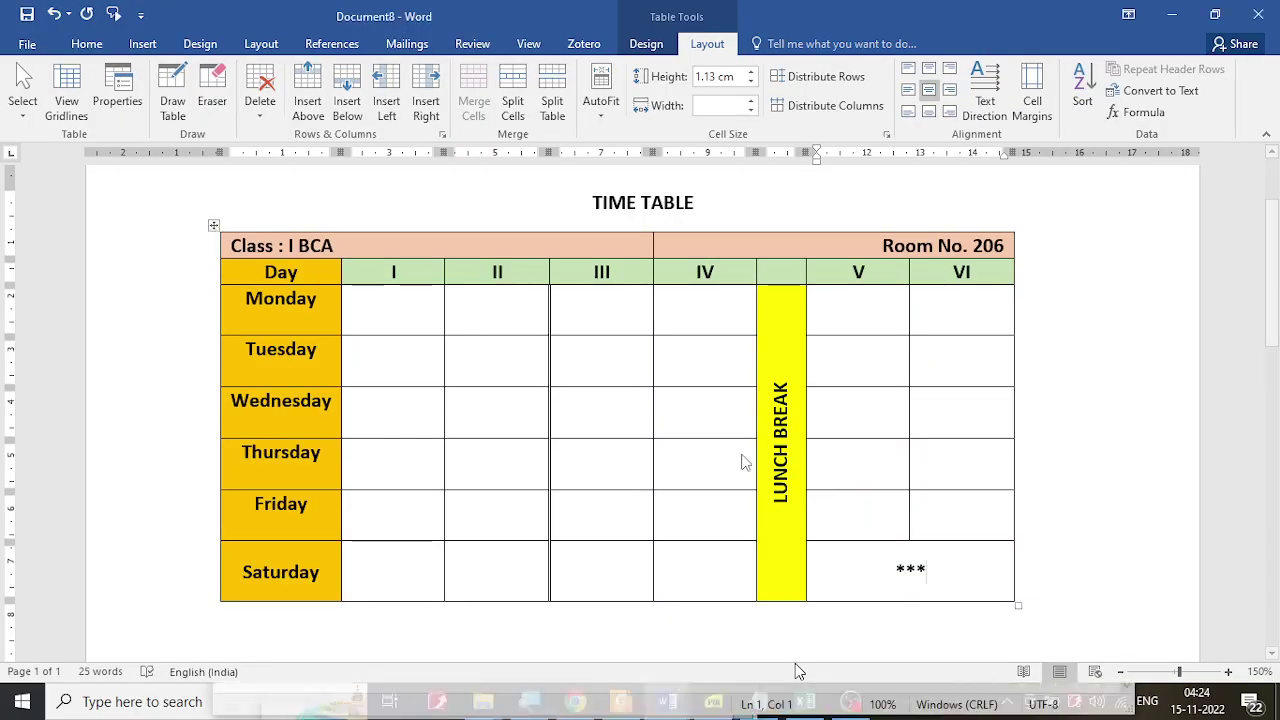
left_click(624, 383)
left_click(382, 311)
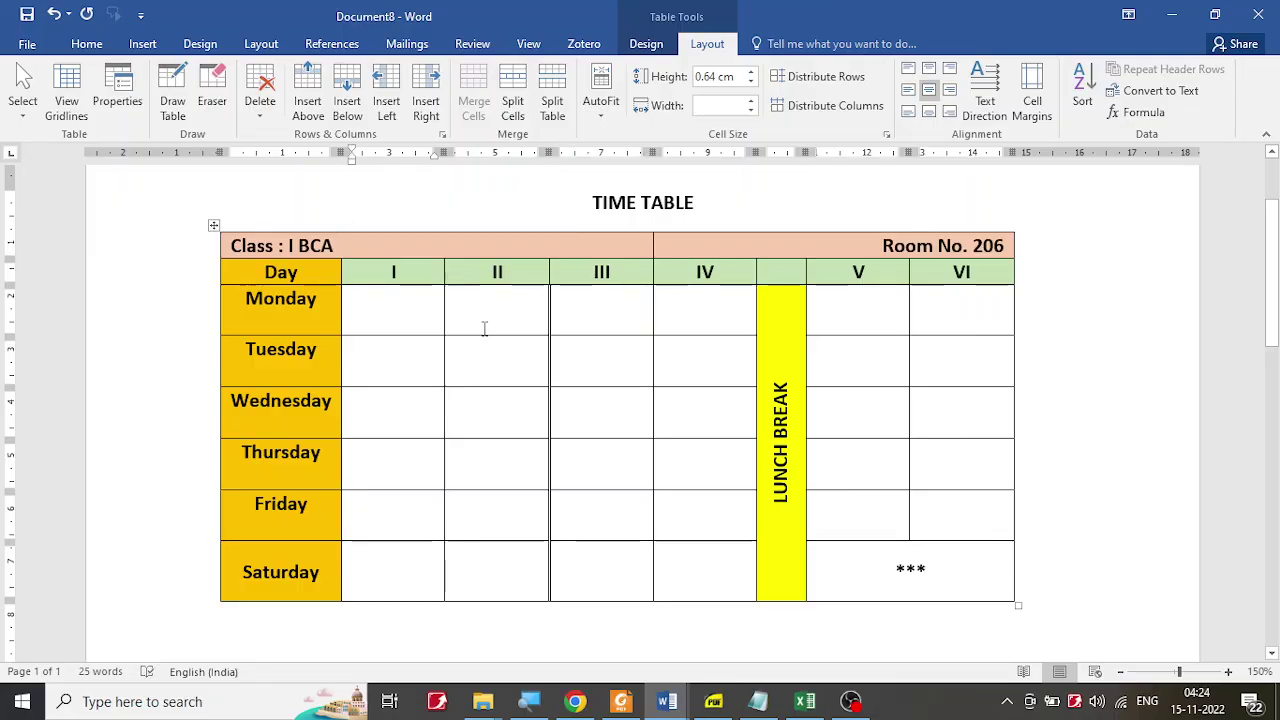